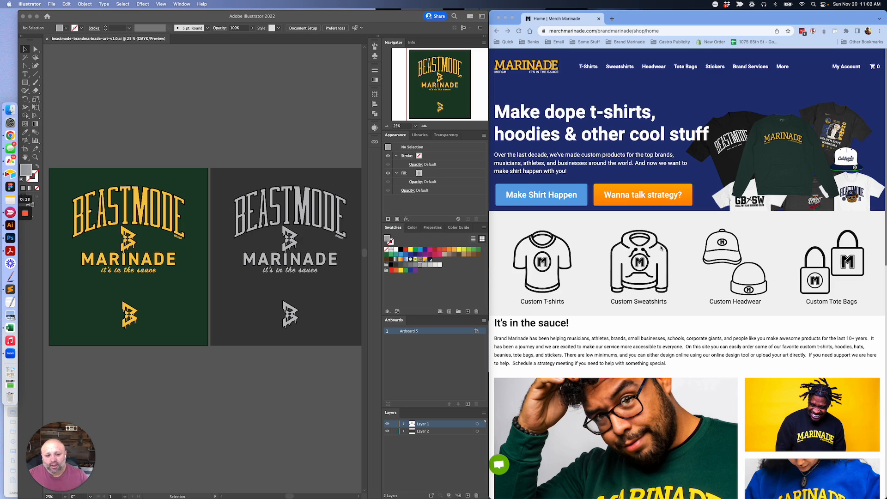
Step: Examine the gold Beastmode Marinade artwork on the green background, both close up and as a whole
click(187, 159)
scroll(188, 159, left, 3)
key(super+plus)
key(super+plus)
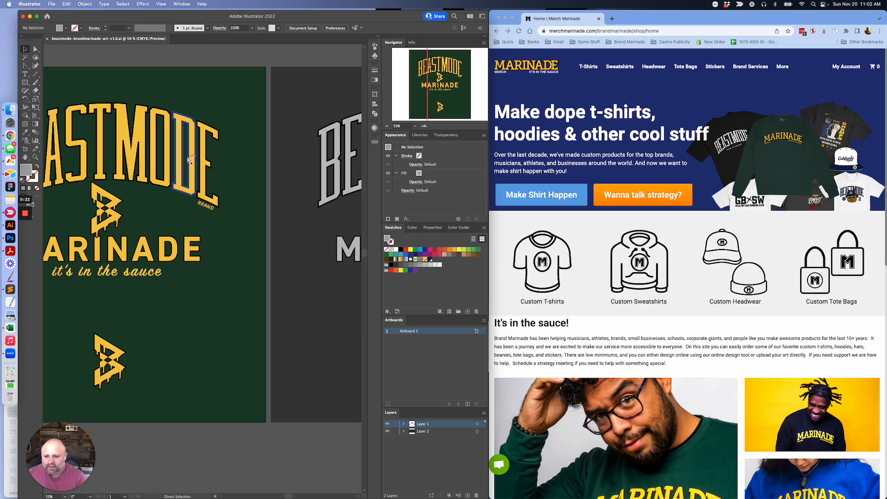
scroll(188, 159, left, 5)
scroll(188, 159, up, 3)
scroll(188, 159, right, 2)
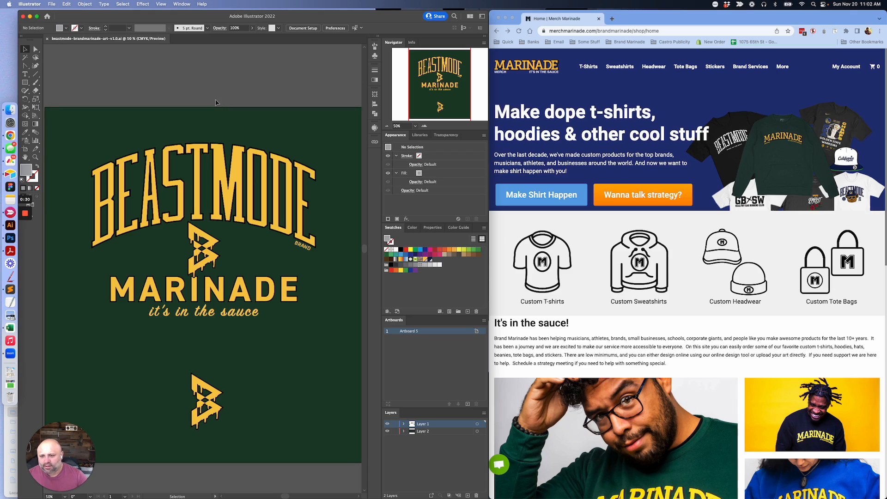
key(super+minus)
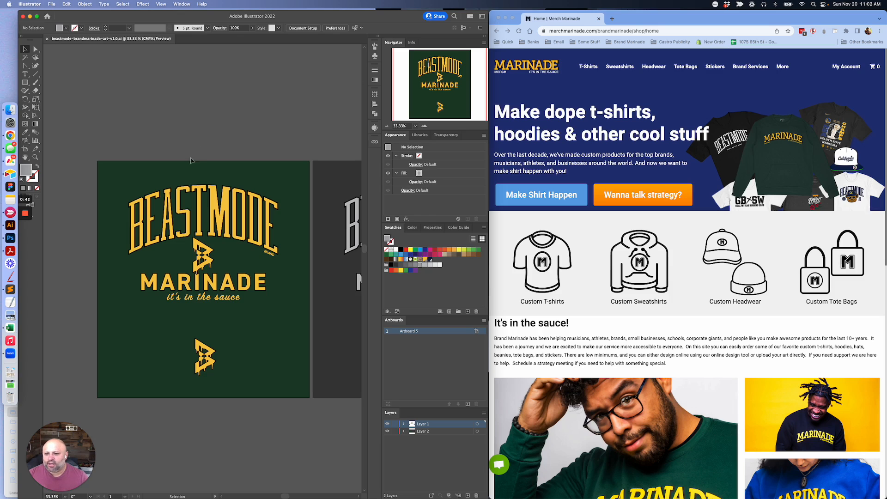
scroll(194, 153, right, 3)
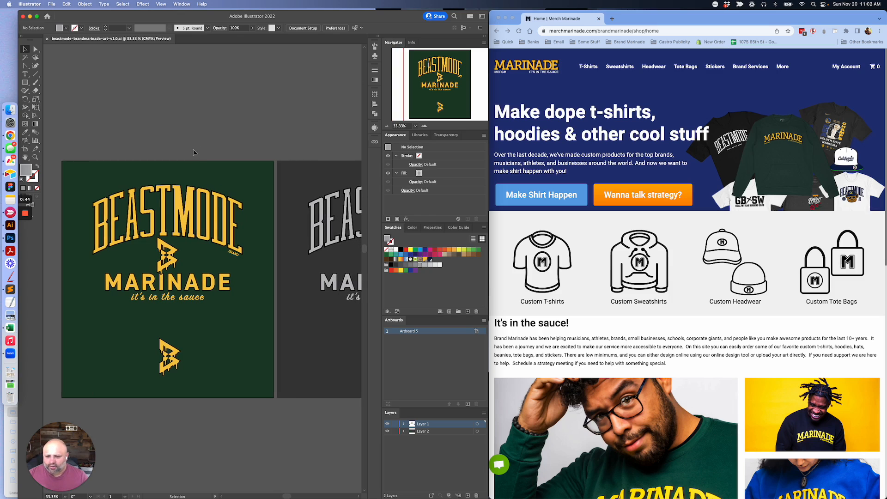
Step: Select the gold Beastmode Marinade group and inspect its anchor points and letter outlines at high magnification
click(169, 192)
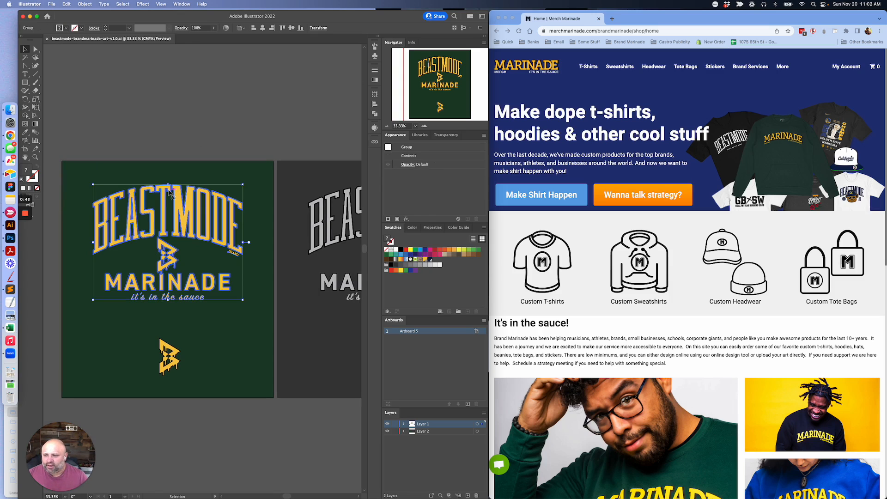
key(a)
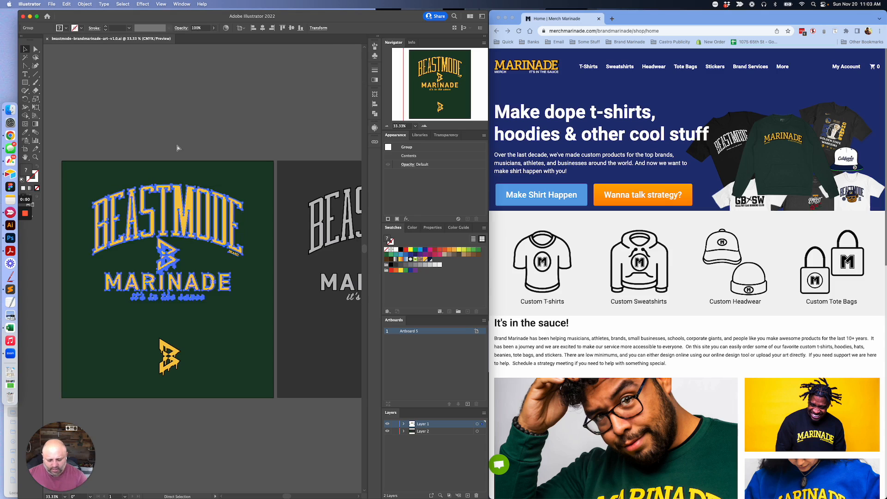
key(super+equal)
key(super+equal)
key(super+equal)
key(super+equal)
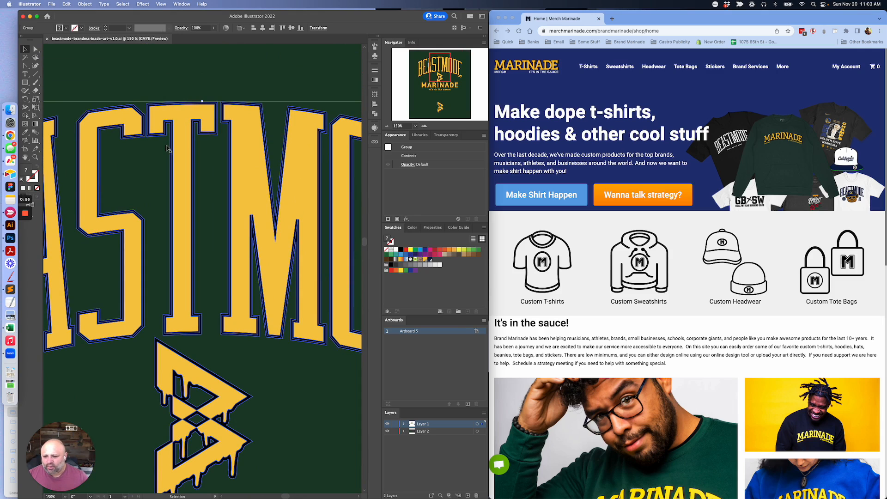
key(a)
key(super+minus)
key(super+minus)
key(super+minus)
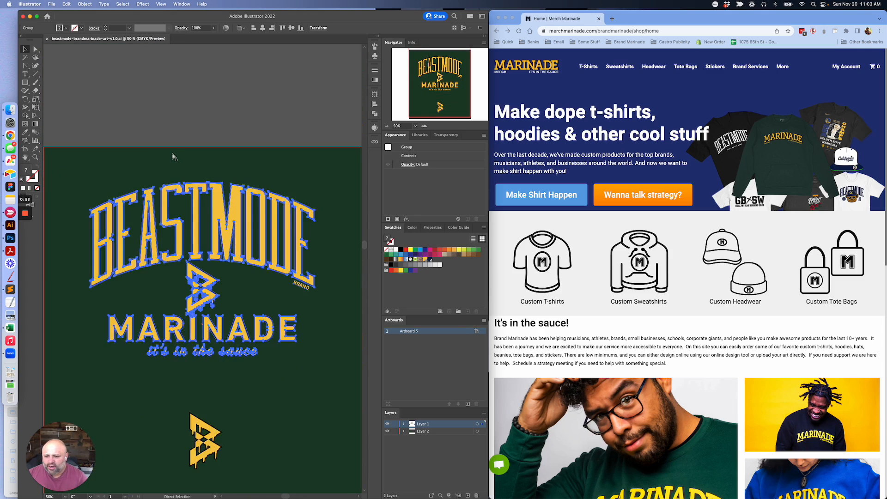
Step: Set the width of the gold Beastmode Marinade group on the green background to 12.5 in
key(v)
key(super+minus)
key(super+minus)
key(super+minus)
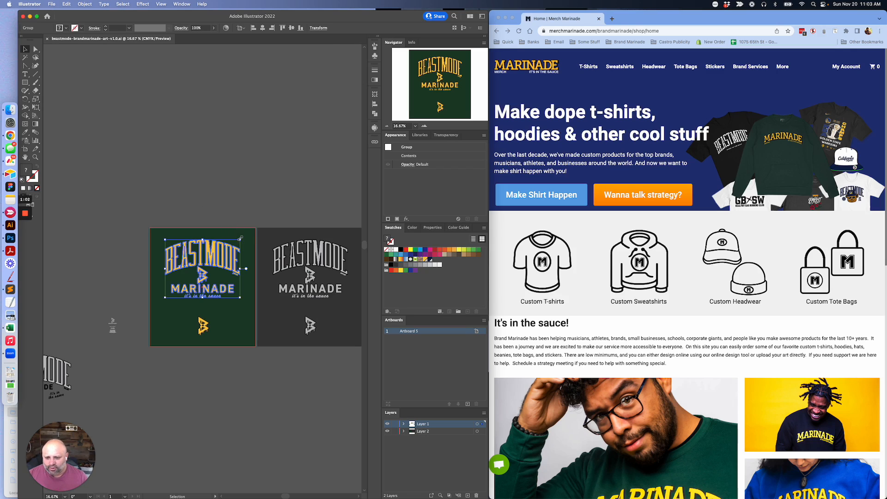
click(318, 28)
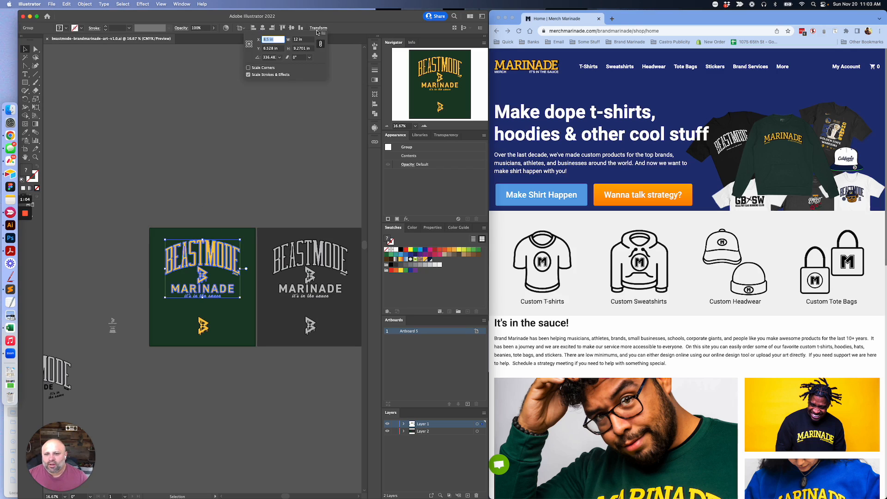
click(302, 39)
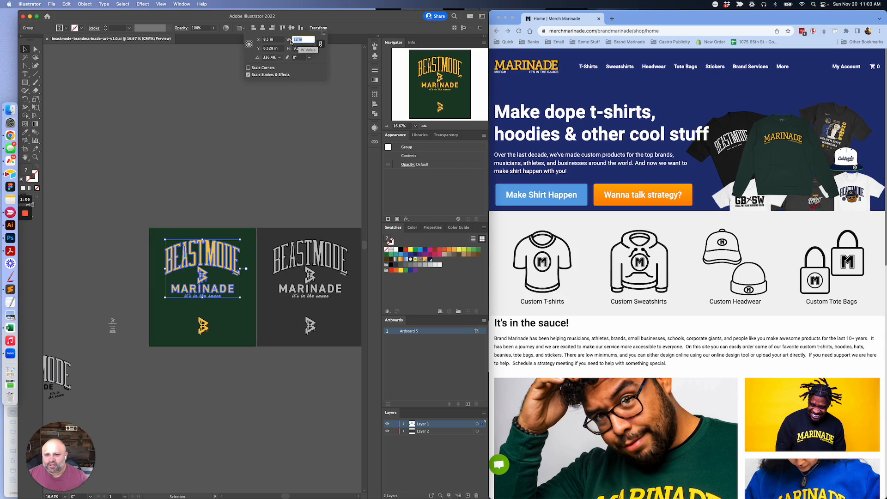
text(12.5)
key(Return)
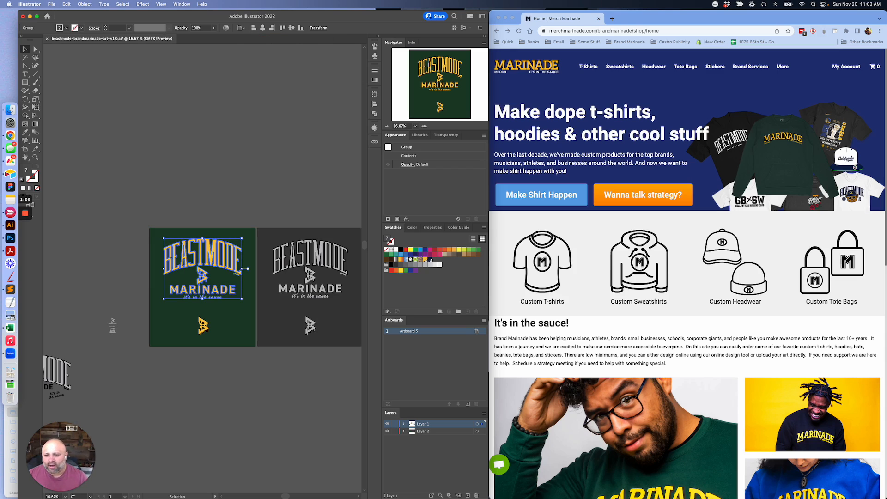
Step: Try to set the width of the gray Beastmode Marinade group on the dark background to 12.5 in
click(314, 258)
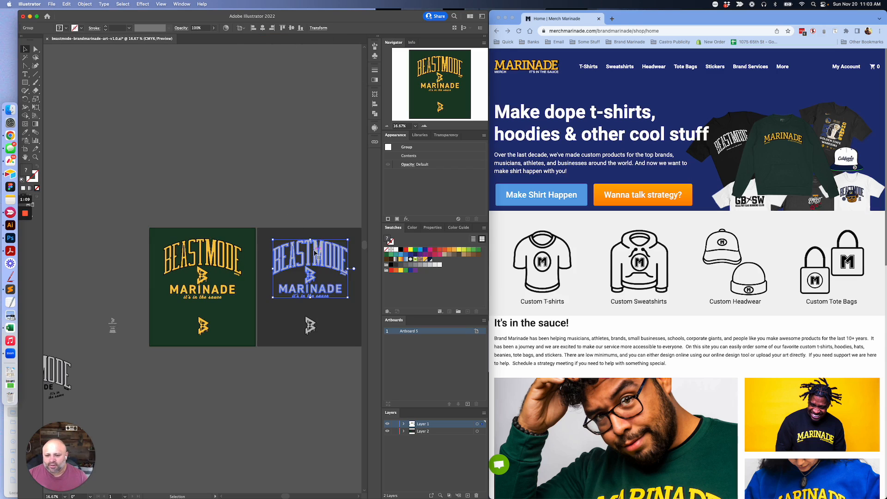
click(318, 29)
click(304, 40)
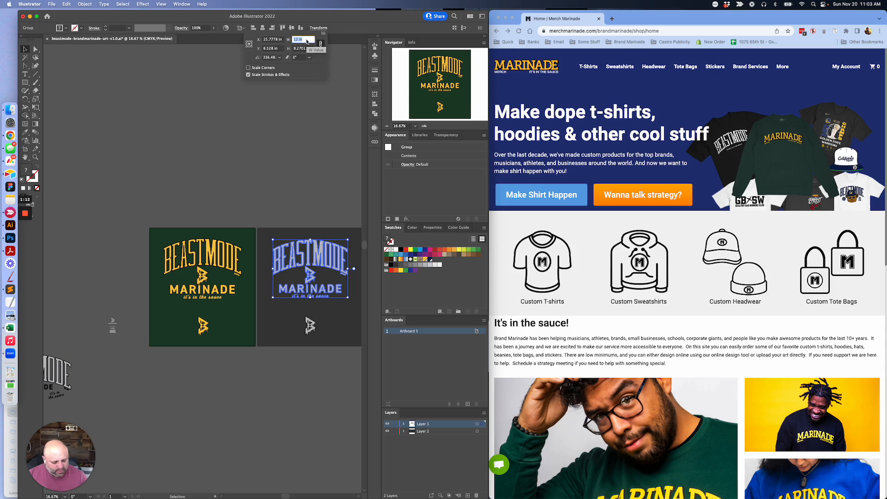
text(12.5)
key(Return)
key(super+z)
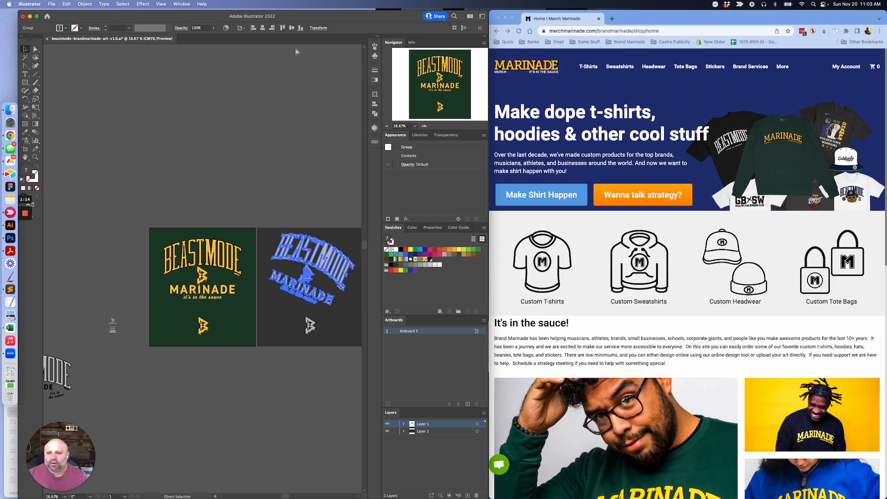
Step: Set the gray Beastmode Marinade group's width to 12.5 in and deselect it
click(318, 29)
click(303, 40)
triple_click(303, 41)
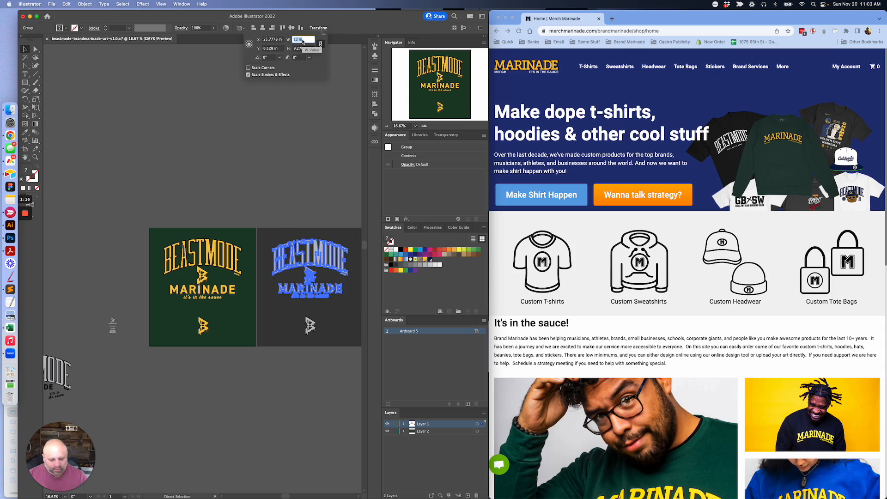
text(12.5)
key(Return)
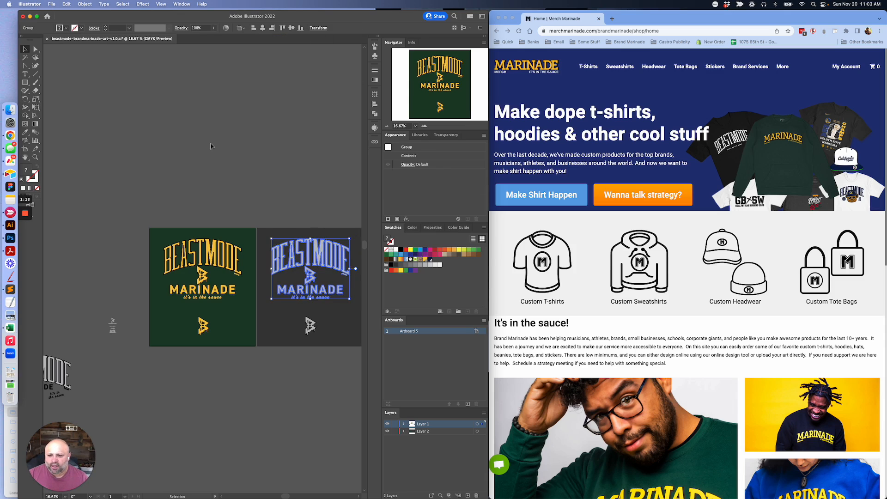
click(213, 146)
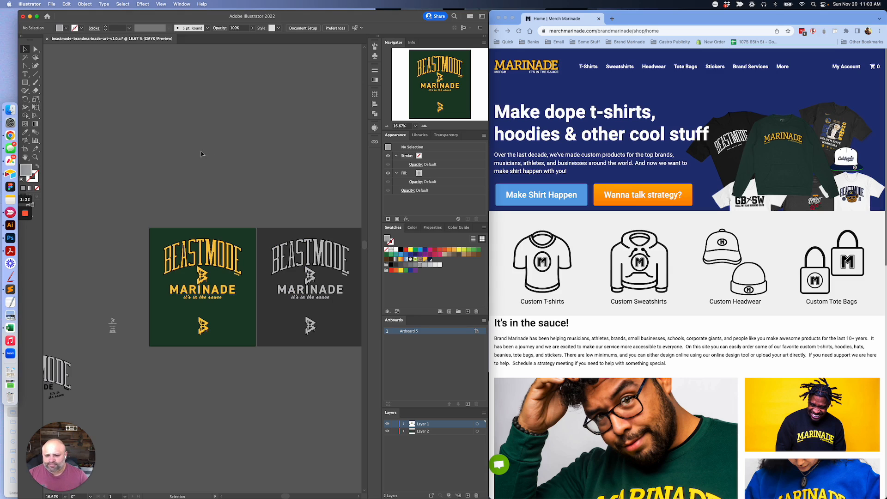
Step: Select the gold Beastmode Marinade group and examine the vector edges of its dripping B emblem at 800% magnification
click(213, 241)
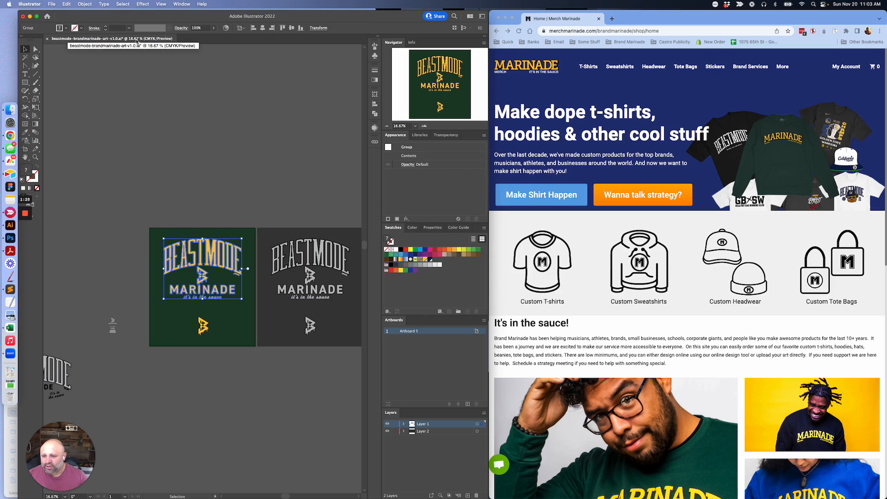
scroll(116, 69, down, 1)
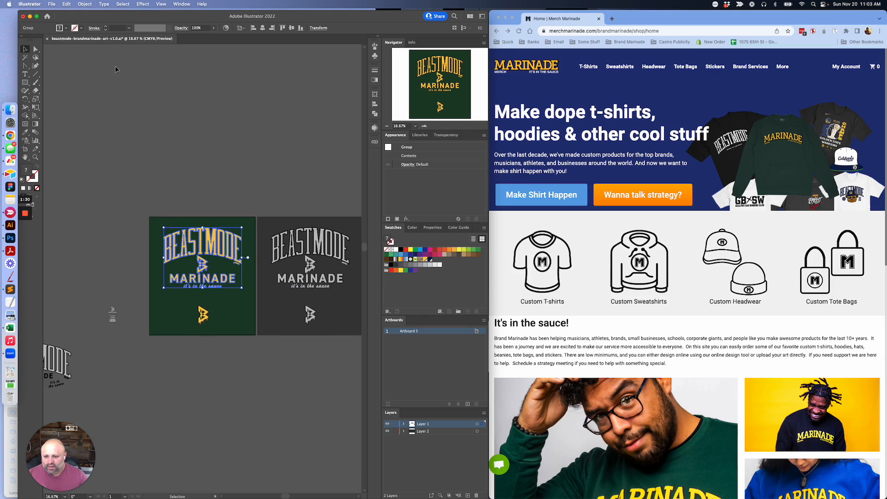
scroll(116, 70, left, 1)
key(super+equal)
key(super+equal)
key(super+equal)
key(super+equal)
key(super+equal)
key(super+equal)
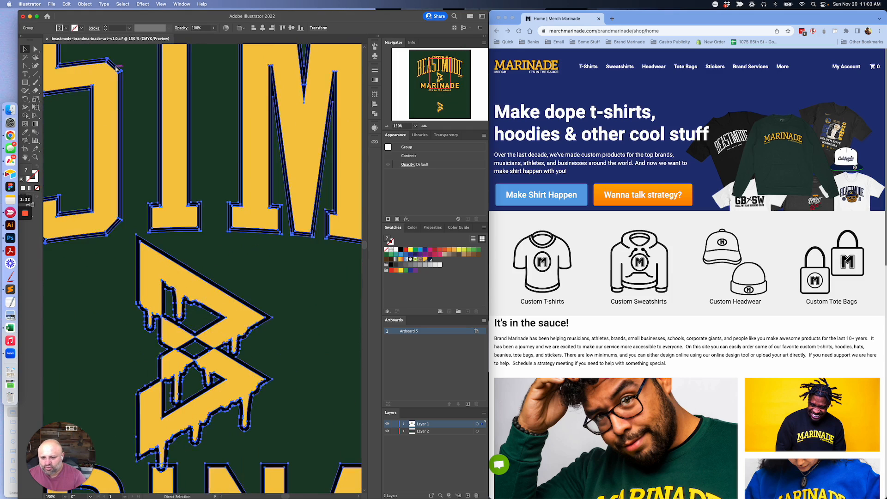
key(super+equal)
key(super+equal)
key(super+equal)
key(super+equal)
key(super+equal)
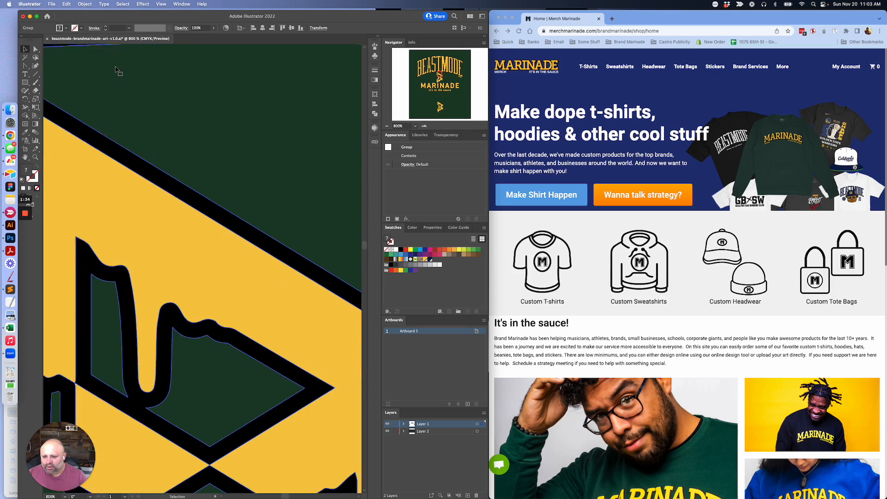
scroll(116, 70, left, 5)
scroll(116, 70, down, 5)
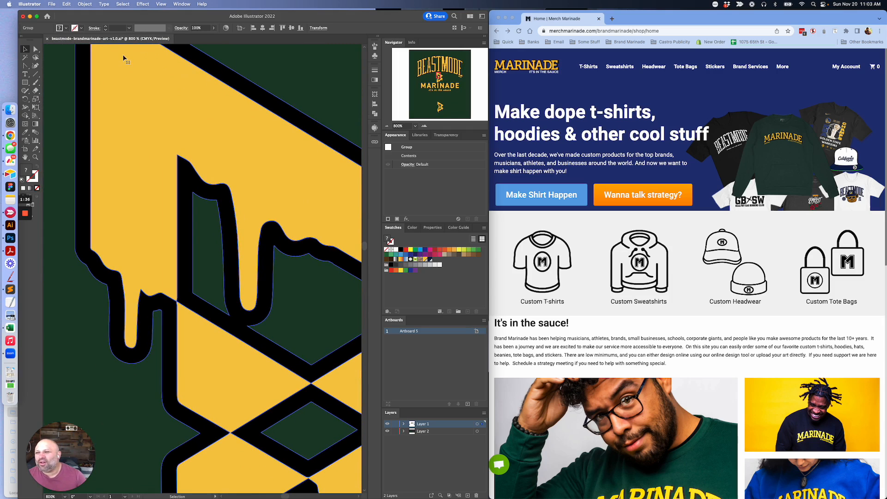
Step: Inspect the black outline between the gold emblem and the green background at 4800% magnification for edge sharpness
key(super+equal)
key(super+equal)
key(super+equal)
key(super+equal)
key(super+equal)
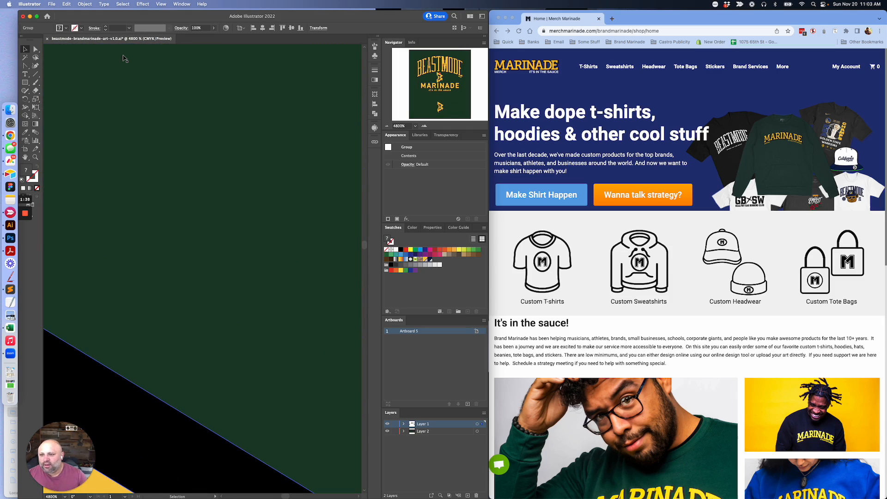
scroll(126, 62, up, 5)
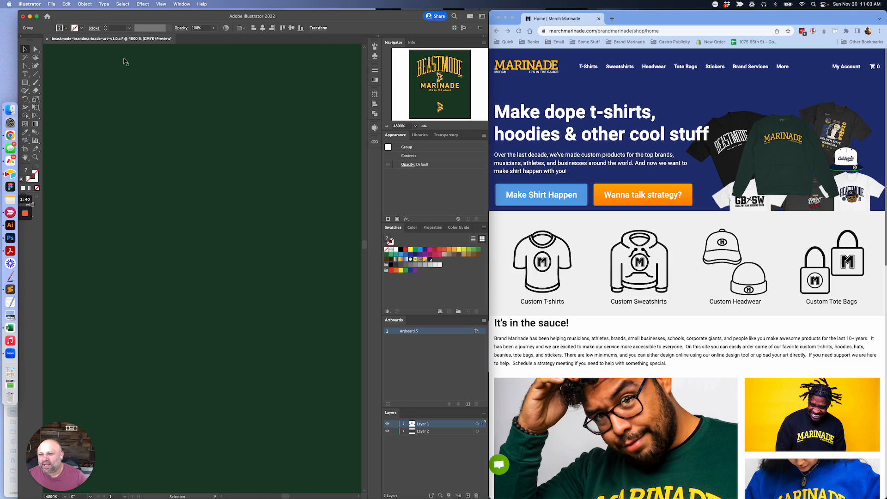
scroll(125, 62, down, 5)
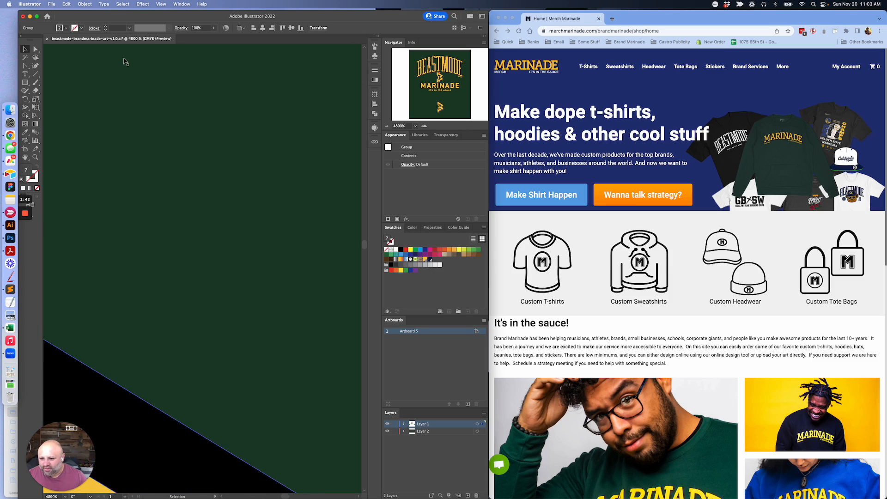
scroll(134, 87, down, 3)
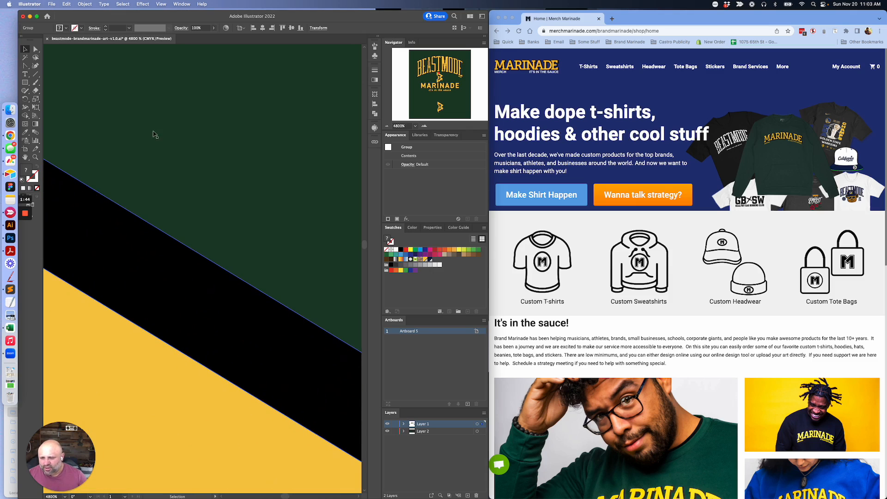
click(143, 207)
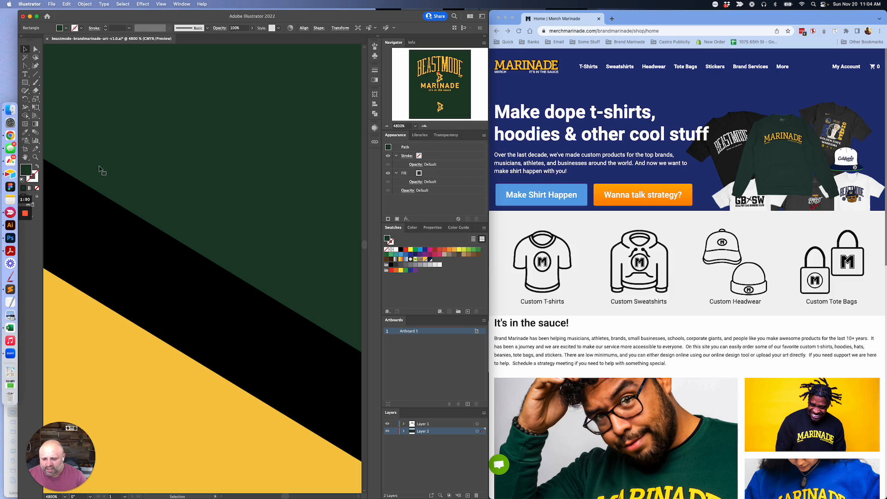
Step: Review the whole gold design on its green background at 33.33% magnification
key(super+minus)
key(super+minus)
key(super+minus)
key(super+minus)
key(super+minus)
key(super+minus)
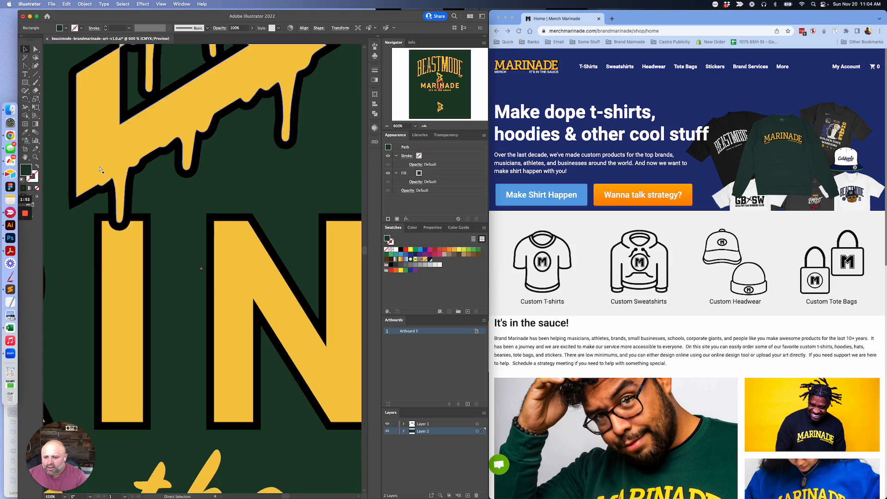
key(super+minus)
key(super+minus)
key(super+minus)
key(super+minus)
key(super+minus)
key(super+minus)
key(super+minus)
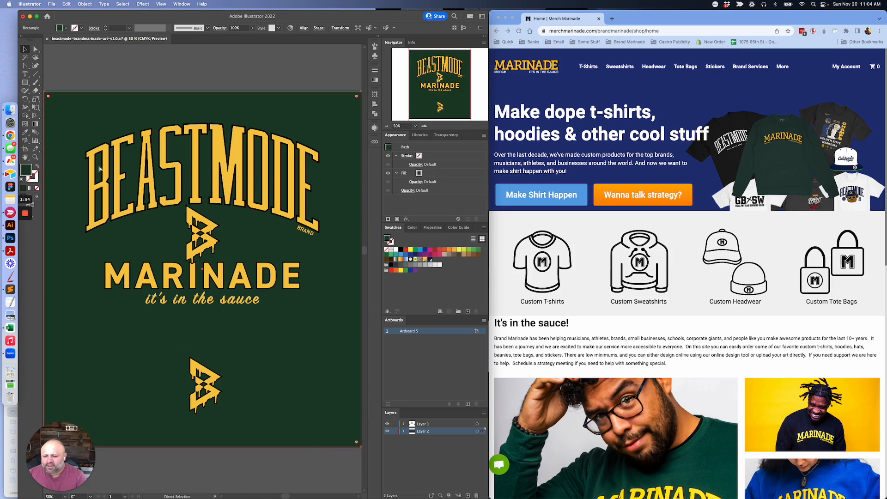
key(super+minus)
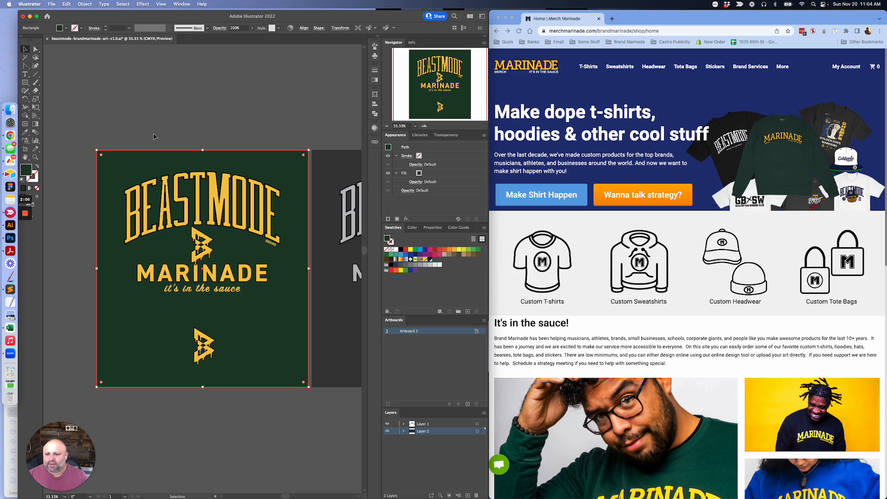
Step: Examine the gold Beastmode Marinade lettering and emblem at 100% magnification and select the artwork group
click(194, 181)
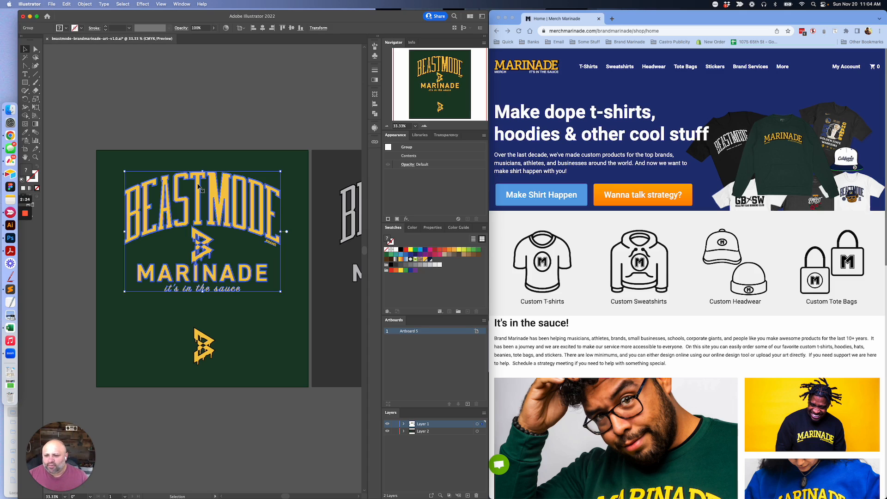
click(191, 124)
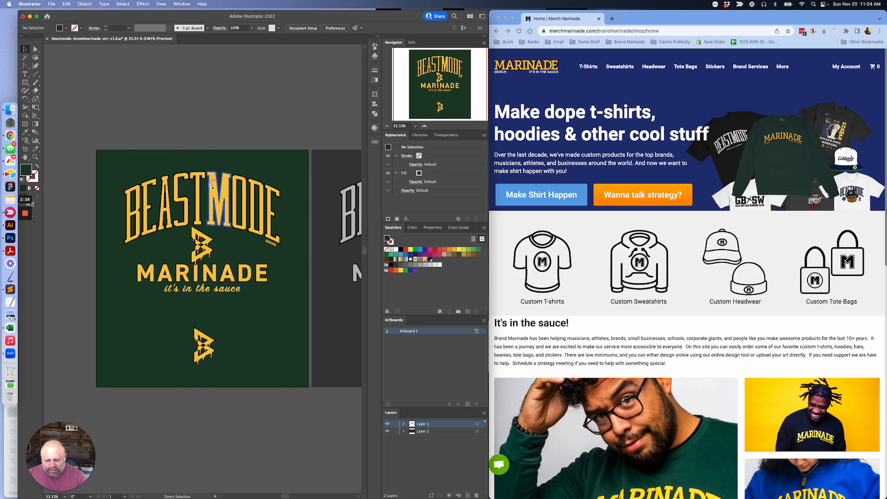
key(super+1)
scroll(210, 183, up, 5)
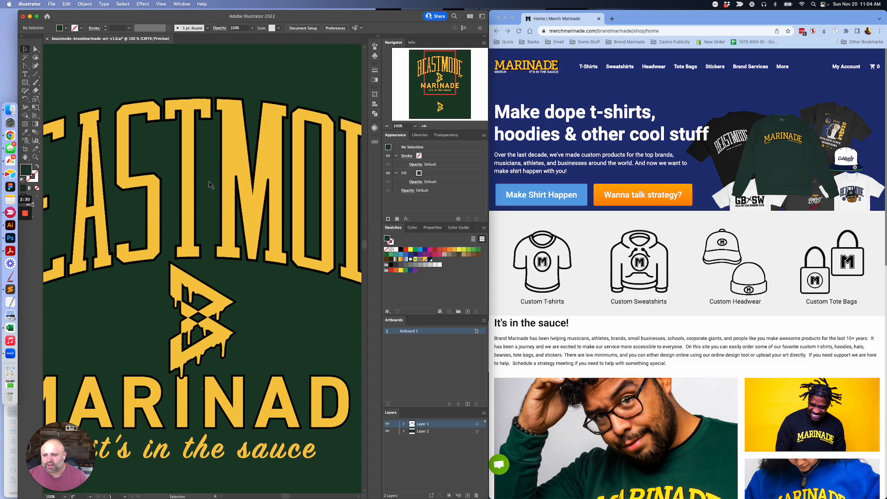
click(233, 159)
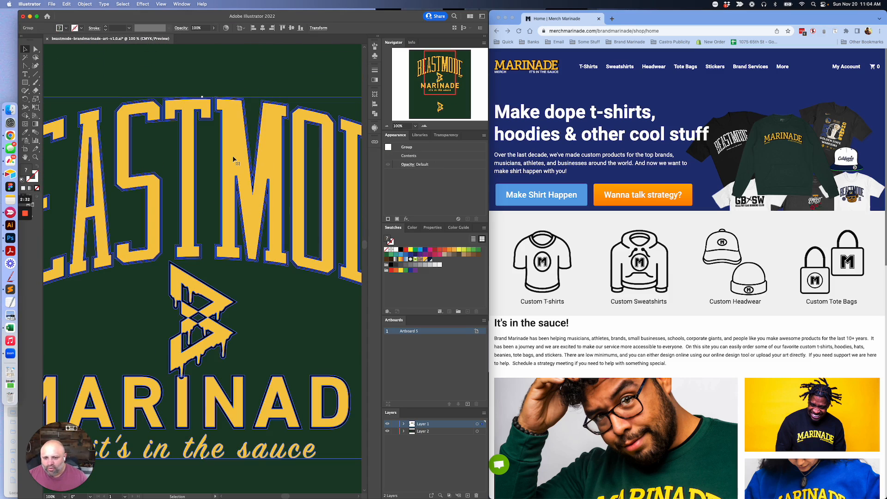
Step: Review the gold design on its green background rectangle at 50% and 25% magnification
click(236, 80)
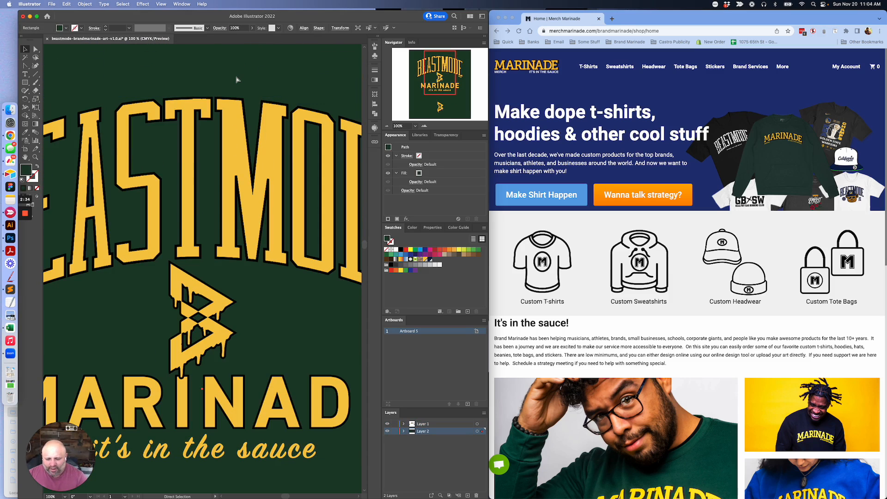
key(super+minus)
key(super+minus)
click(236, 79)
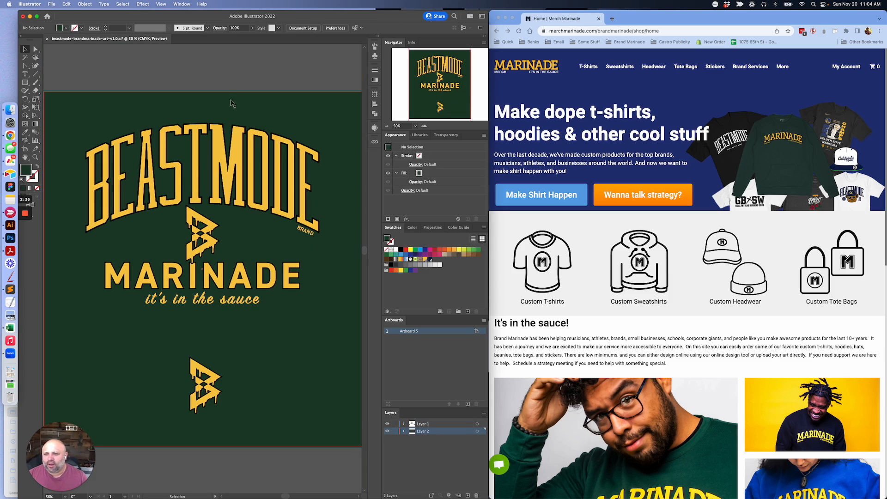
click(226, 108)
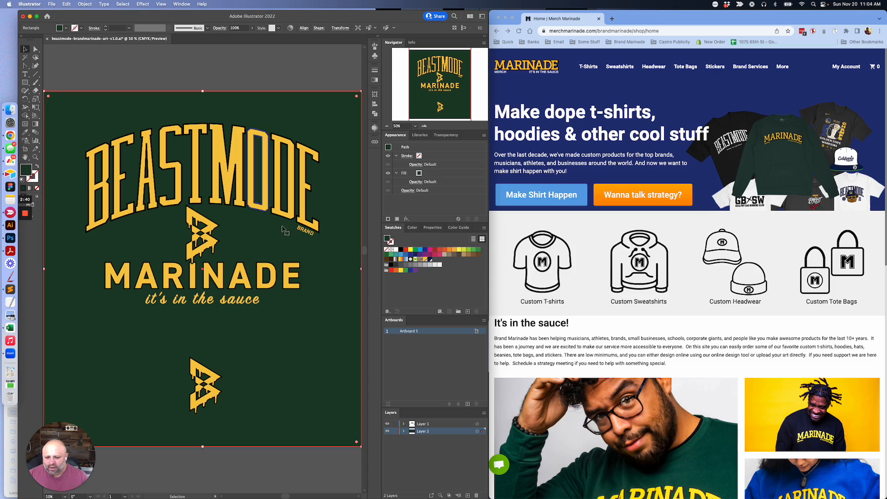
key(super+minus)
key(super+minus)
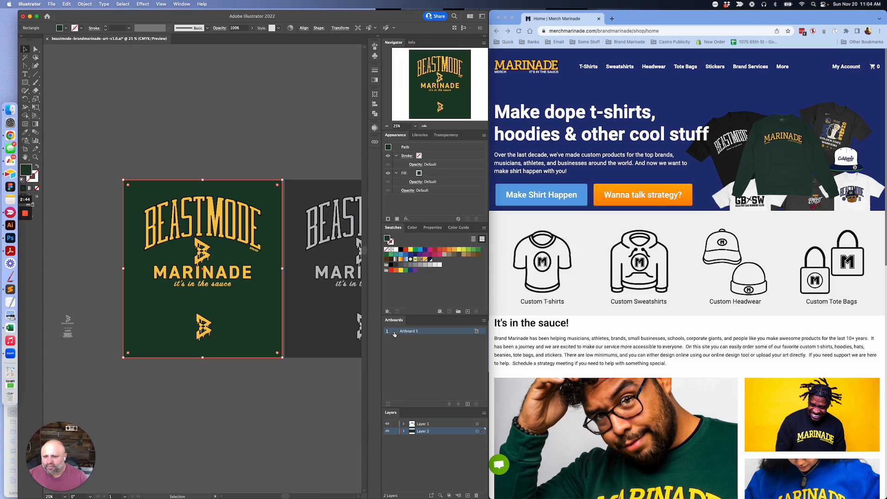
Step: Select the dark grey background with its grey Beastmode Marinade artwork and add a second artboard over that version
scroll(318, 378, right, 2)
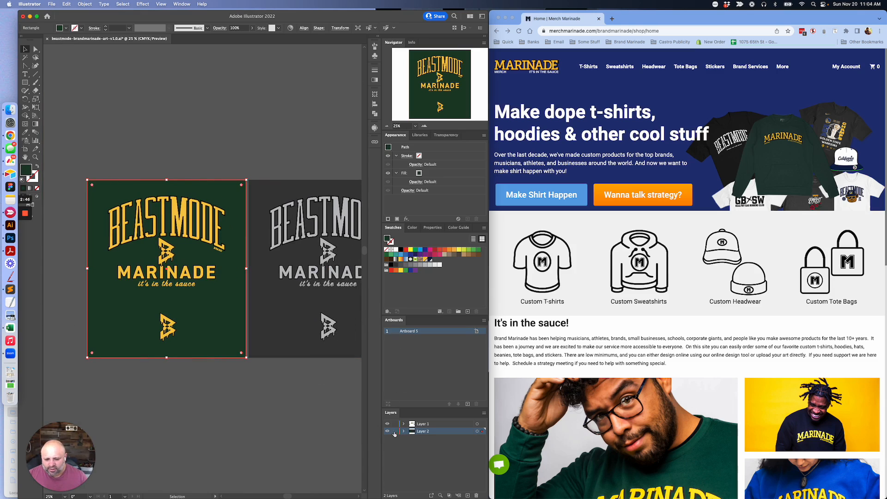
click(275, 339)
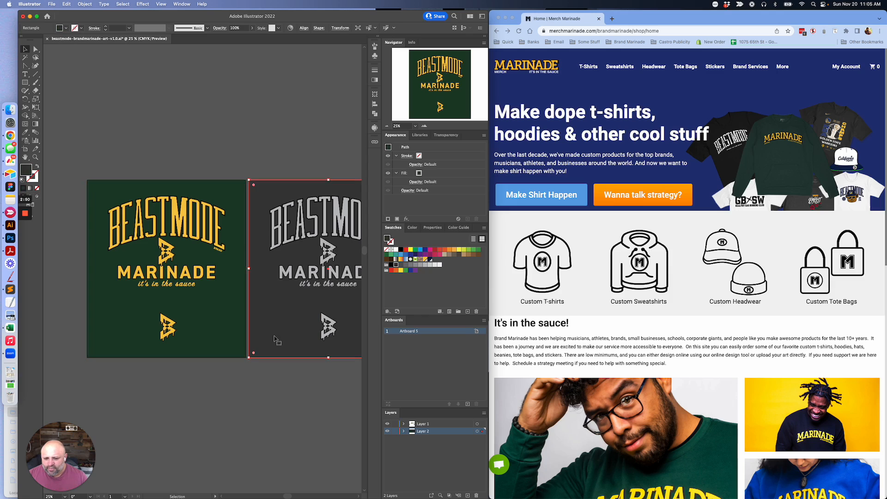
scroll(274, 339, down, 1)
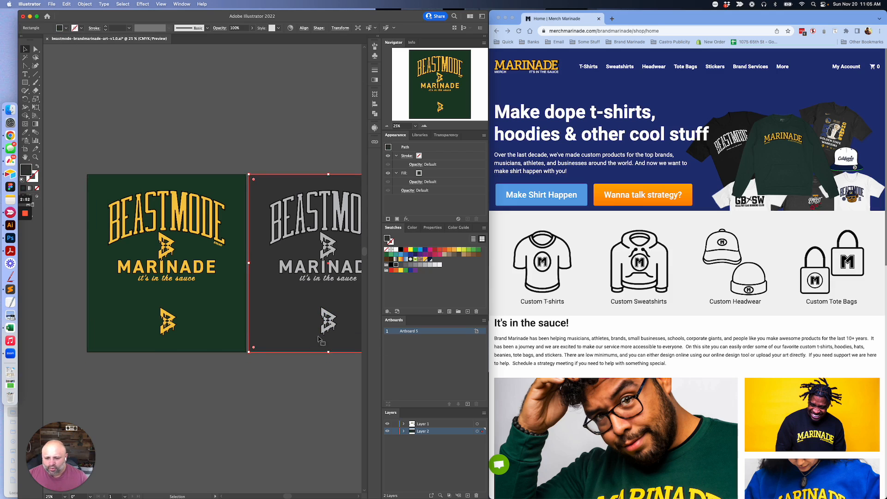
shift+click(333, 237)
key(Delete)
key(super+z)
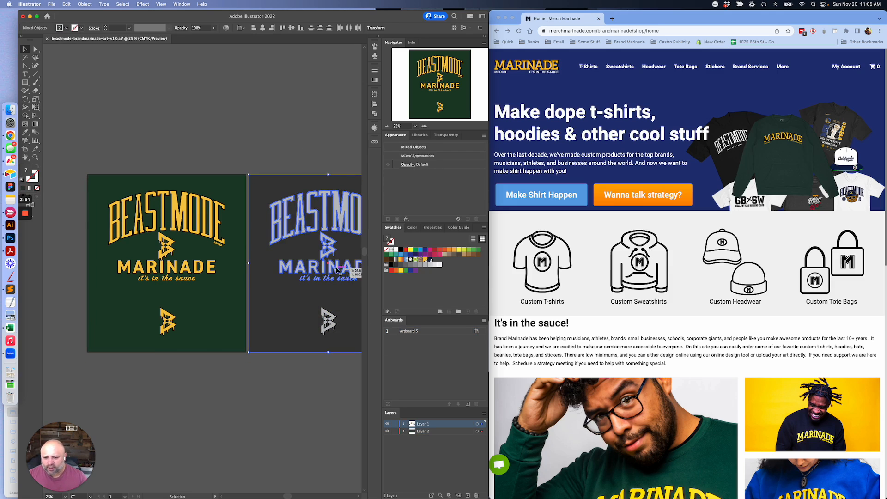
scroll(335, 299, right, 2)
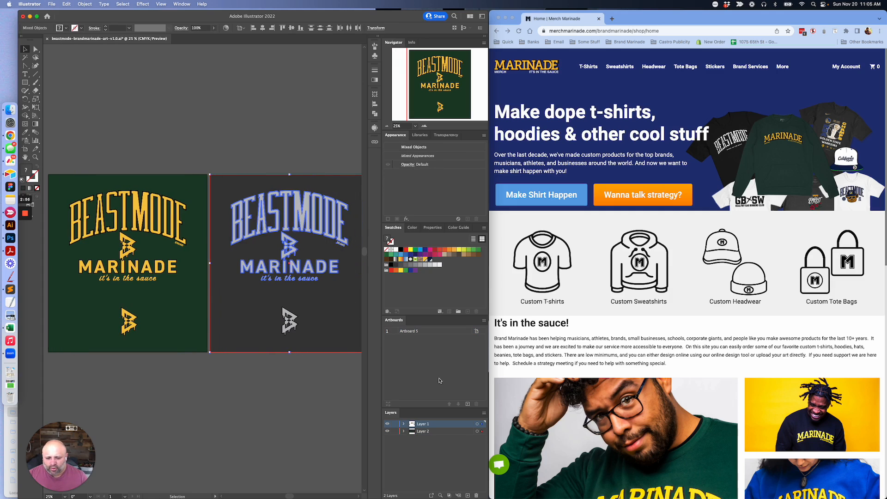
click(467, 404)
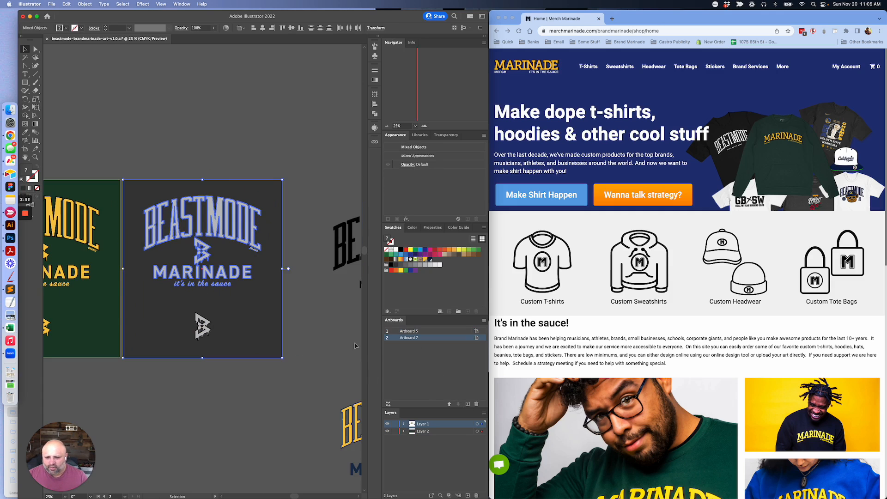
Step: Try moving the grey artwork and its background off the second artboard, undo the move and deselect everything
drag(224, 259, 232, 292)
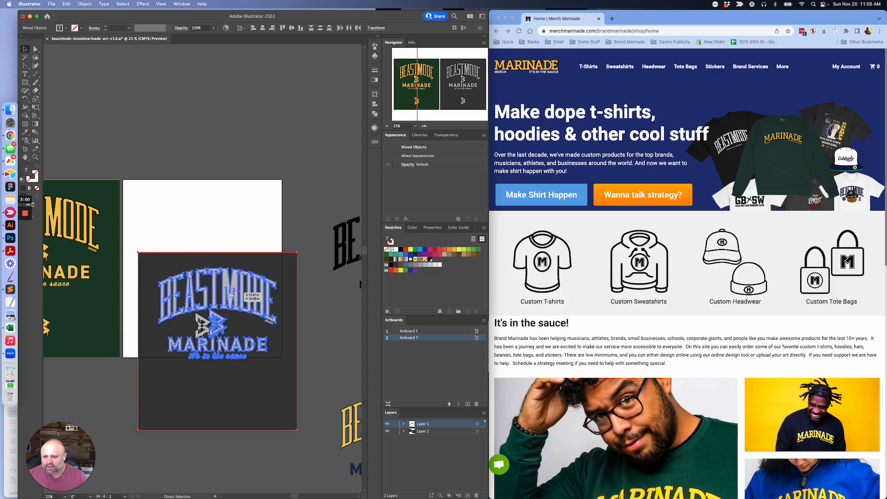
key(super+z)
click(196, 161)
scroll(197, 161, left, 5)
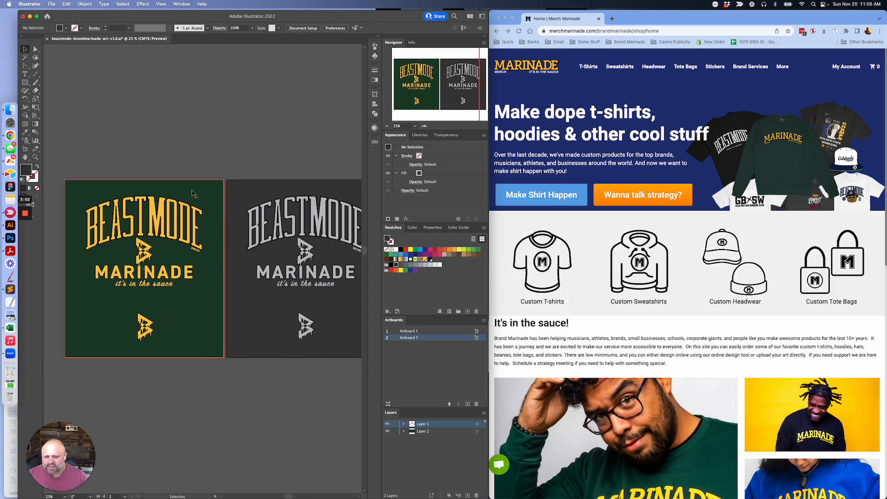
Step: Toggle Layer 1's artwork off and back on, and lock Layer 2 with the background rectangles
click(387, 424)
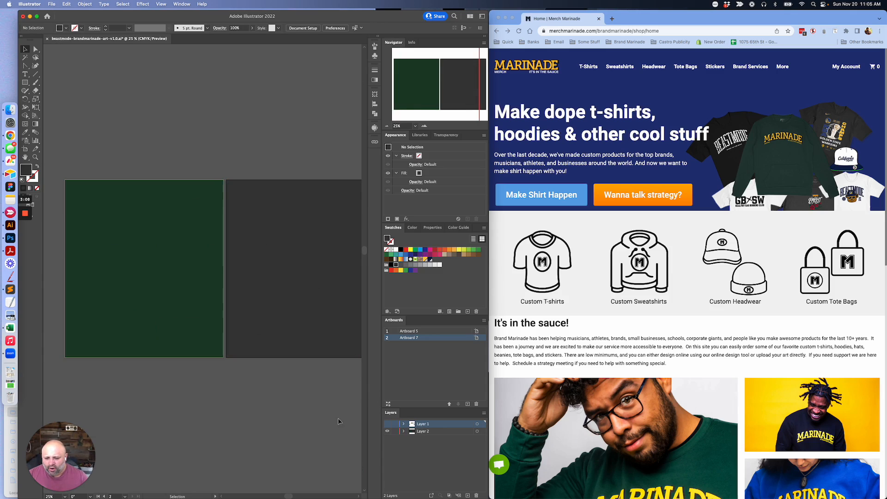
super+click(387, 431)
super+click(387, 431)
click(388, 424)
click(188, 333)
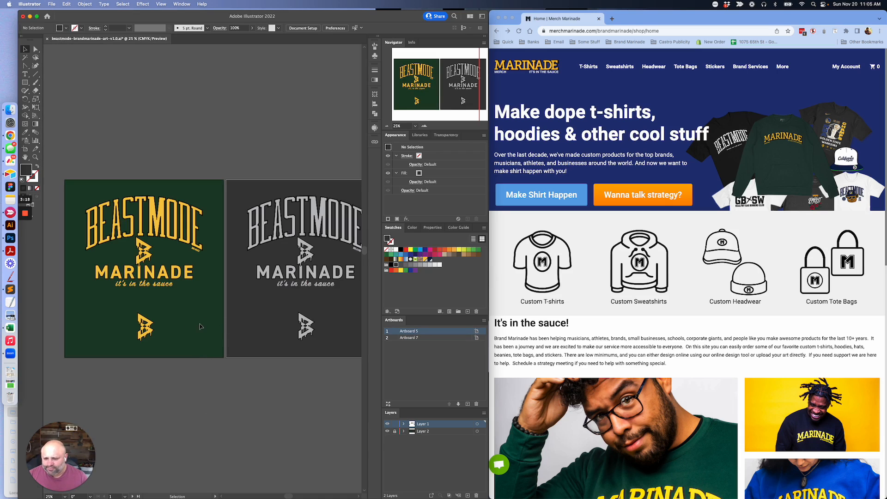
Step: Select the main gold artwork group and the separate B emblem beneath it to check how they are grouped
click(171, 257)
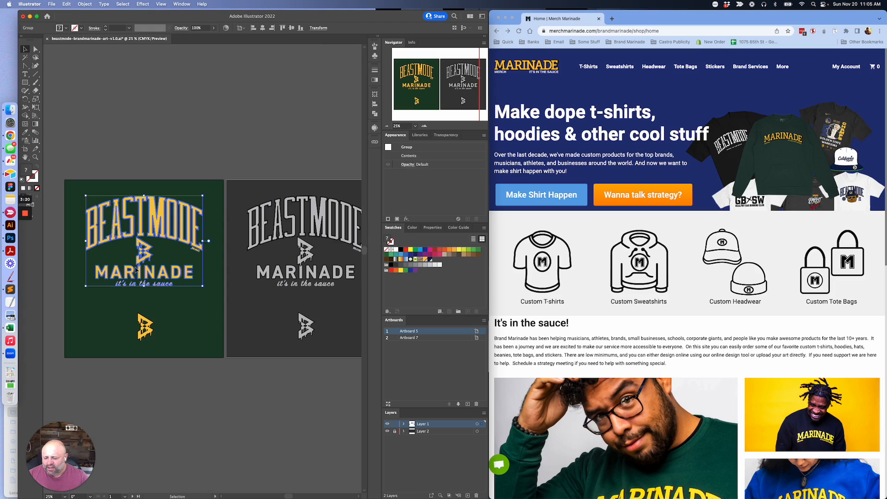
click(170, 305)
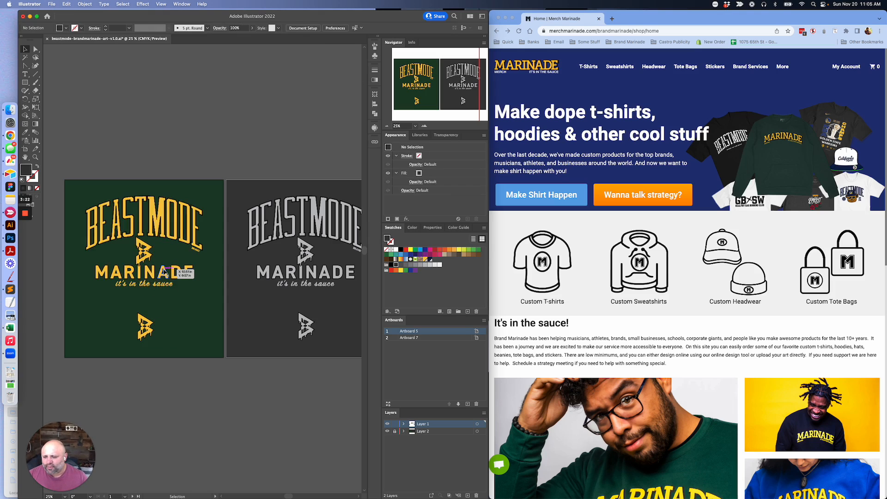
click(184, 274)
click(146, 327)
drag(145, 327, 144, 327)
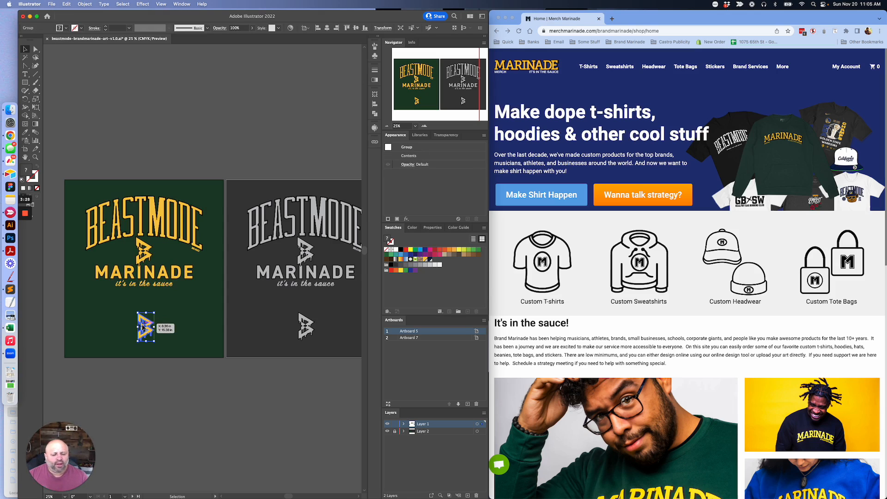
drag(143, 327, 144, 327)
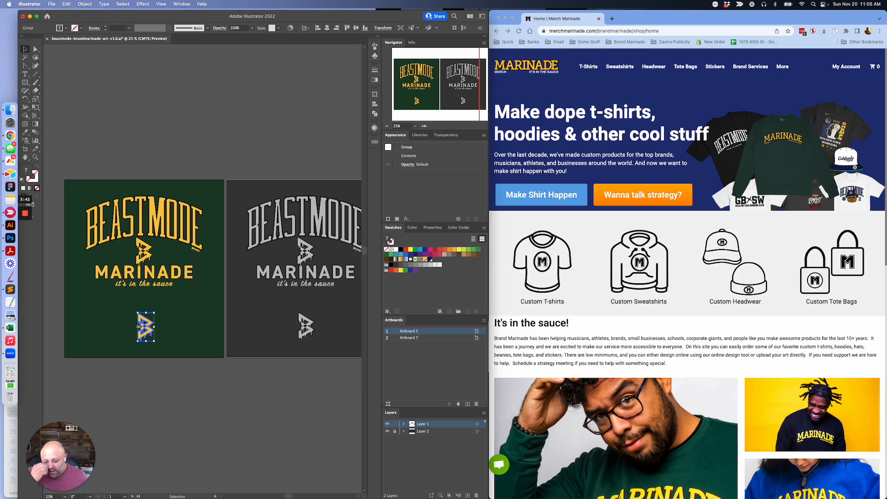
Step: Examine the outlines of the gold artwork group around the letter T and B emblem at 150% magnification
click(145, 229)
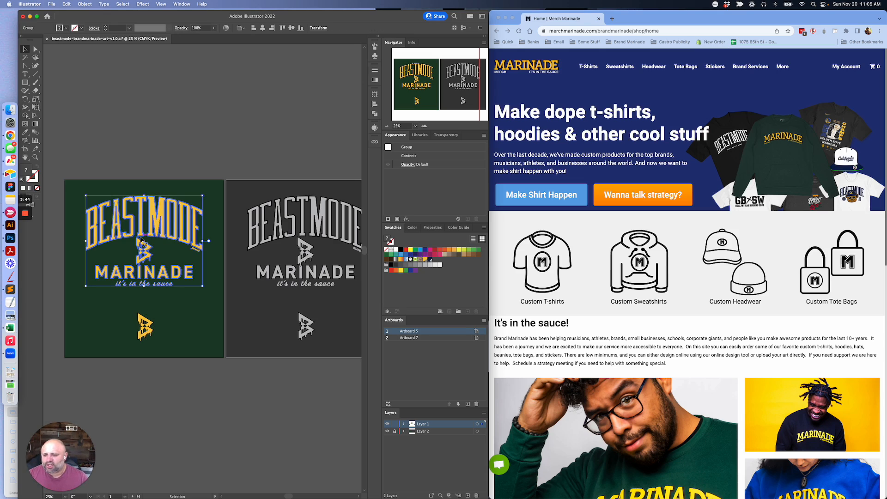
key(a)
key(super+equal)
key(super+equal)
key(super+equal)
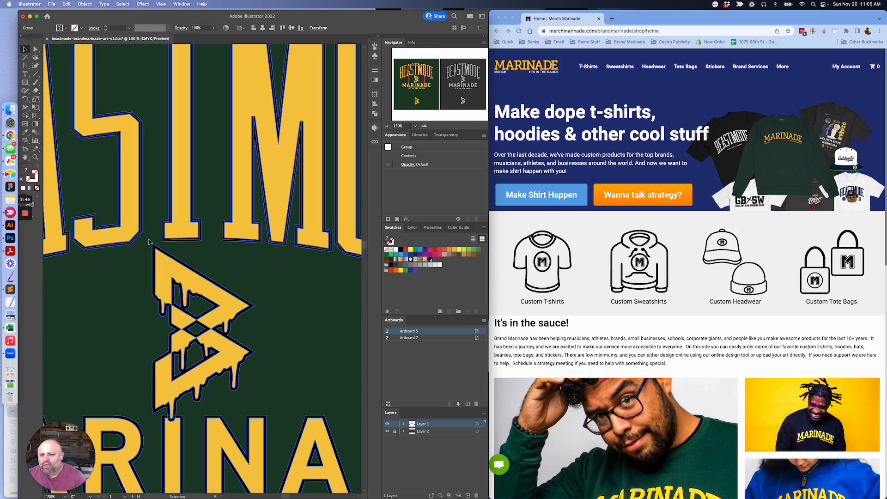
click(205, 247)
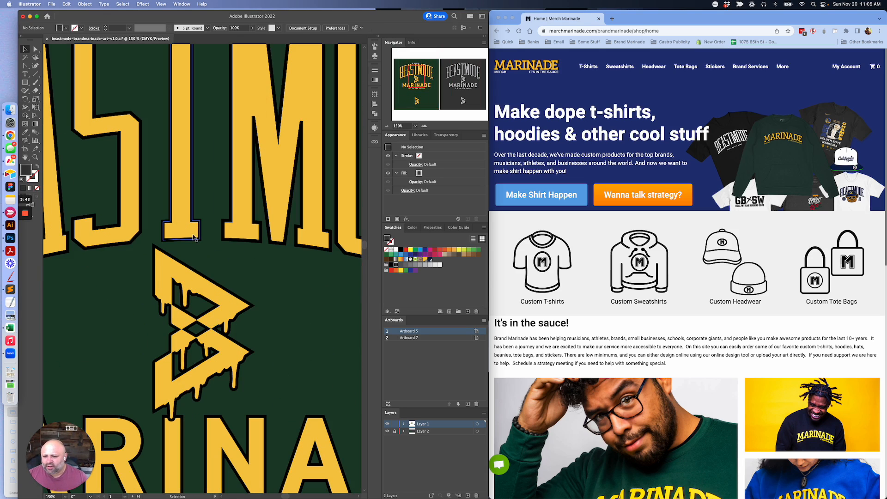
click(191, 238)
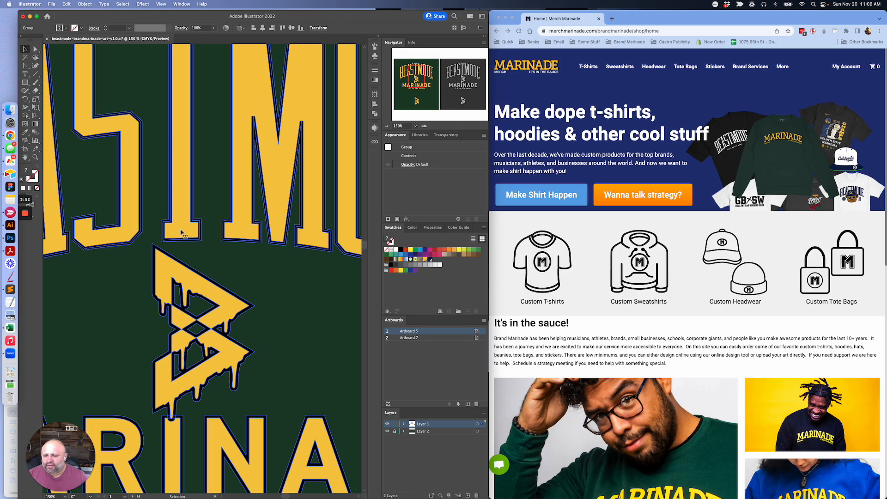
key(super+minus)
key(super+minus)
key(super+minus)
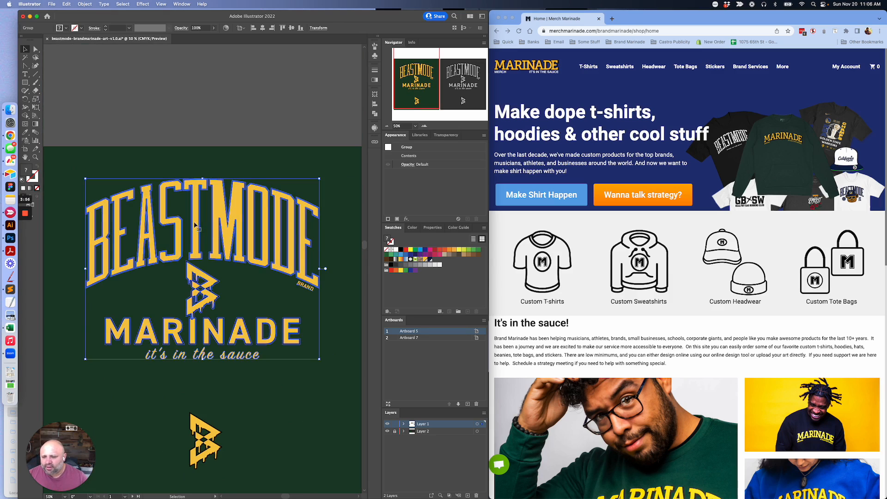
Step: Isolate the gold artwork group and its nested Beastmode lettering group, then try moving the lettering and undo the move
double_click(193, 225)
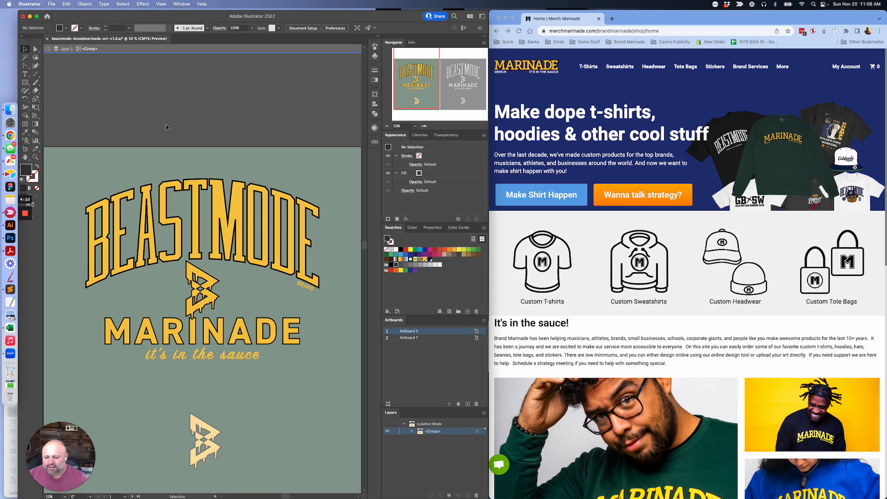
click(193, 190)
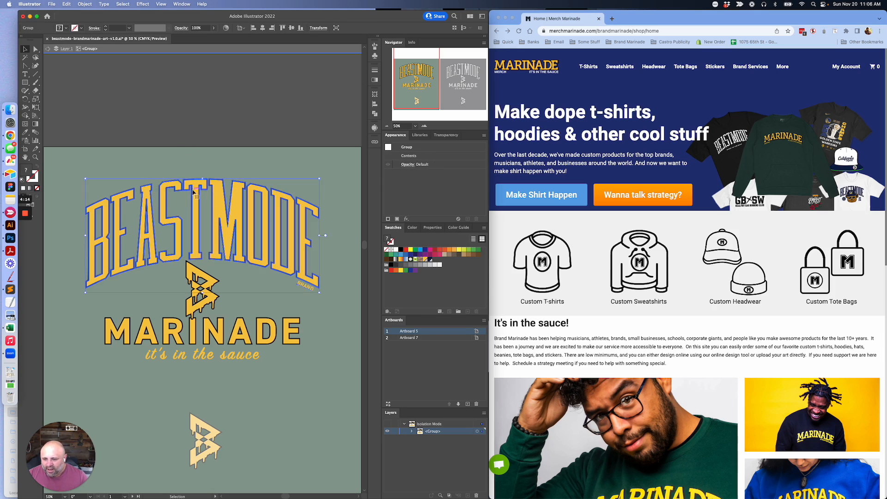
double_click(198, 196)
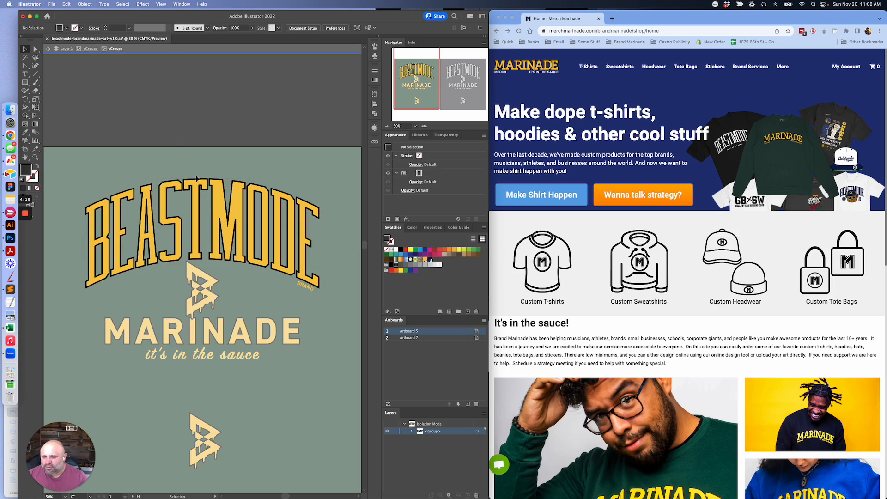
click(198, 192)
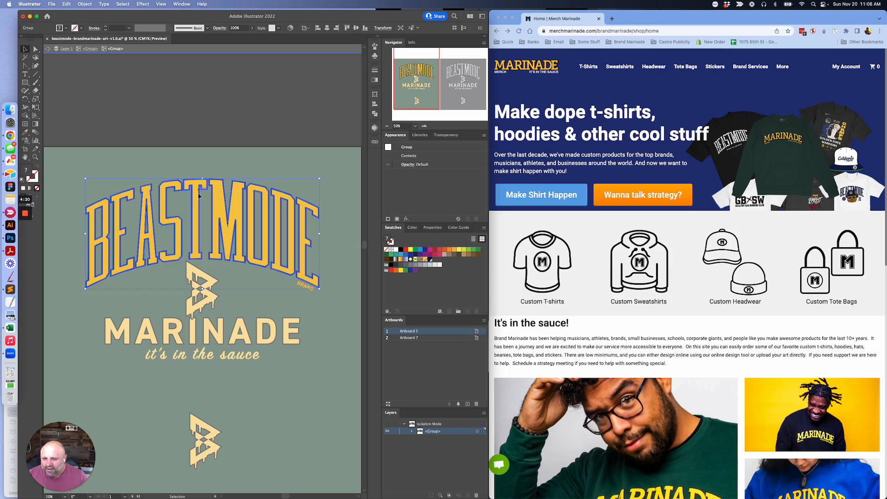
drag(199, 193, 209, 211)
key(super+z)
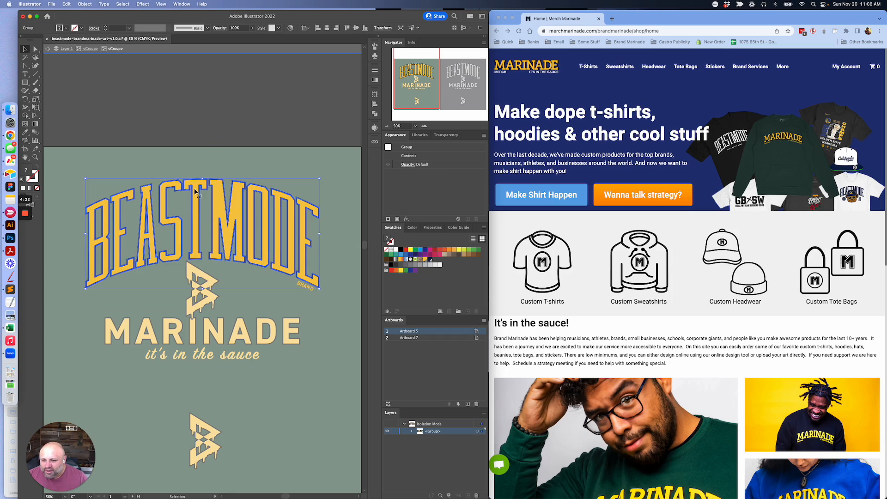
Step: Isolate the nested lettering groups down to the individual letters, undoing test moves of the whole word and the letter T
double_click(194, 191)
click(195, 191)
drag(196, 191, 219, 197)
key(super+z)
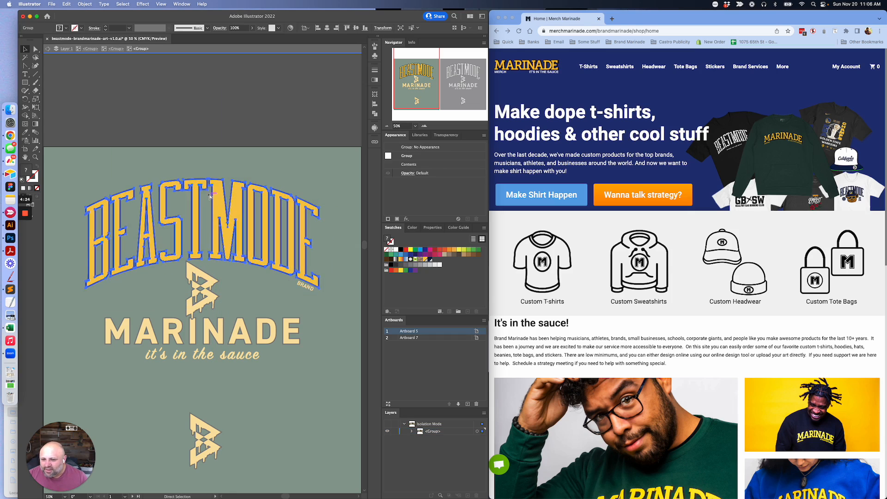
double_click(196, 199)
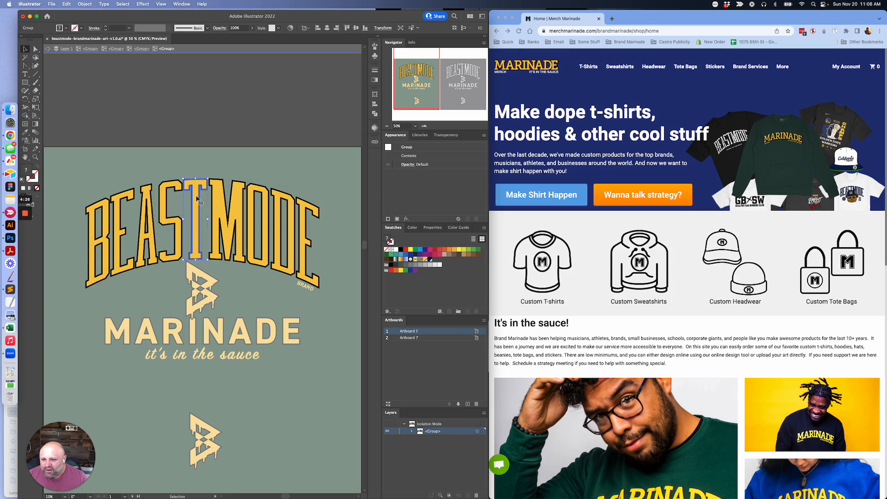
drag(196, 199, 228, 200)
key(super+z)
Step: Isolate the letter T, try moving its gold fill and black outline separately, undo both moves and exit isolation mode
double_click(195, 189)
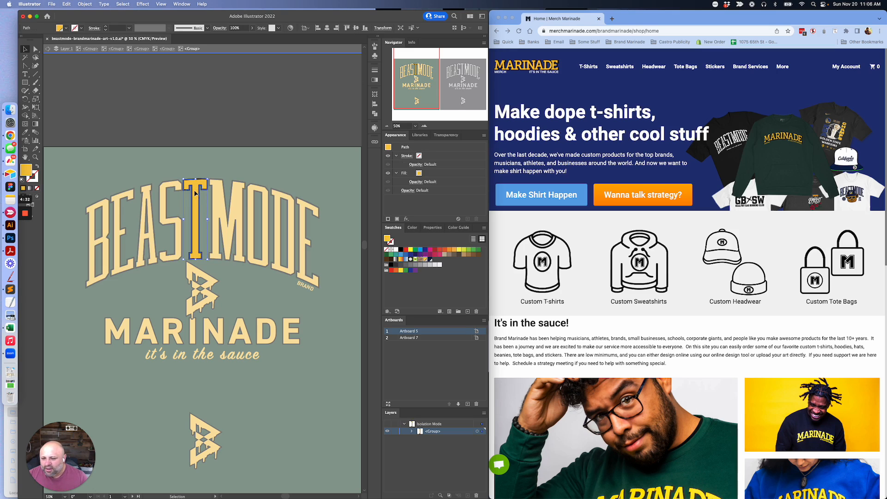
drag(195, 193, 221, 197)
key(super+z)
click(198, 175)
click(198, 187)
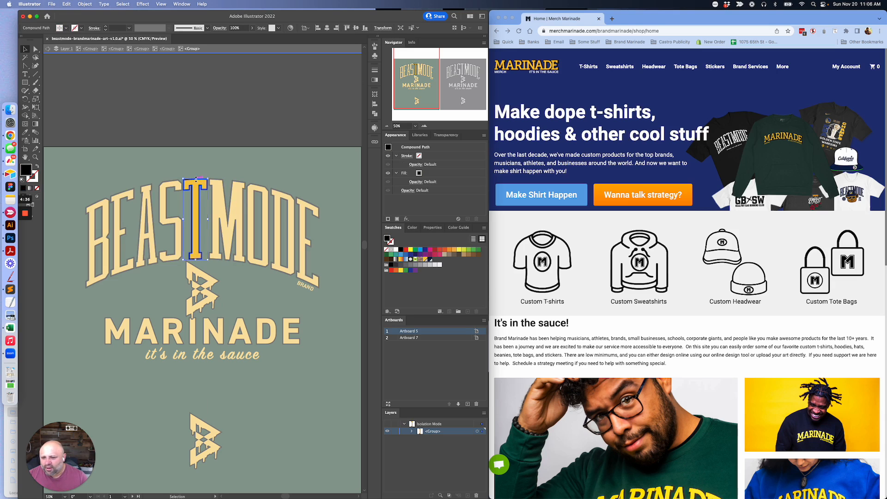
drag(202, 179, 230, 169)
key(super+z)
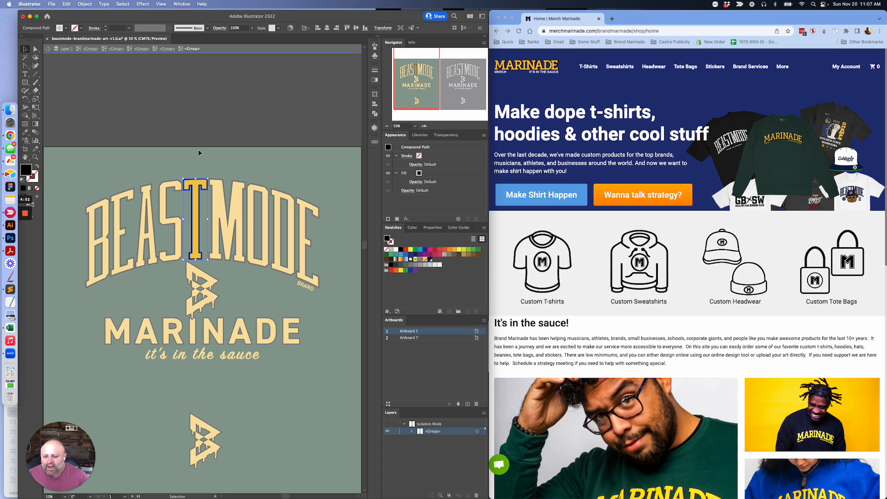
scroll(197, 152, down, 1)
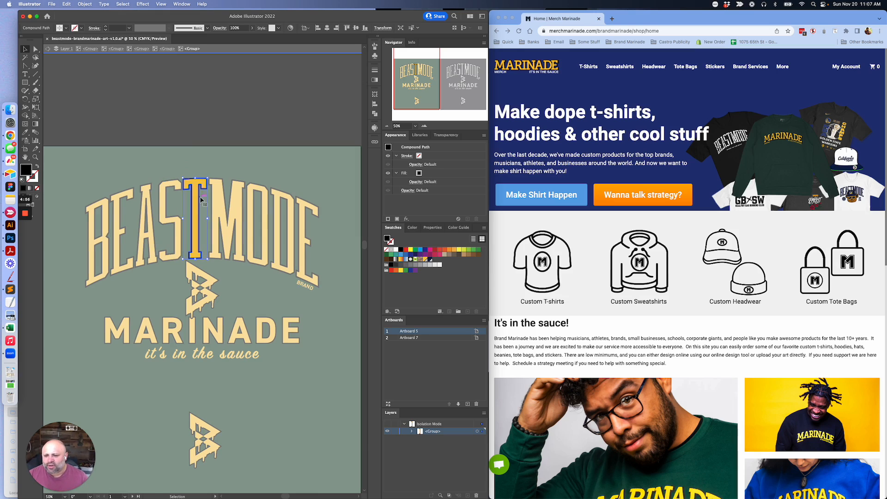
key(Escape)
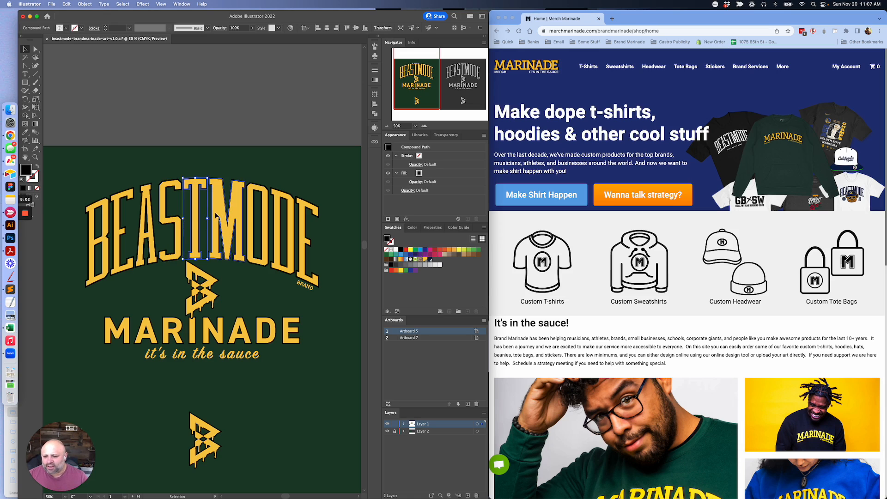
Step: Isolate the gold artwork group on the green artboard to check its nested Beastmode lettering group, then leave isolation mode
click(210, 126)
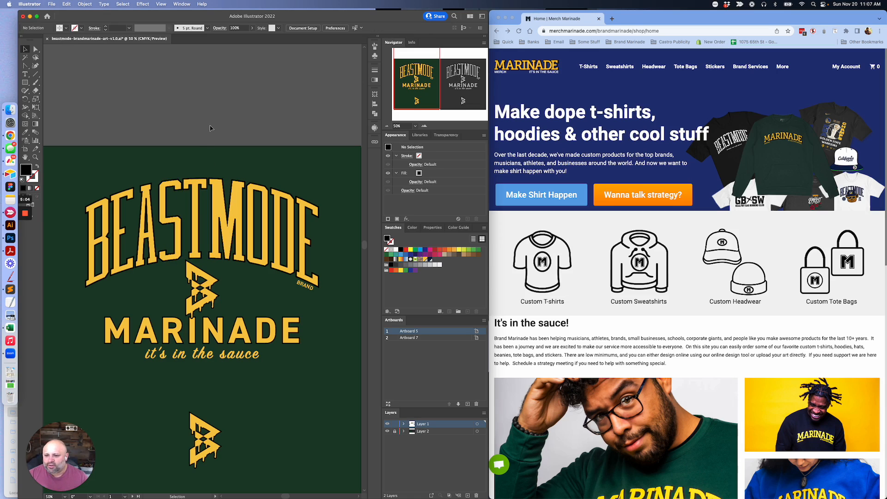
click(218, 208)
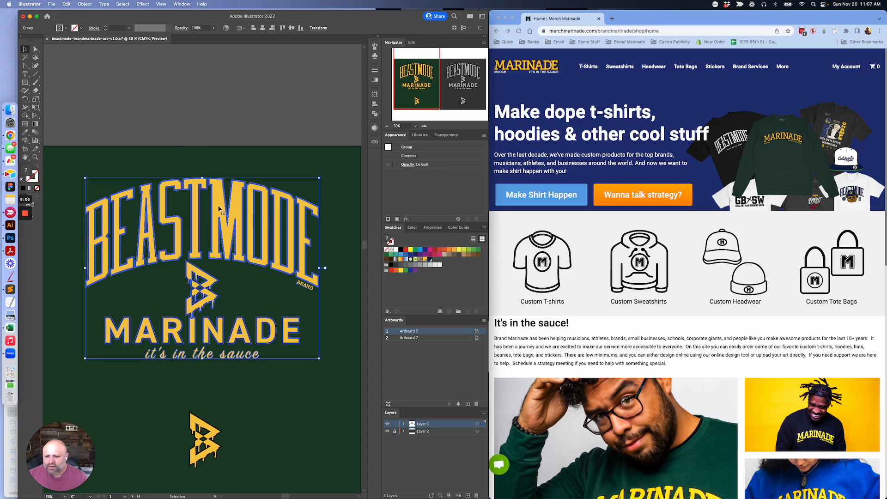
double_click(217, 206)
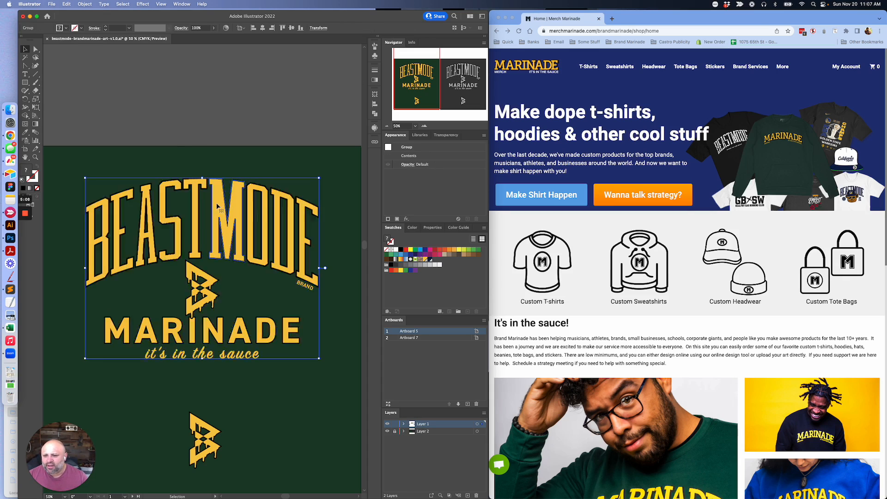
double_click(219, 164)
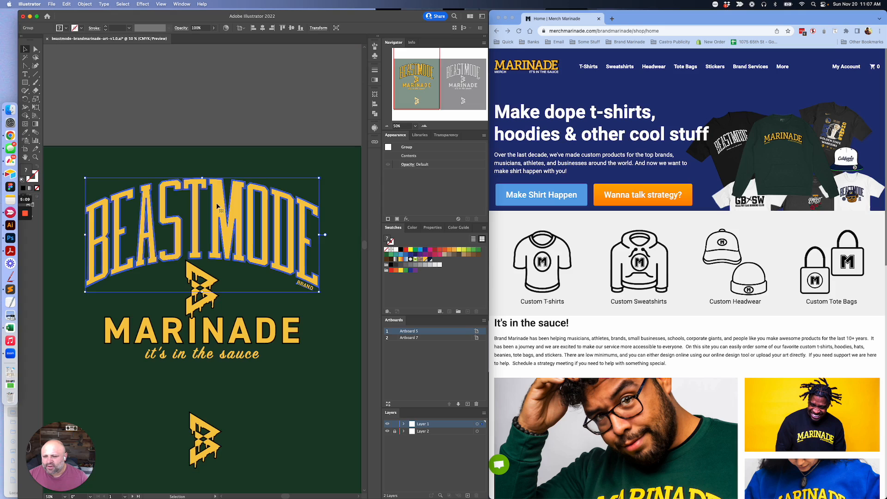
double_click(215, 178)
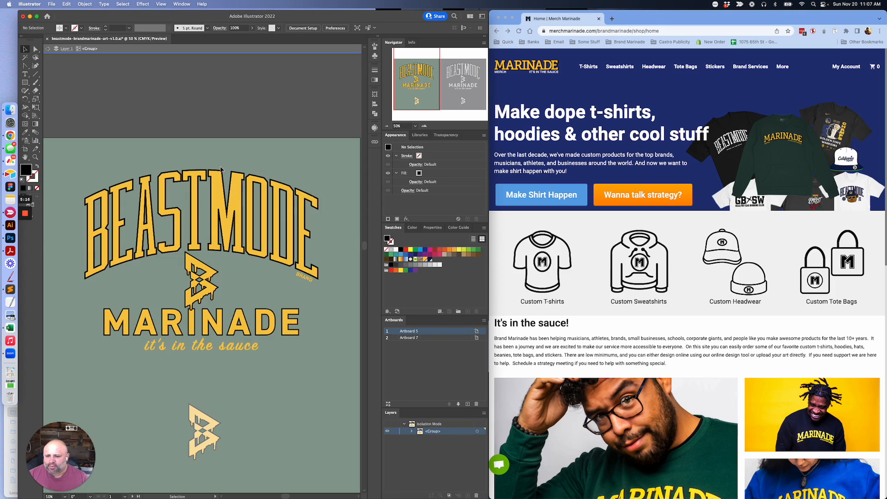
double_click(220, 168)
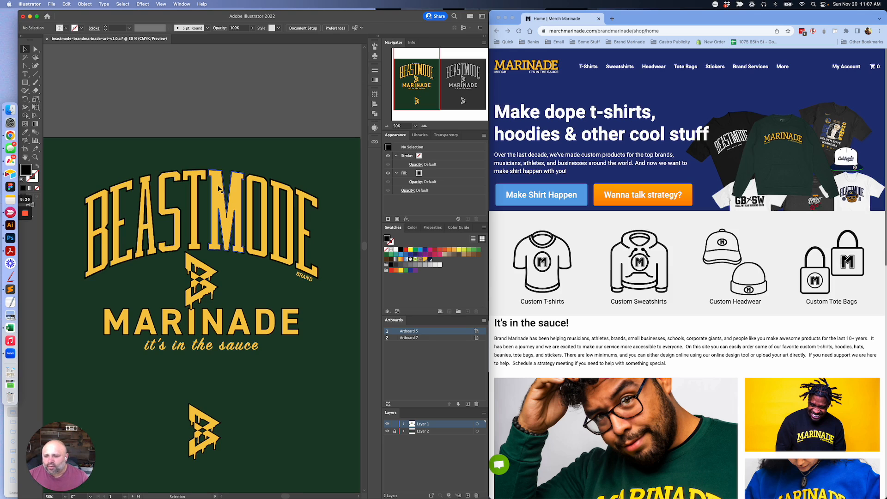
Step: Isolate the gold artwork group, pick the letter T's gold fill with Direct Selection, and select everything with the same fill color
double_click(218, 188)
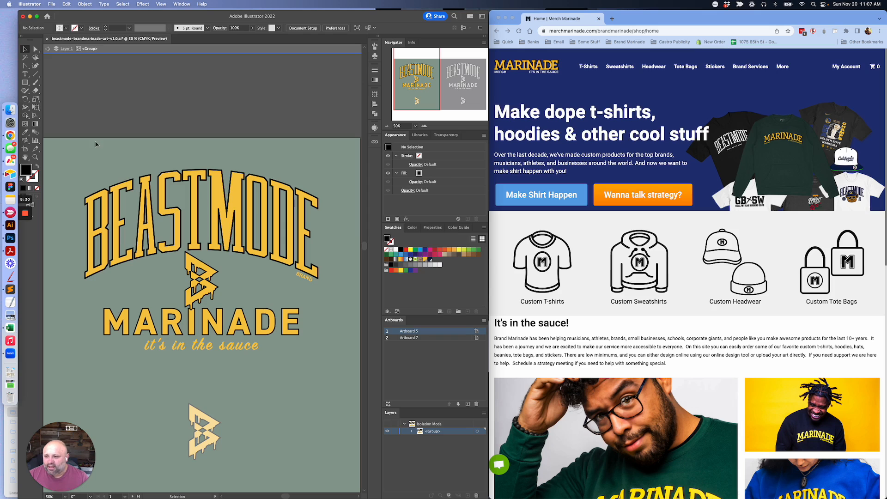
click(36, 49)
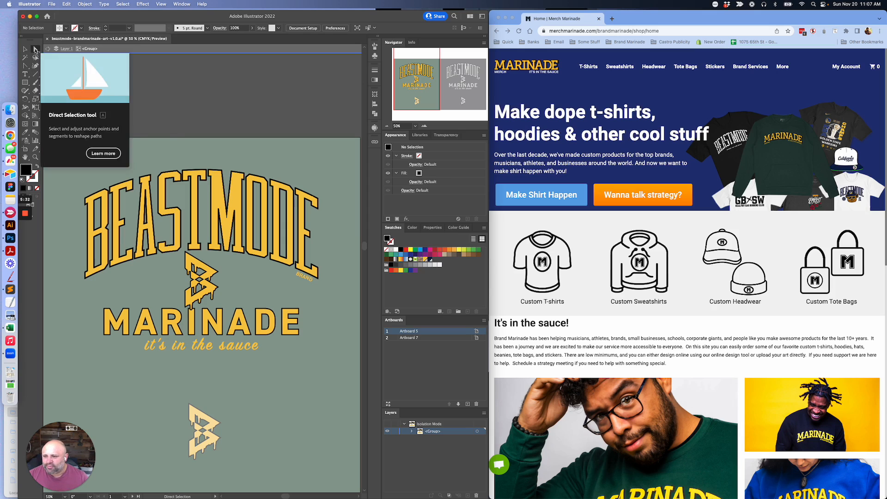
click(195, 176)
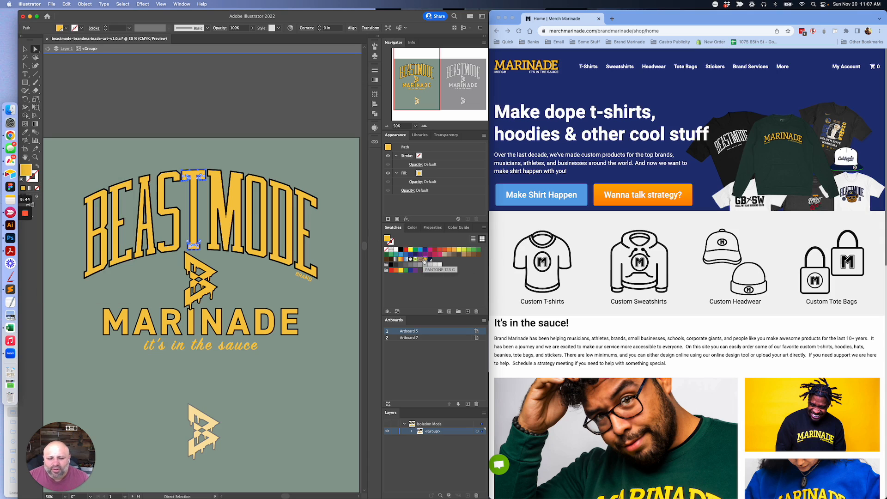
click(122, 4)
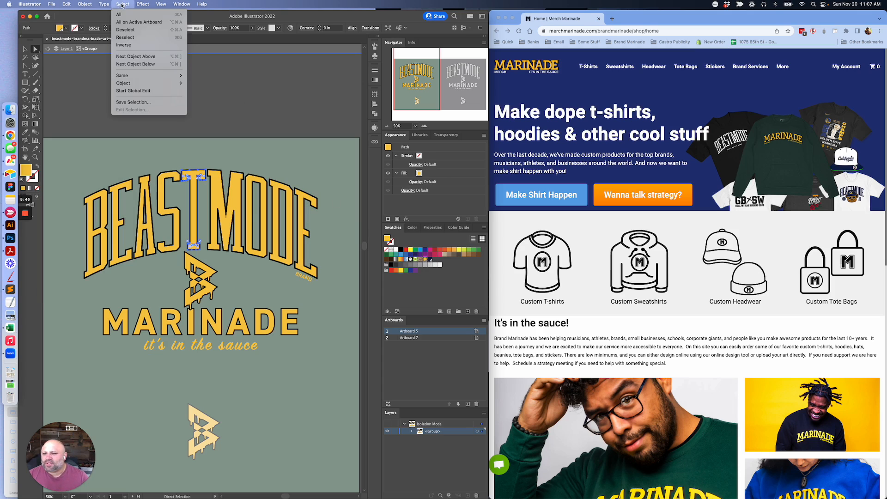
mouse_move(148, 75)
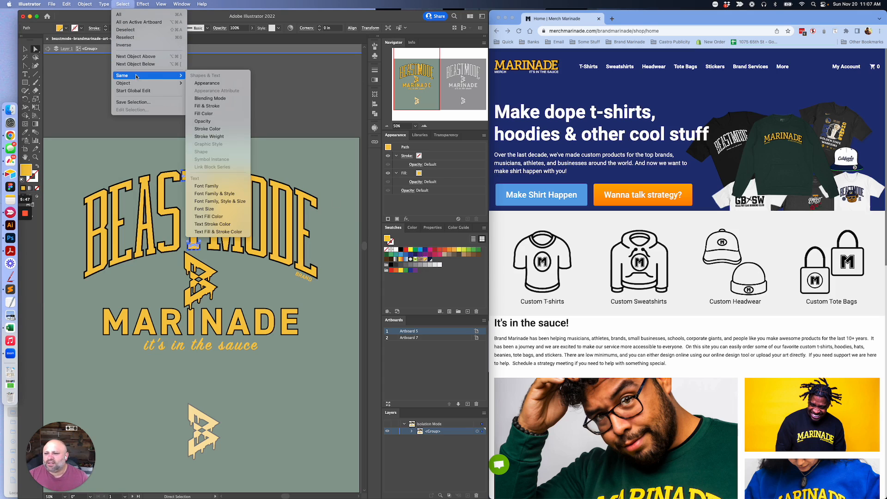
click(203, 113)
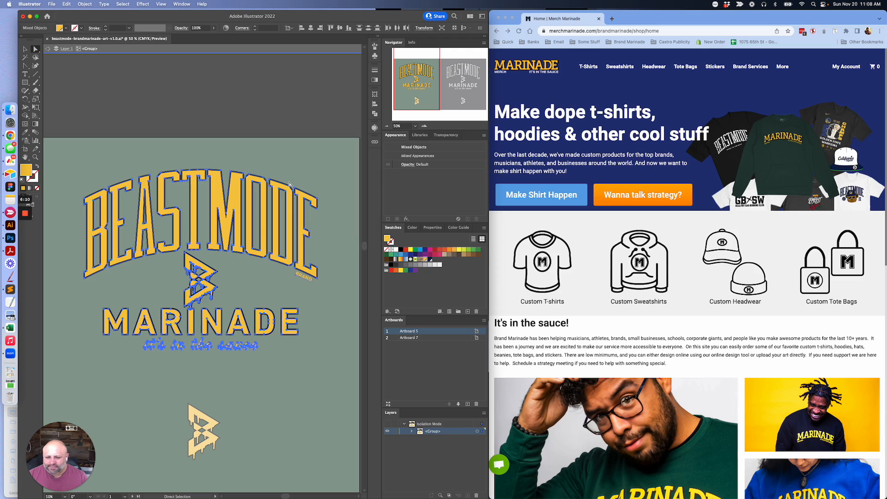
Step: Try CMYK Red, blue and green on the selected gold fills, reapply PANTONE 123 C and exit isolation mode
click(405, 250)
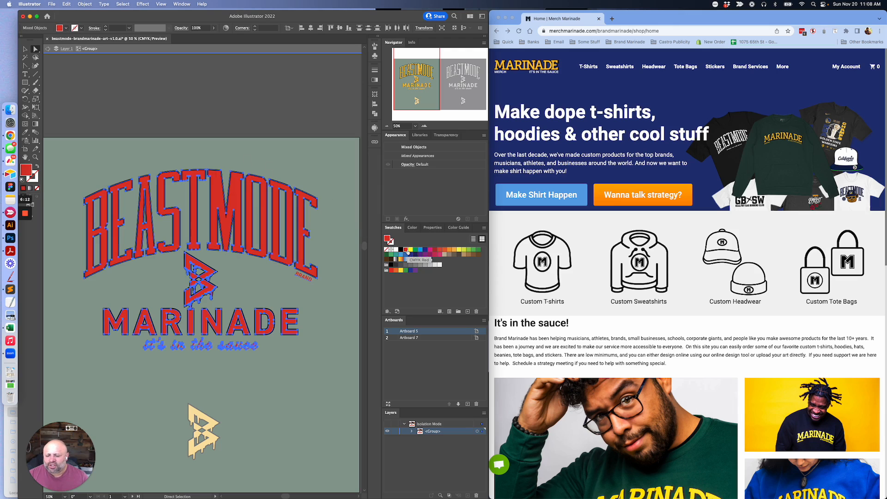
click(420, 250)
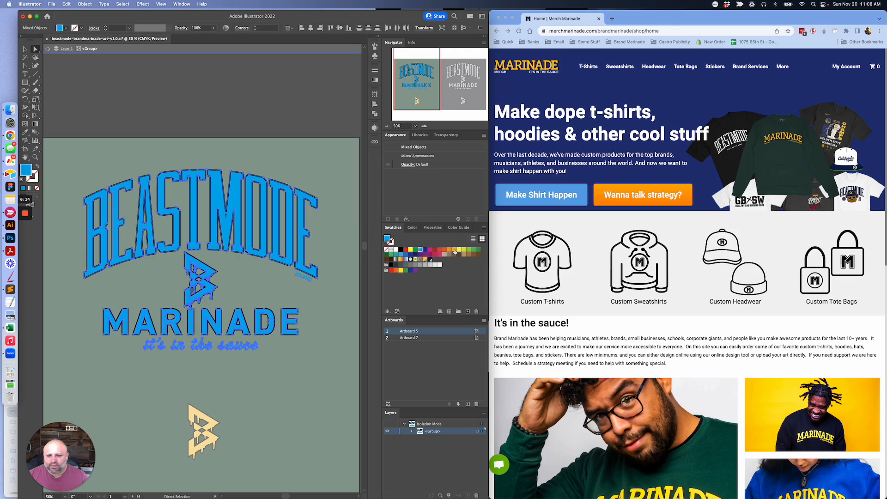
click(478, 250)
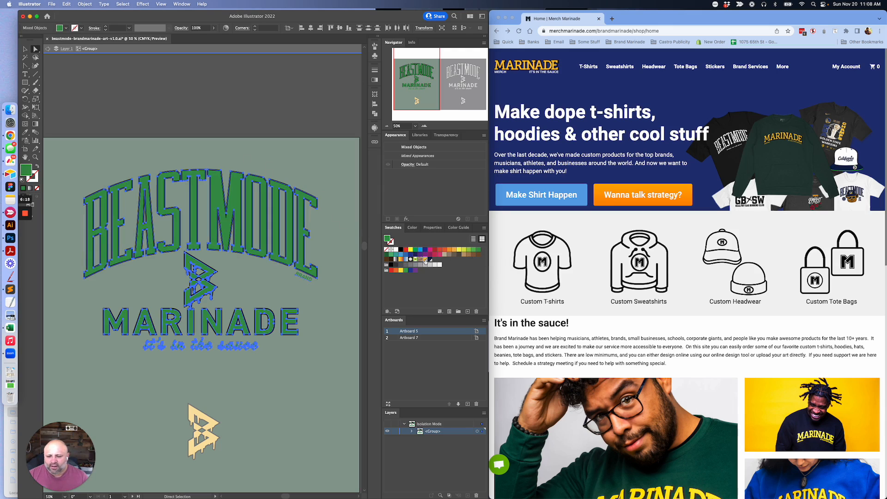
click(425, 260)
double_click(227, 124)
click(226, 124)
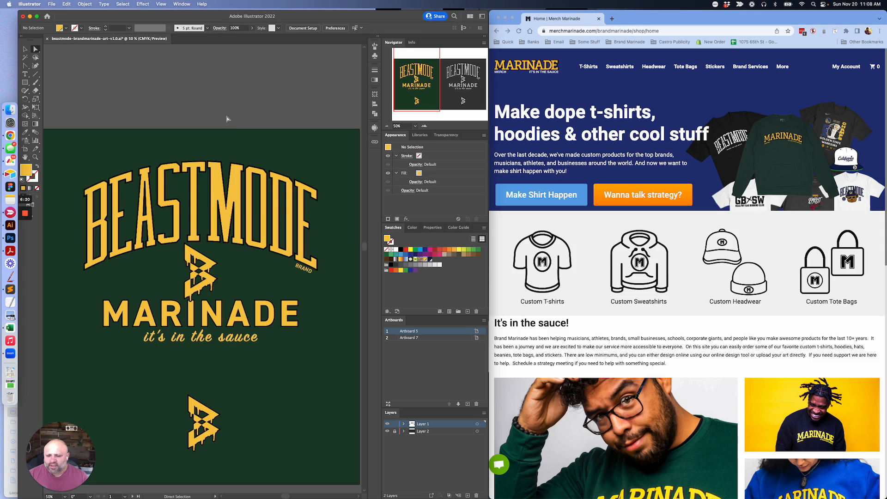
key(super+minus)
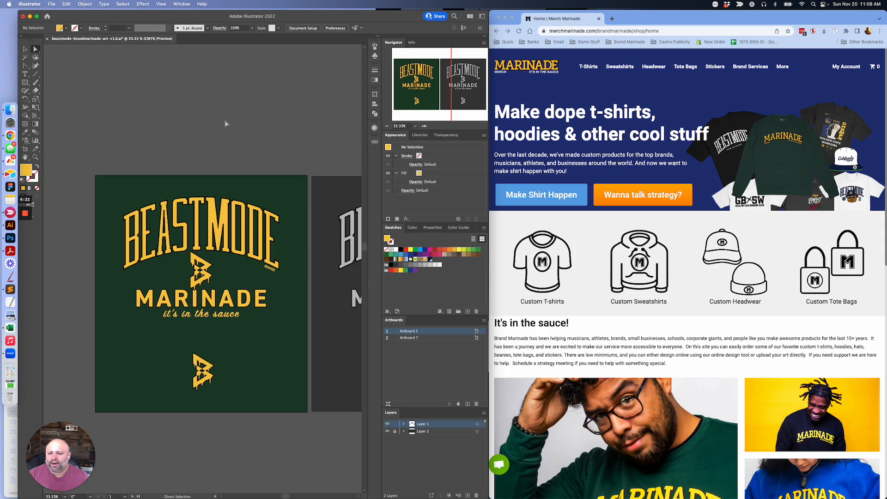
scroll(225, 125, down, 1)
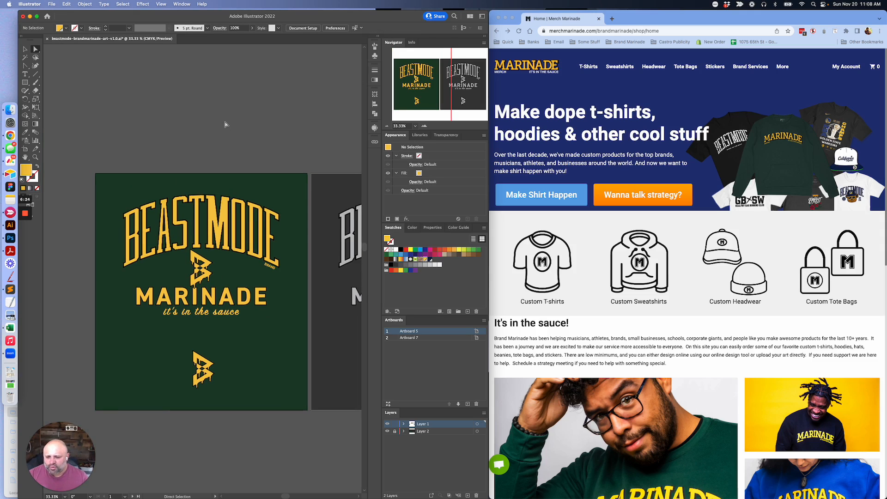
scroll(225, 124, down, 2)
scroll(226, 124, right, 2)
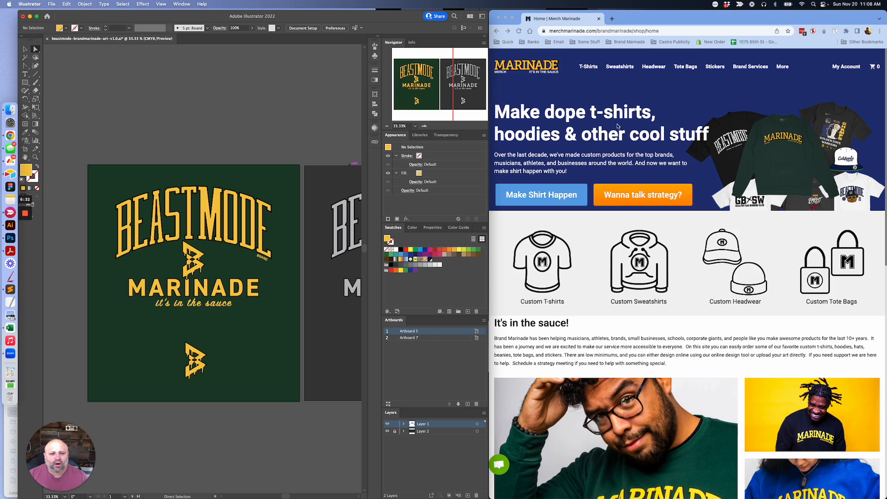
Step: Switch to the Merch Marinade site in Chrome, start Make Shirt Happen and look through the product selection list
click(575, 126)
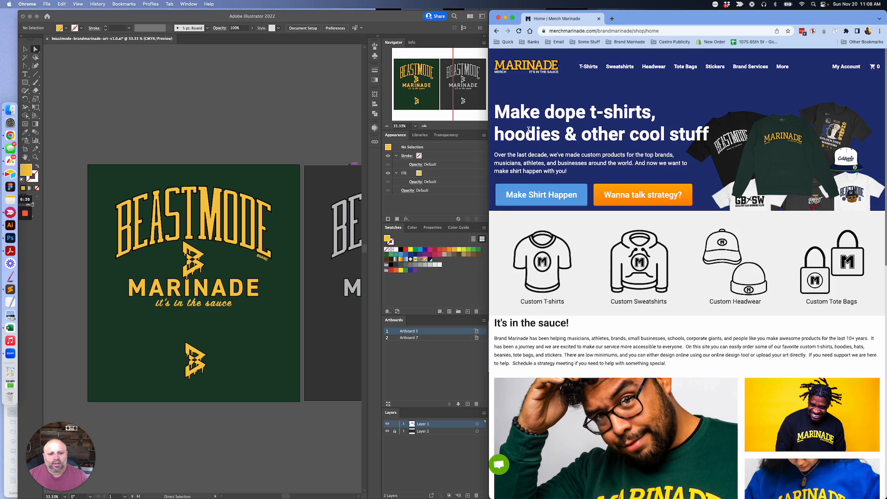
click(532, 193)
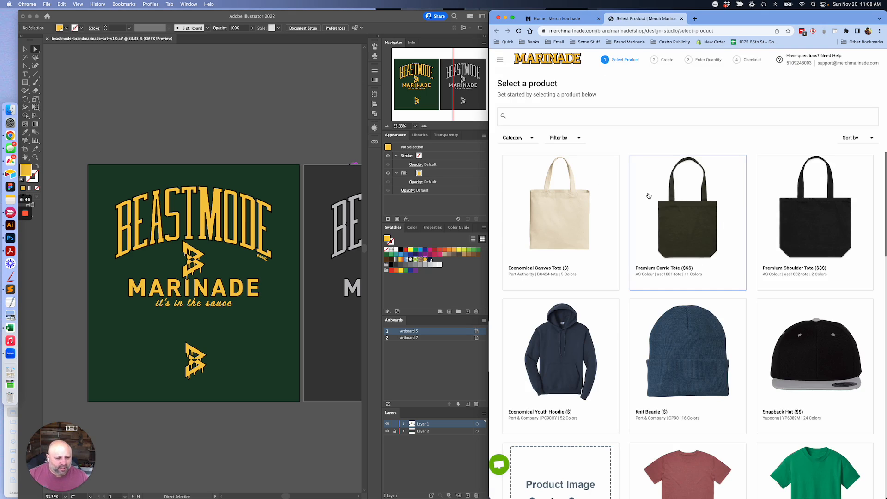
scroll(640, 210, down, 5)
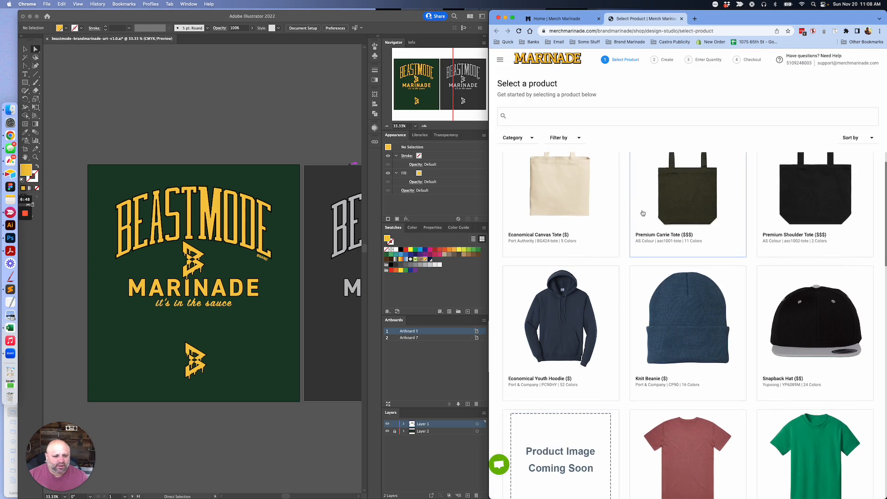
scroll(642, 212, down, 5)
scroll(642, 213, up, 5)
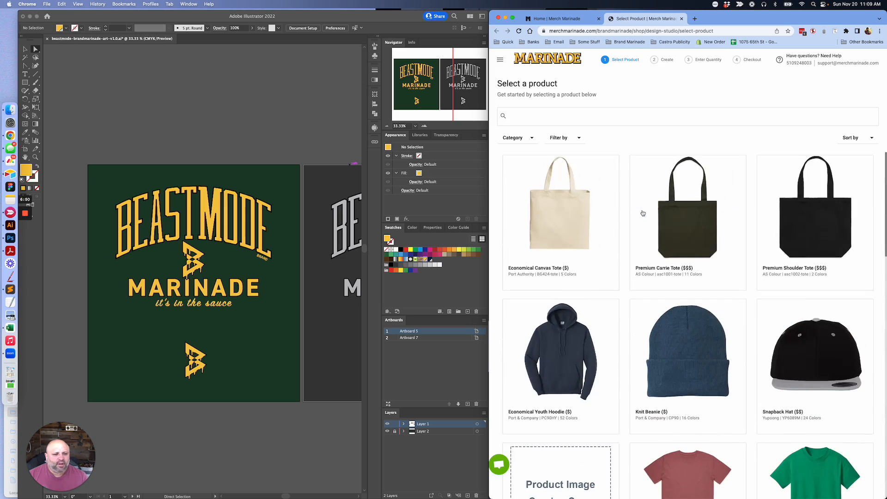
Step: Return to the shop home page, open Custom T-shirts and read the $, $$ and $$$ product tier descriptions
click(526, 61)
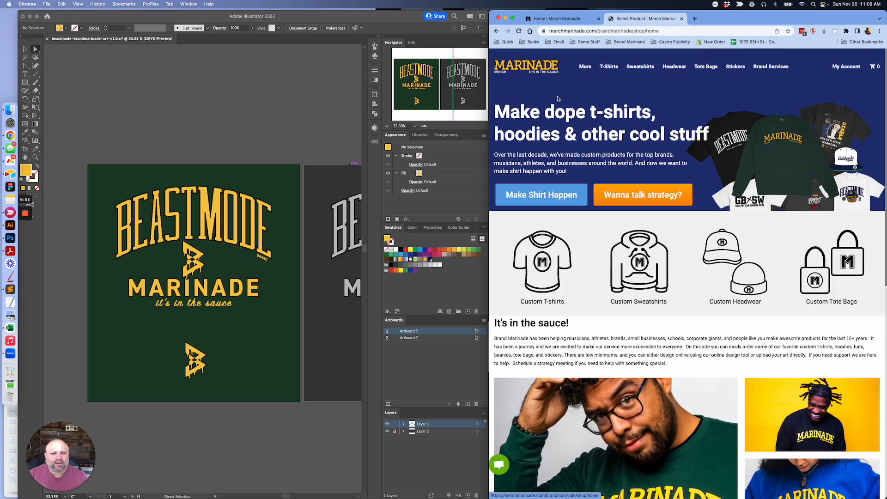
click(536, 263)
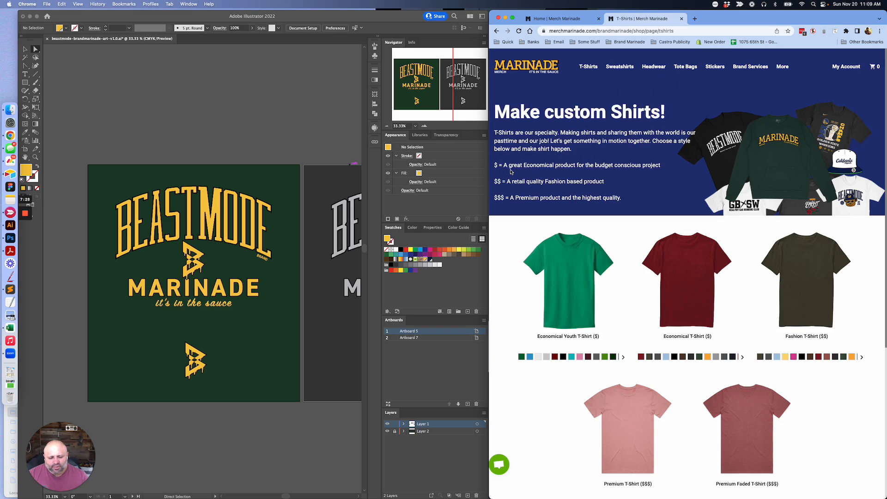
double_click(540, 165)
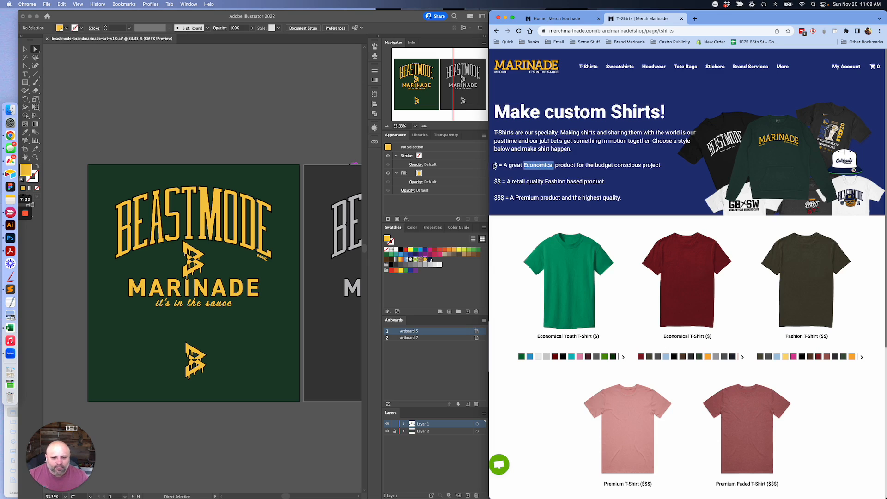
mouse_move(493, 165)
mouse_down()
mouse_move(564, 165)
mouse_move(493, 182)
mouse_up()
click(496, 181)
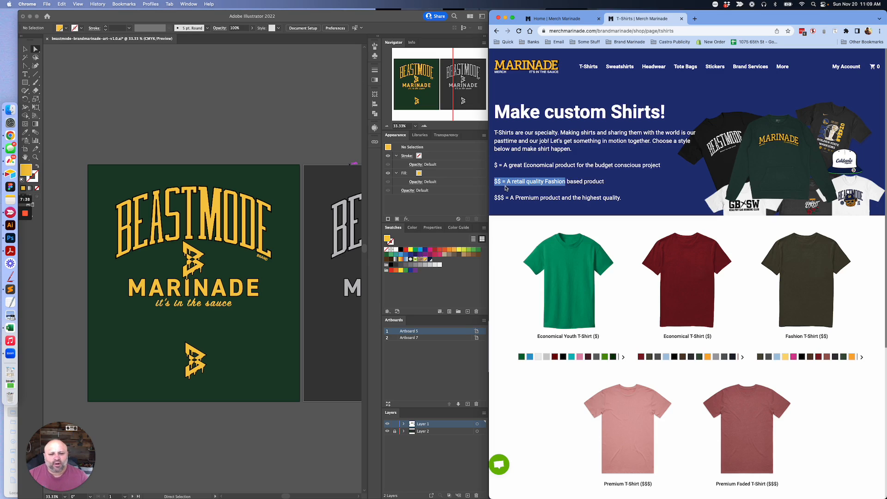
click(502, 197)
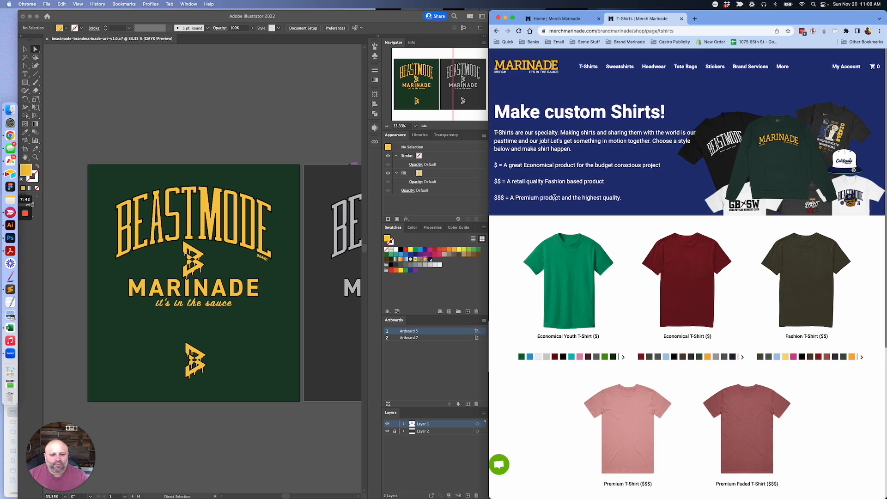
drag(498, 164, 493, 165)
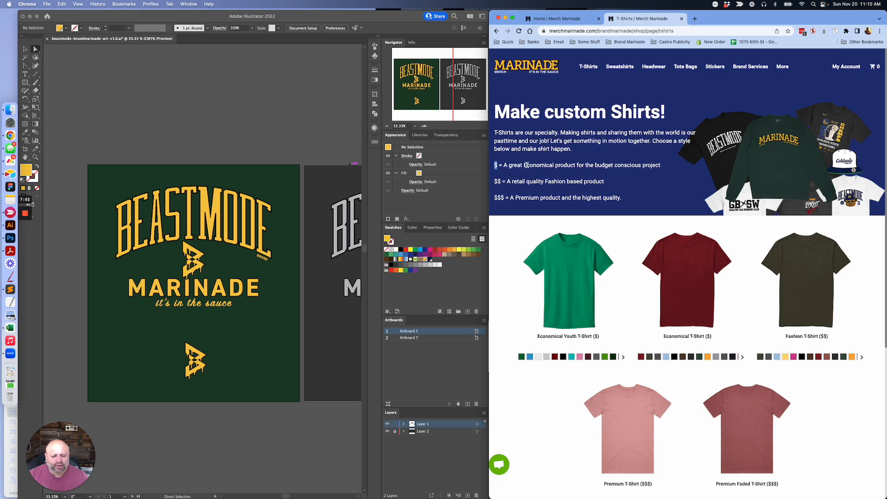
Step: Look through the T-shirt styles and open the product page of the Premium T-Shirt ($$$)
scroll(527, 165, down, 1)
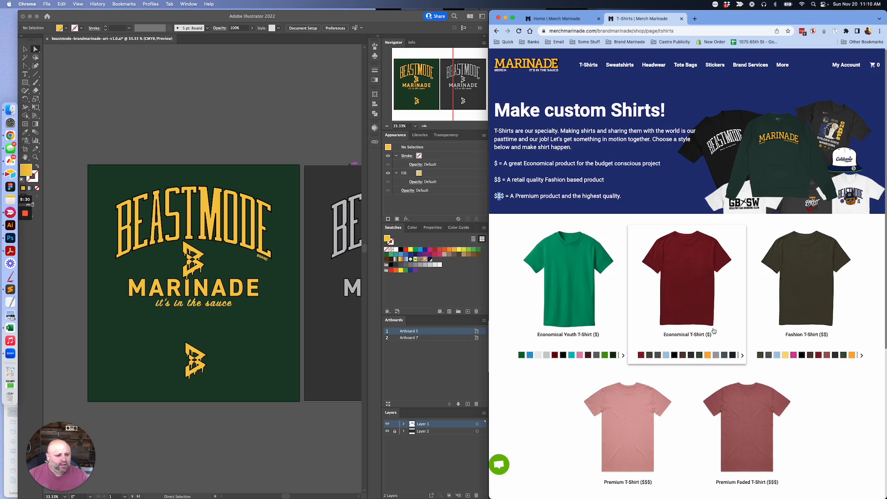
scroll(714, 330, down, 3)
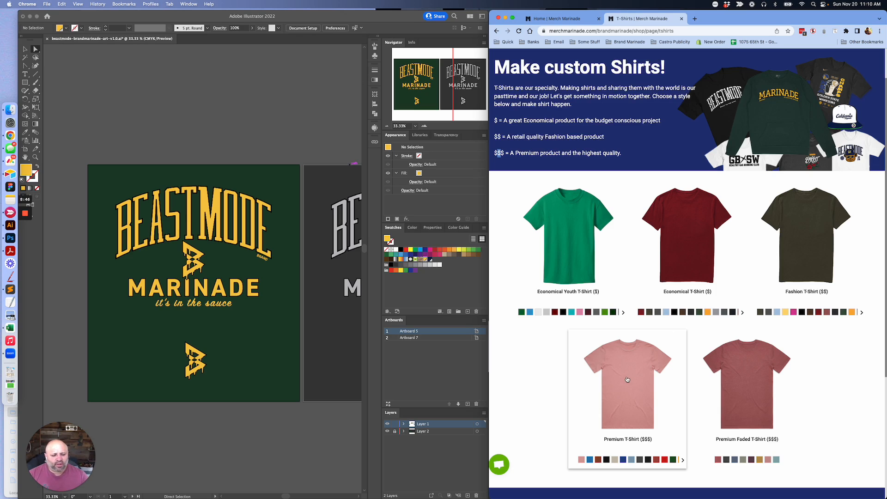
scroll(624, 377, down, 1)
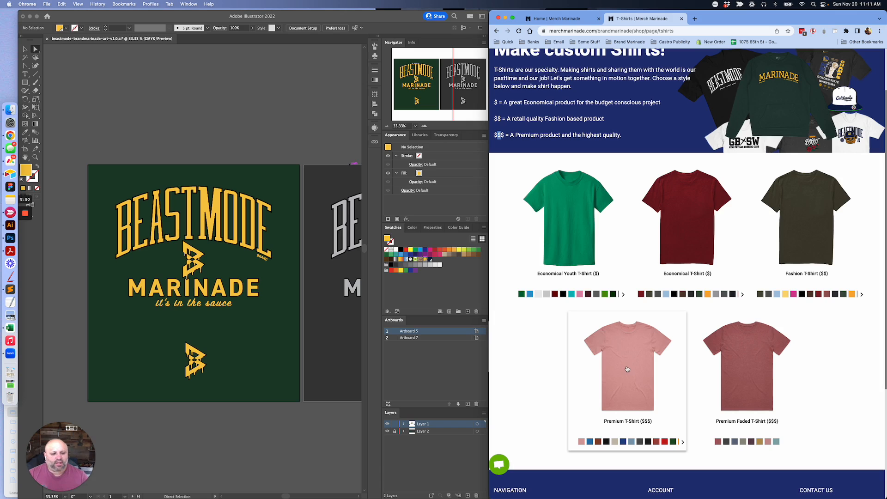
click(626, 370)
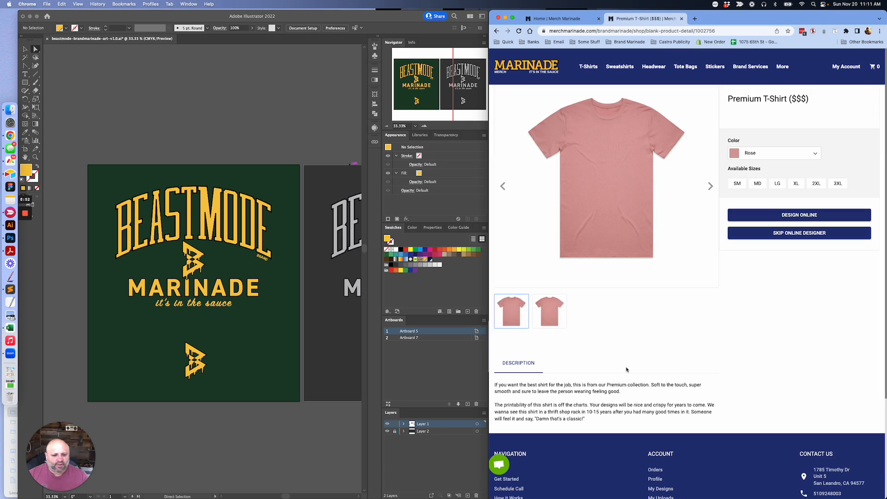
Step: Choose Forest Green as the Premium T-Shirt's color
click(758, 154)
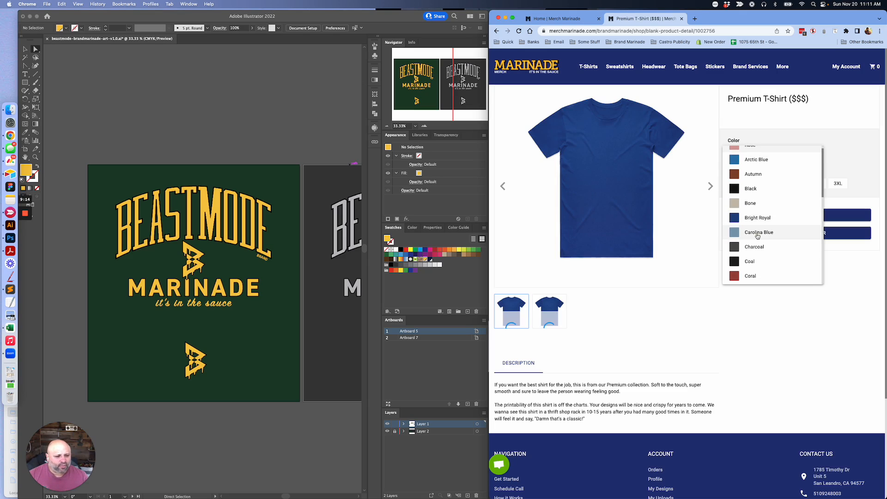
scroll(757, 236, down, 1)
scroll(757, 236, down, 5)
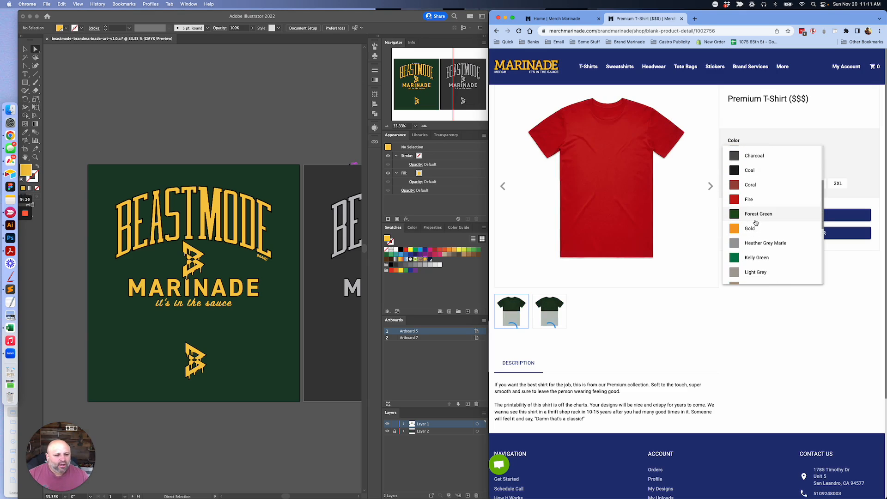
click(756, 215)
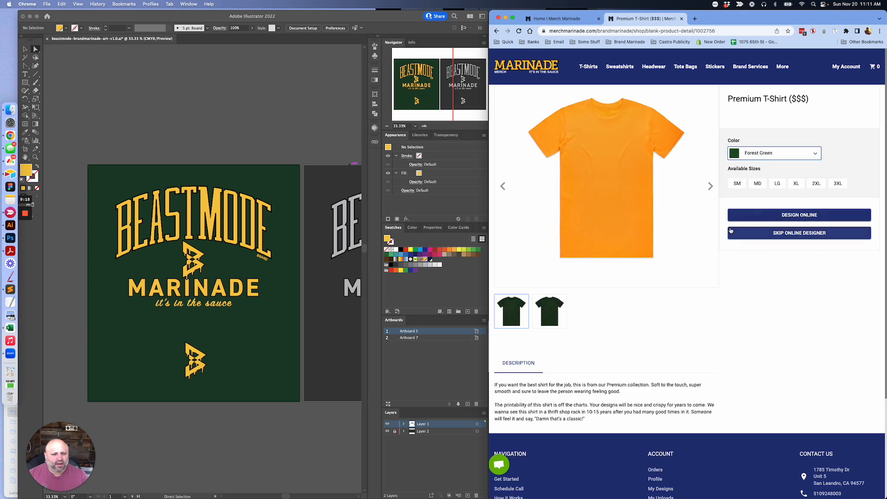
click(763, 270)
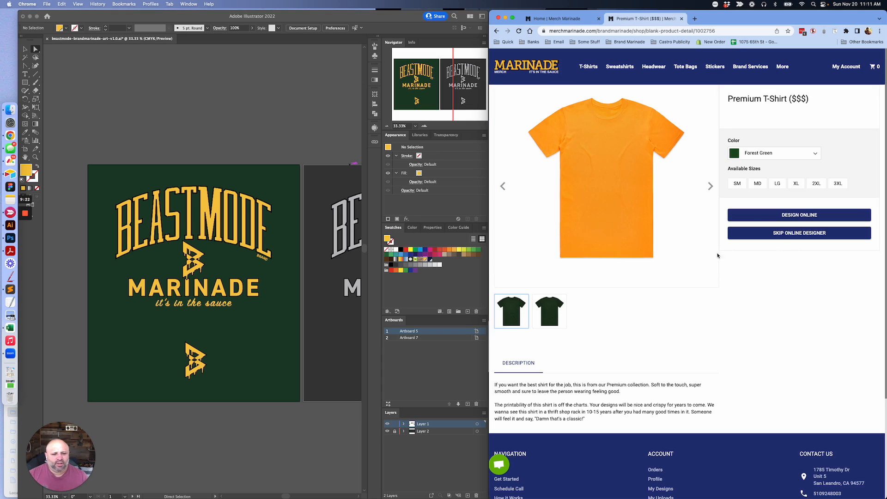
click(762, 153)
click(764, 154)
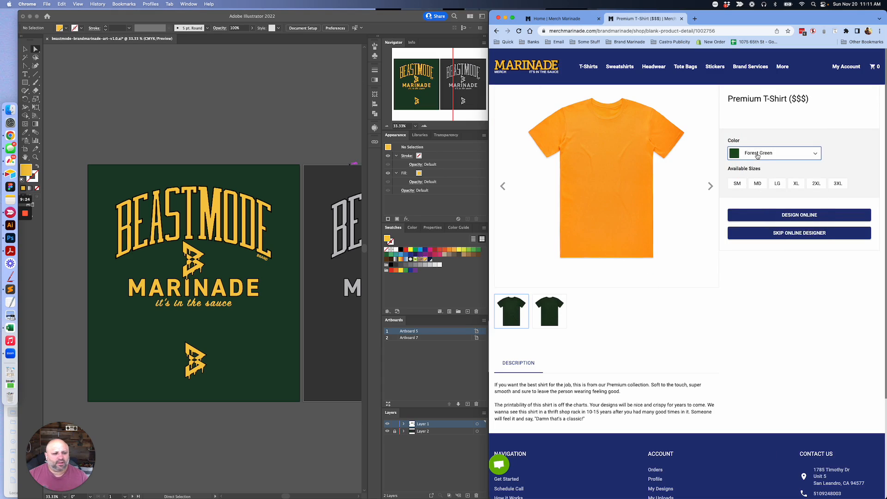
click(766, 155)
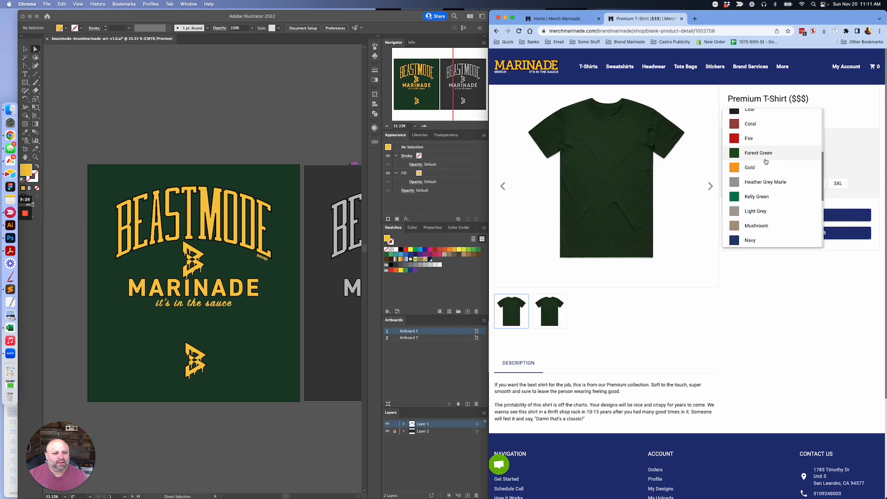
click(762, 156)
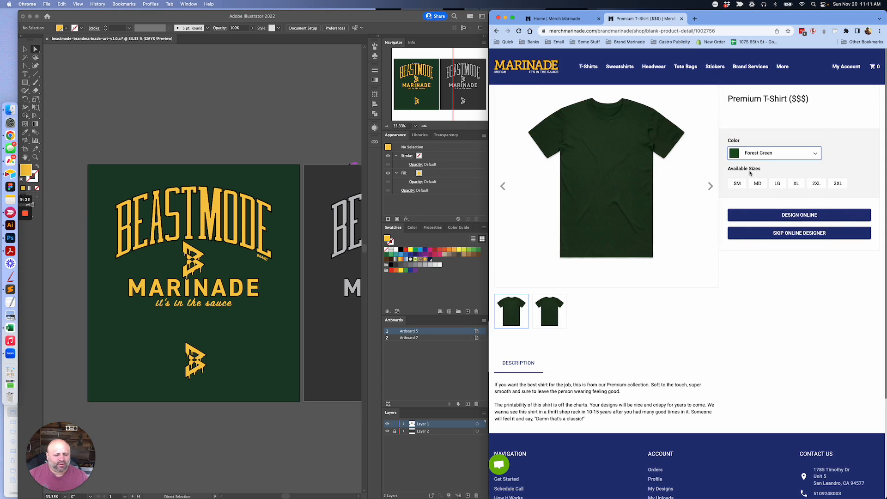
Step: Skip the online designer, name the design BeastMode Brand Marinade (Test01) and select Front as a print location
mouse_move(614, 140)
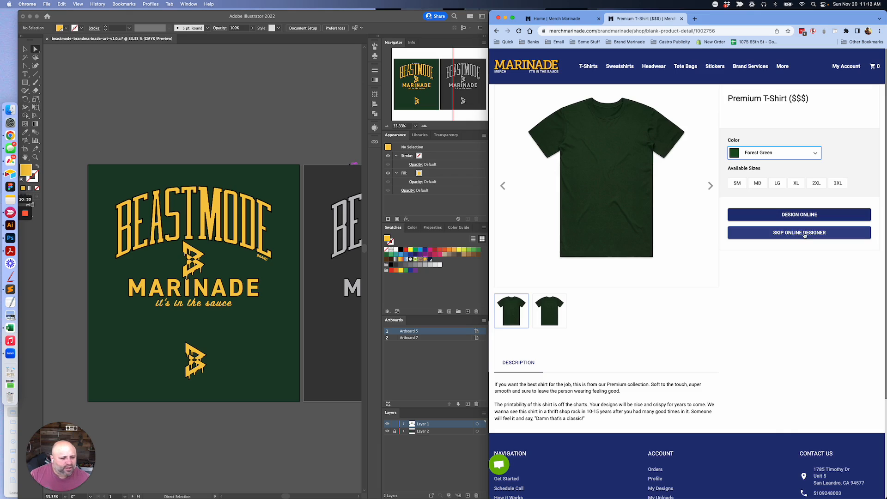
click(799, 235)
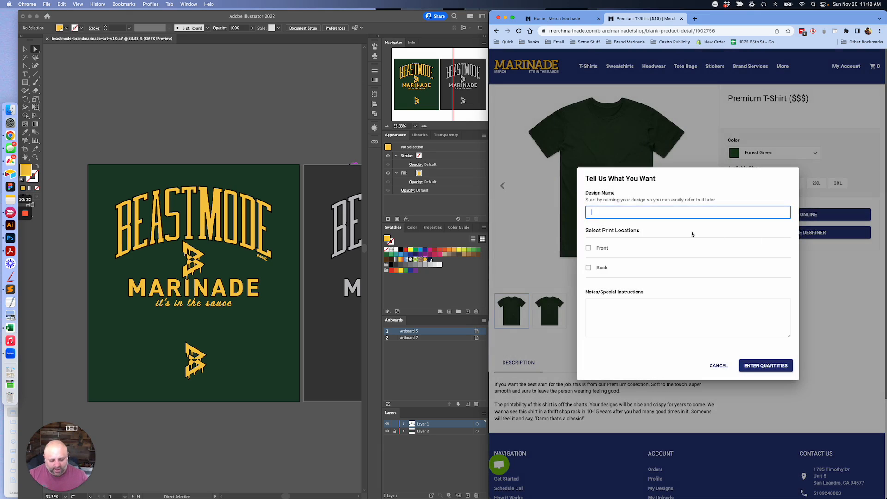
text(Bea)
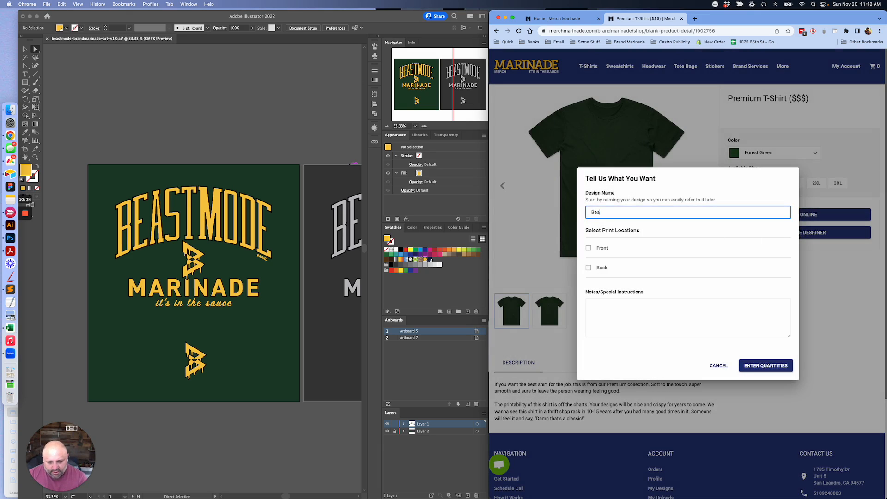
text(st)
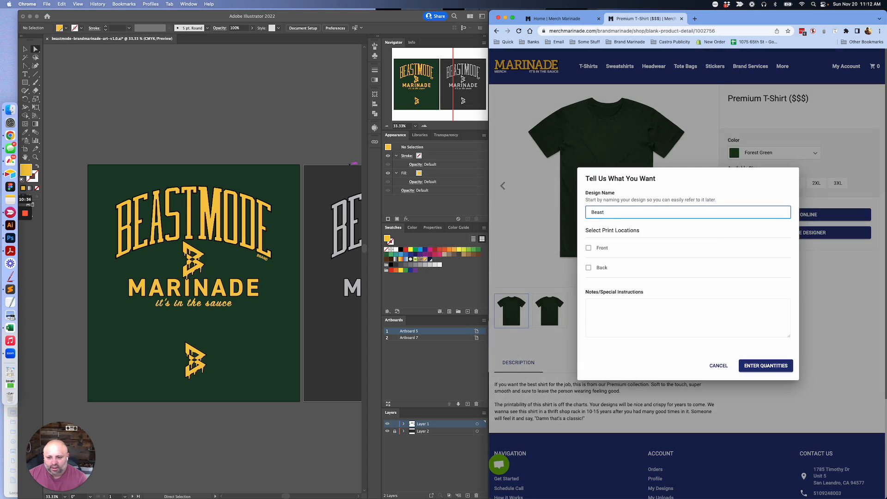
text(Mode )
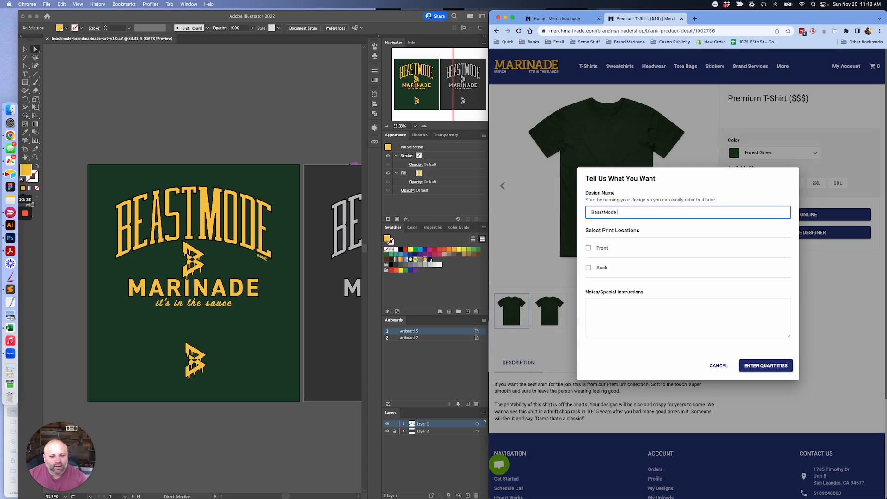
text(Brand Marinade)
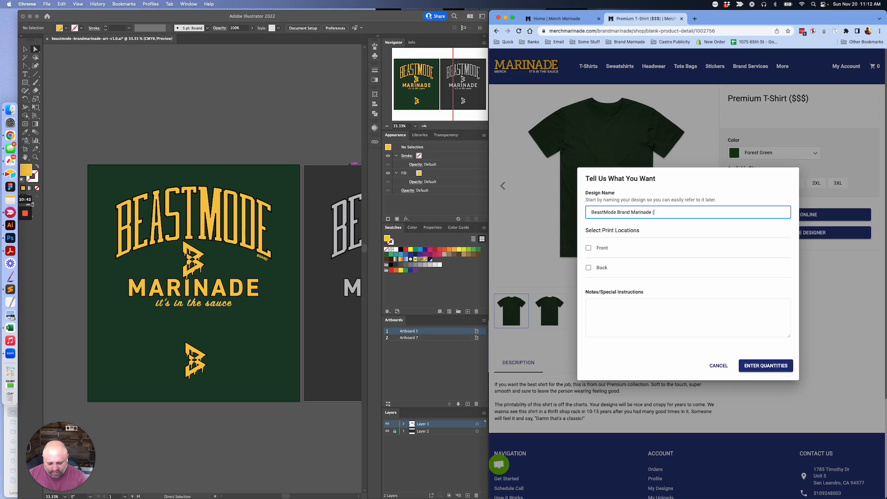
text( (Test01)
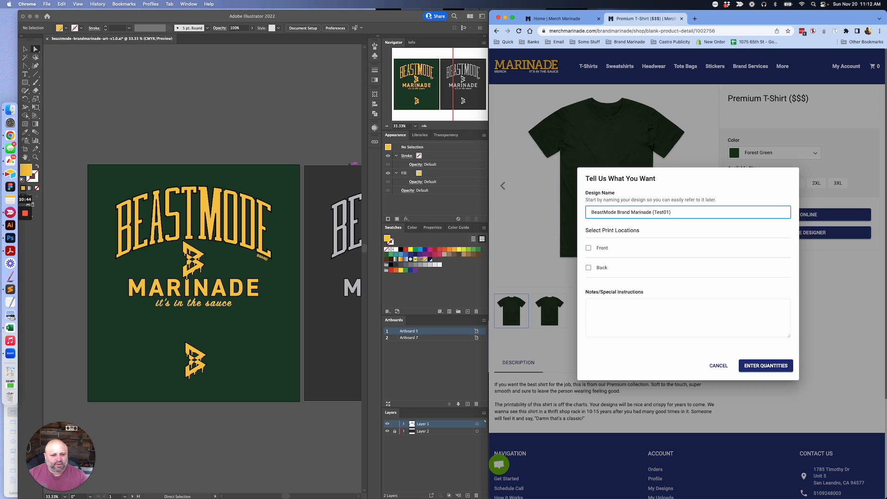
click(588, 248)
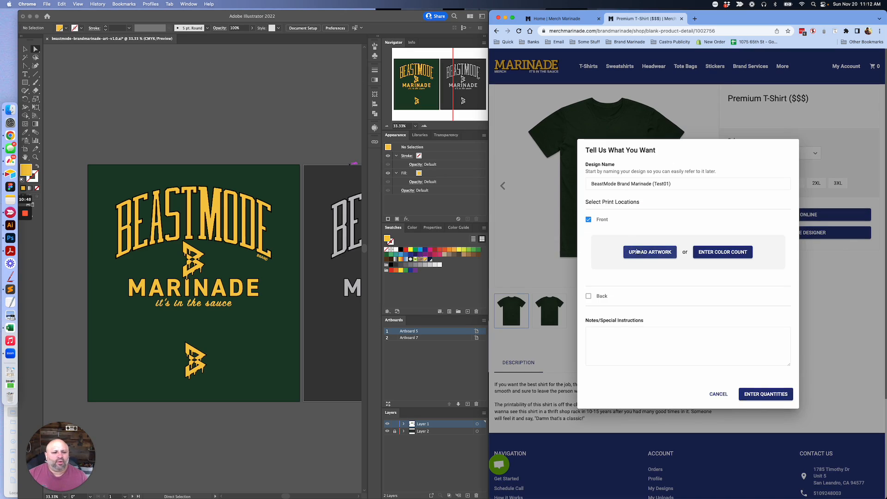
Step: Set the front print to 2 Color by color count, and add a Back print location with 2 Color as well
click(719, 253)
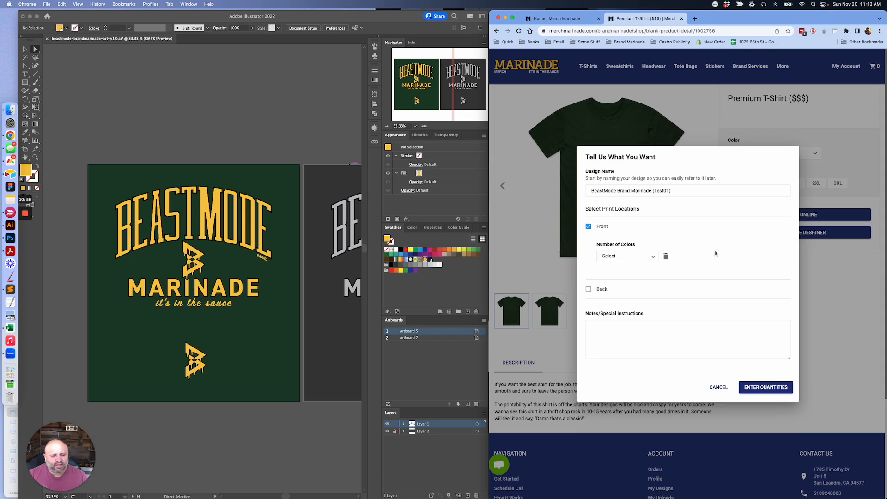
click(629, 256)
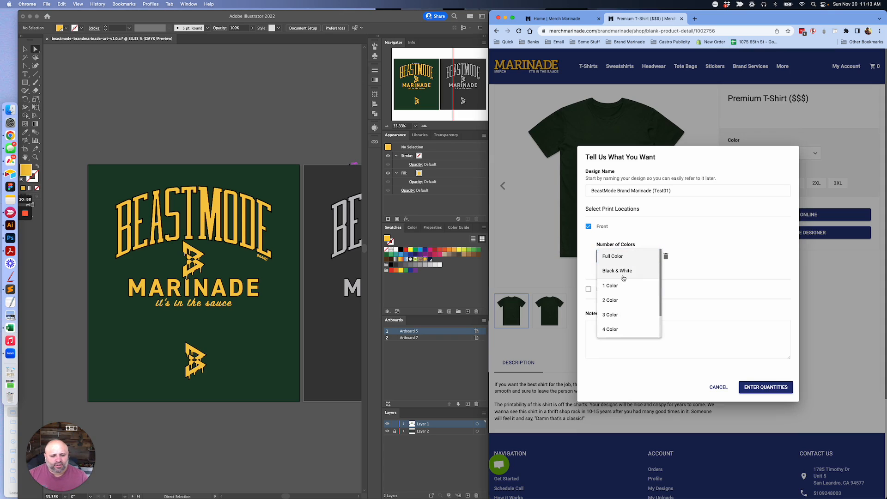
click(617, 301)
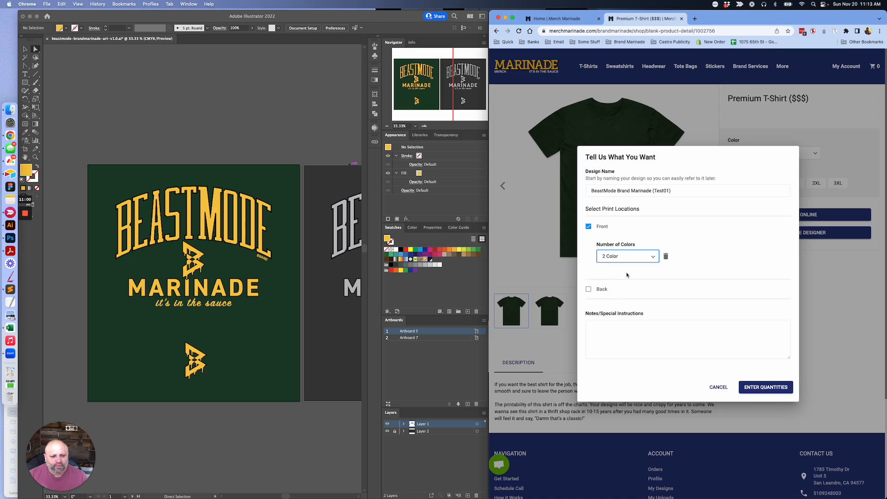
click(596, 293)
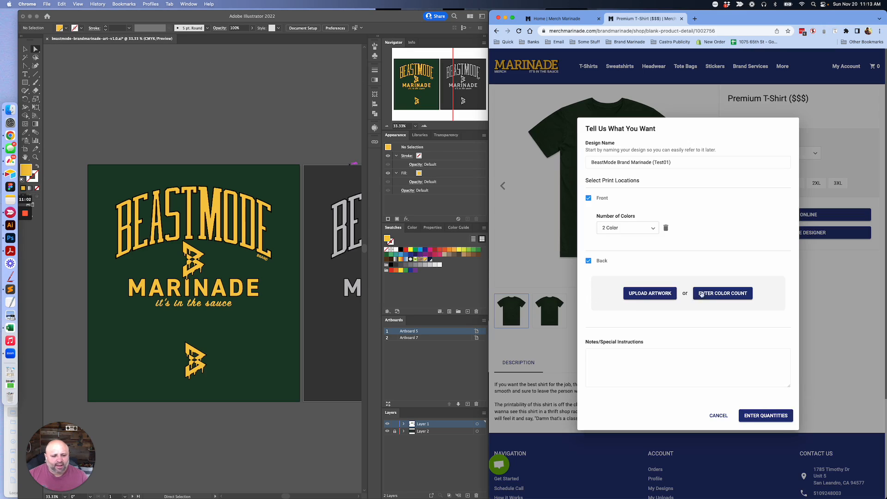
click(722, 293)
click(624, 300)
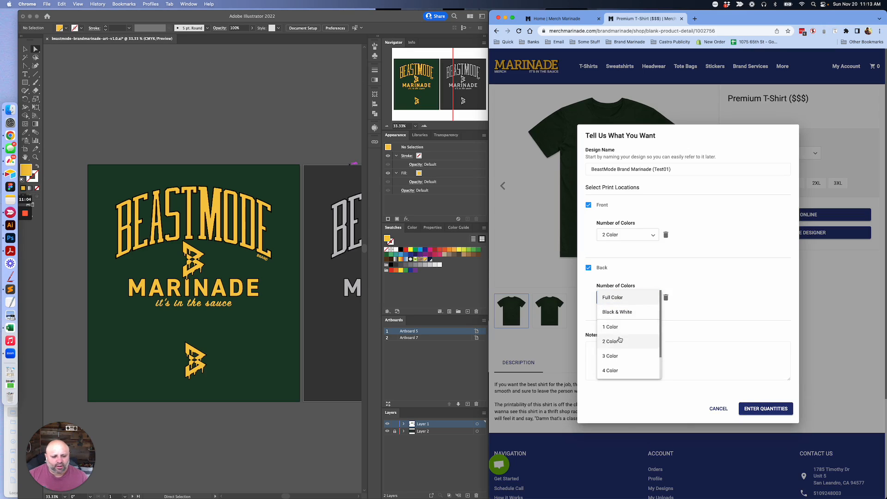
click(620, 340)
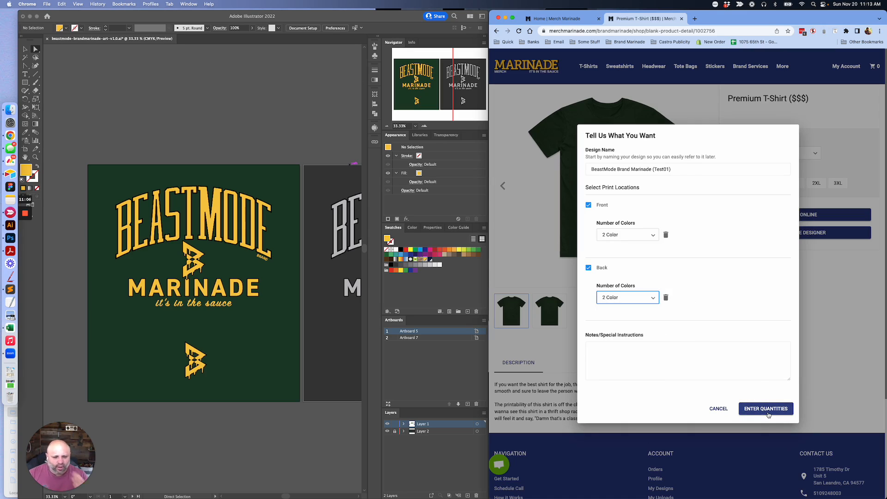
Step: Remove the color counts from both print locations and deselect Back
click(666, 298)
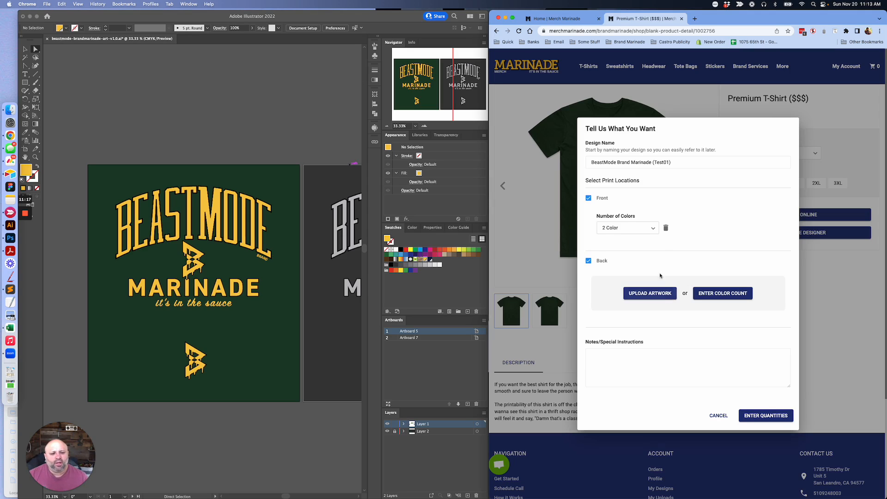
click(665, 233)
click(588, 267)
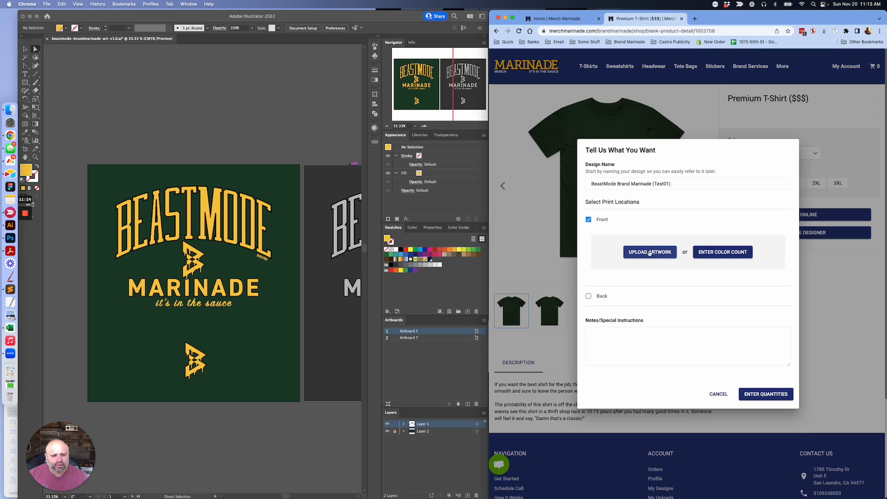
Step: Switch to Illustrator, select the large Beastmode Marinade artwork group on the green artboard and copy it
click(258, 146)
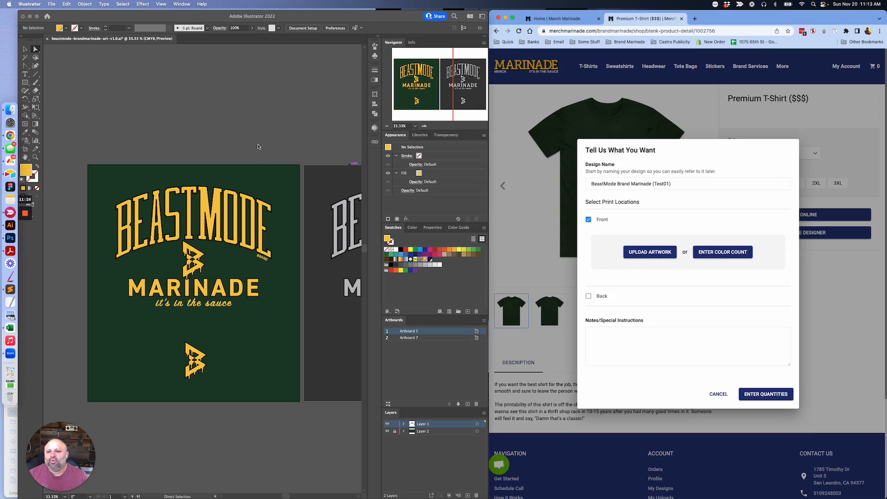
scroll(246, 174, down, 1)
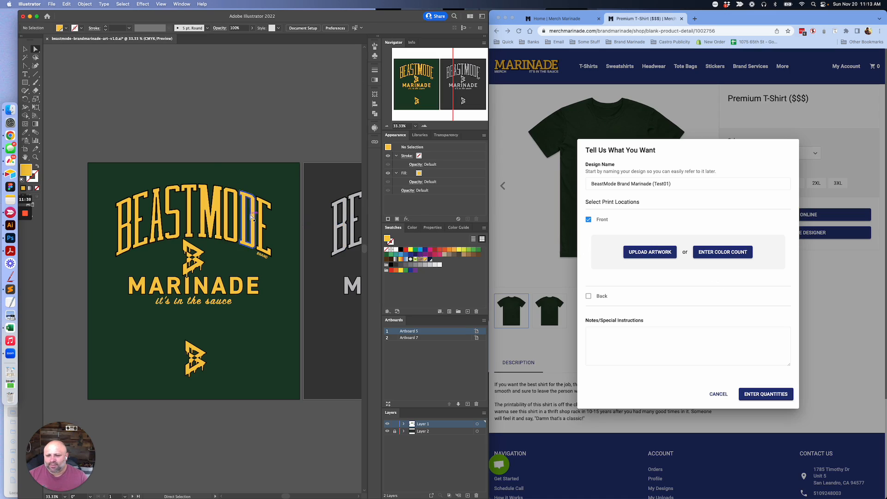
click(251, 213)
key(c)
key(v)
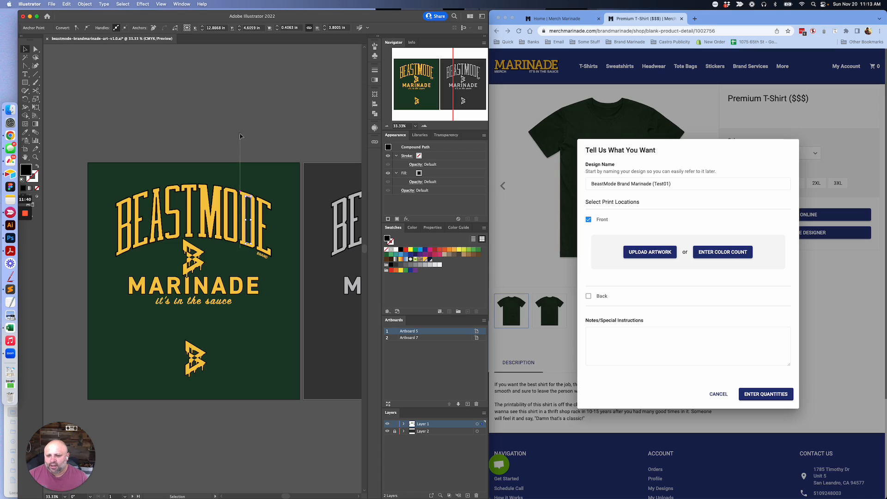
click(214, 201)
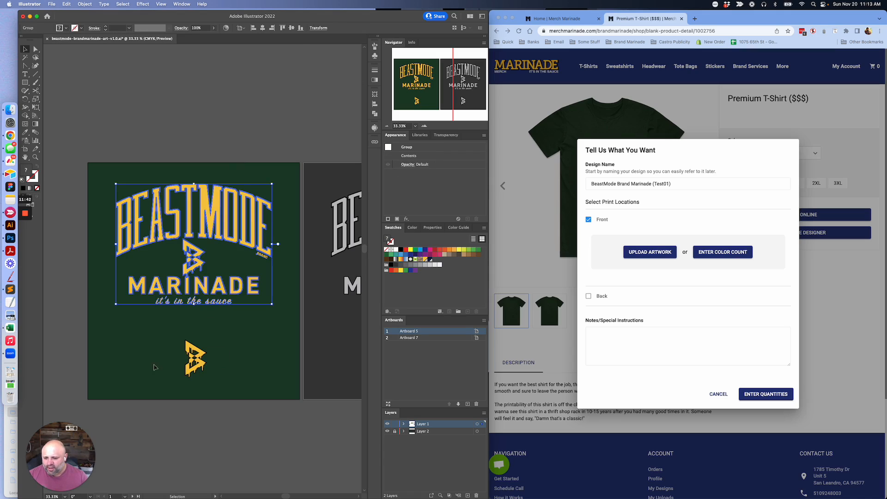
key(a)
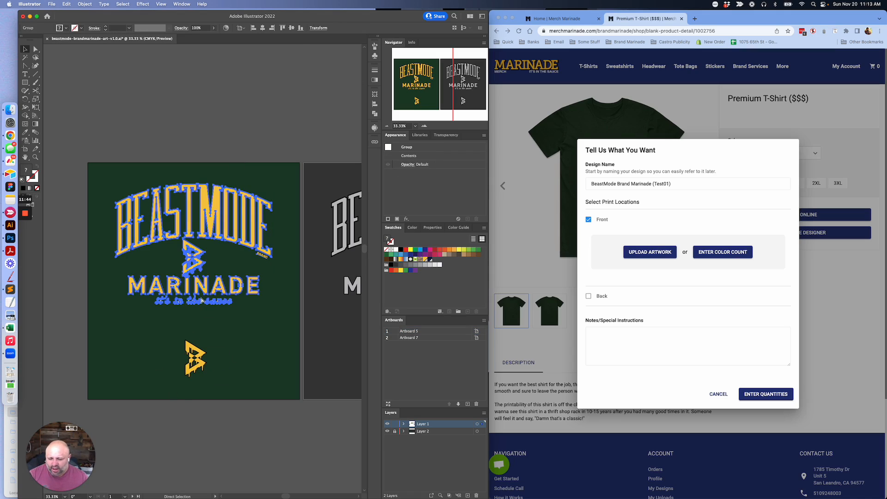
key(v)
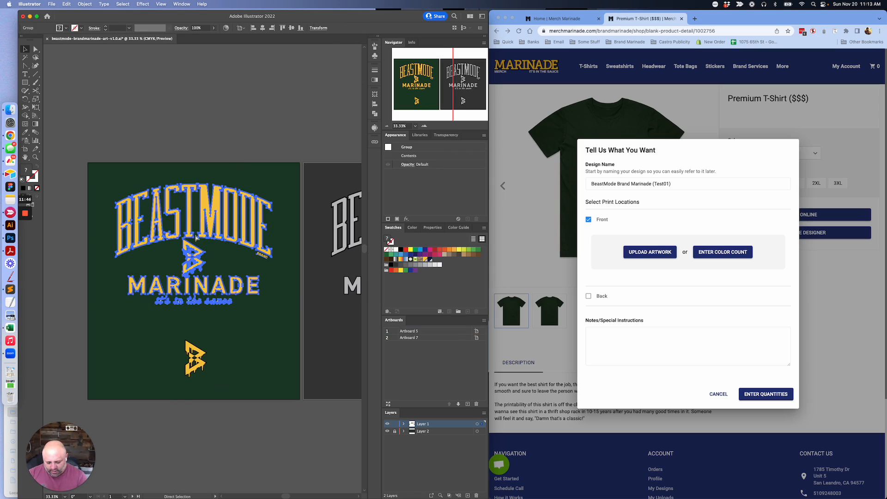
Step: Create a 17 x 19 in CMYK document with one artboard at 300 ppi and paste the copied artwork into it
key(super+n)
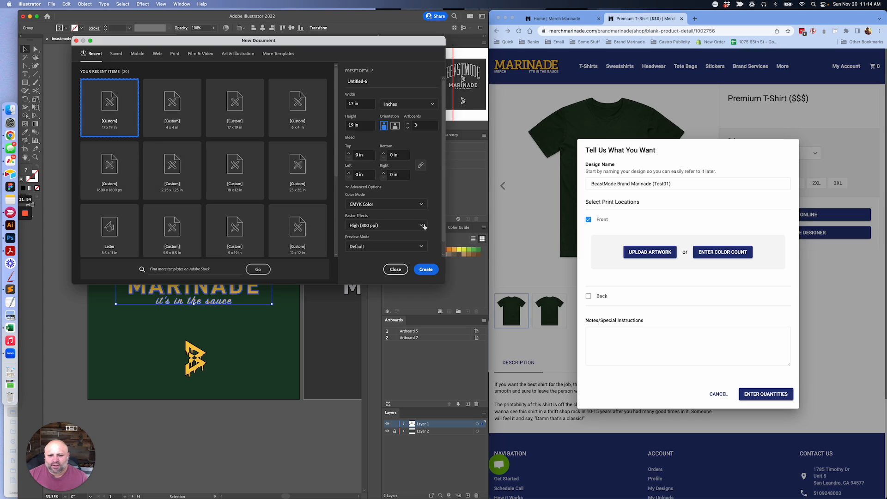
click(407, 128)
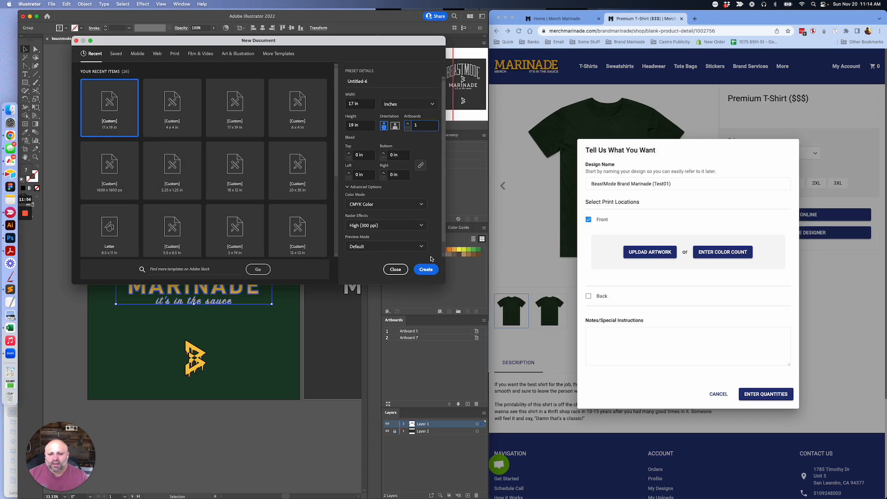
click(425, 269)
key(super)
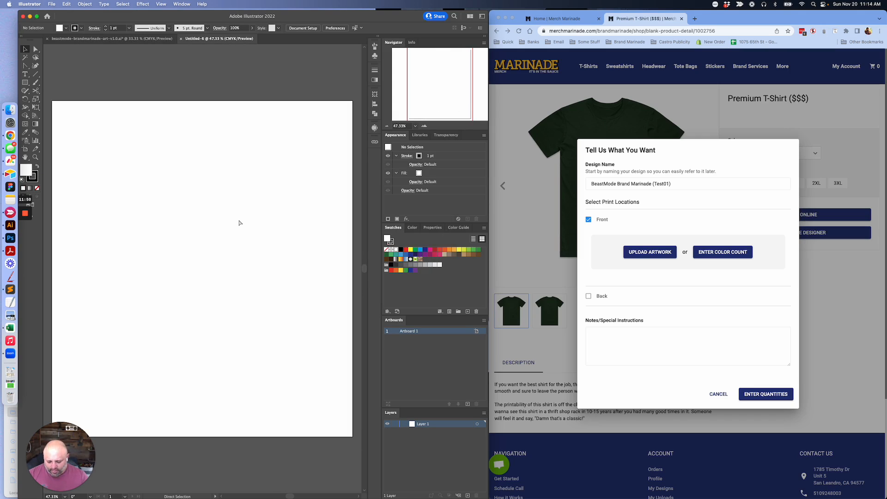
key(super+v)
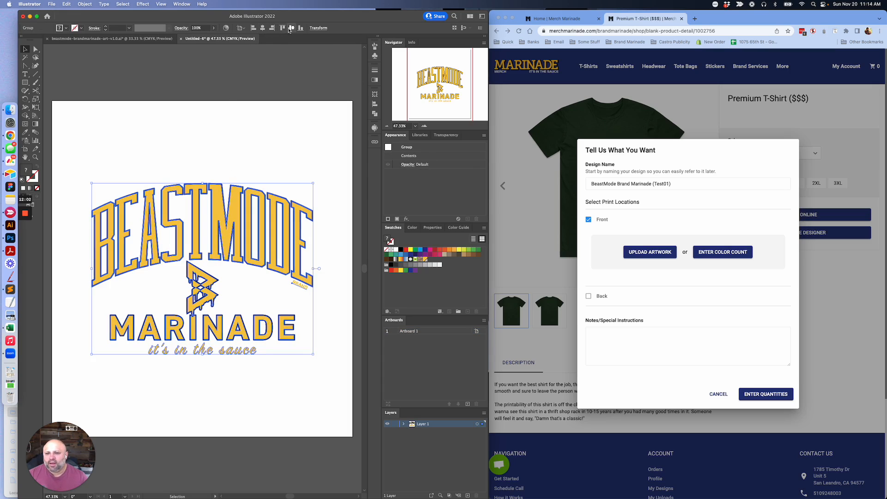
Step: Select the pasted artwork group and check its width in the transform values
click(240, 122)
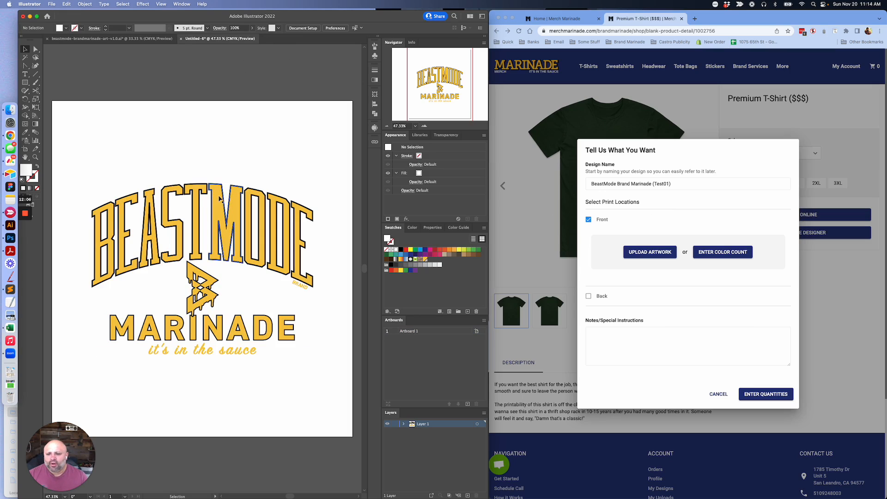
click(221, 217)
click(312, 28)
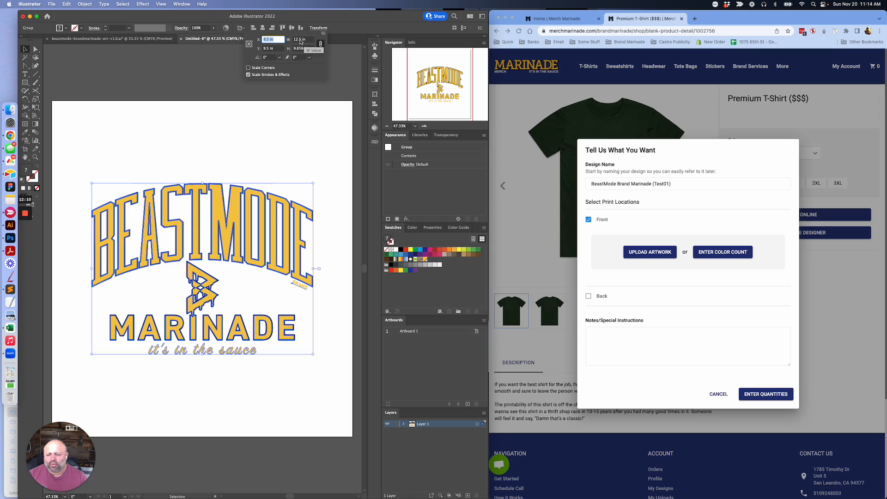
Step: Resize the artboard with the Fit to Selected Art preset, and check the artwork group's transform values
click(244, 116)
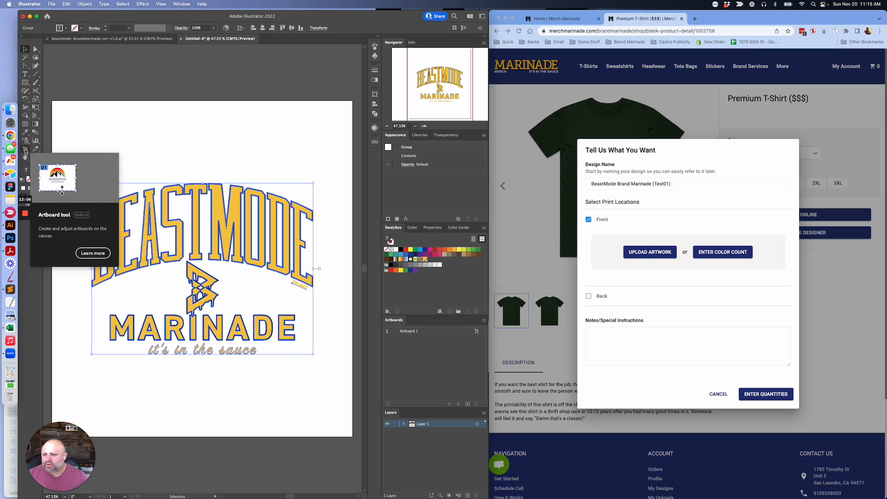
double_click(25, 151)
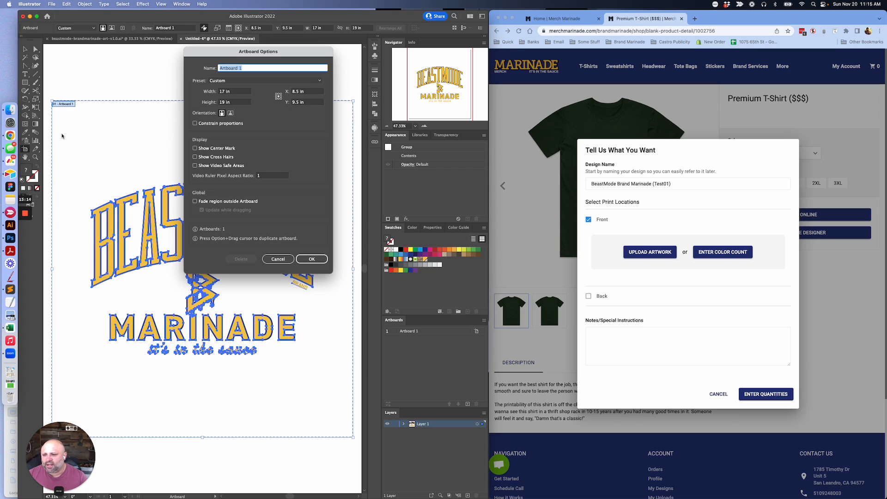
click(224, 81)
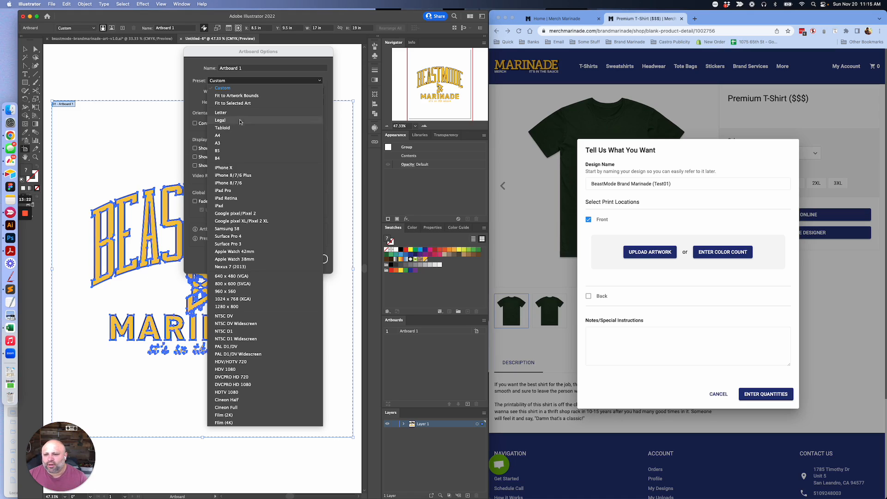
click(236, 103)
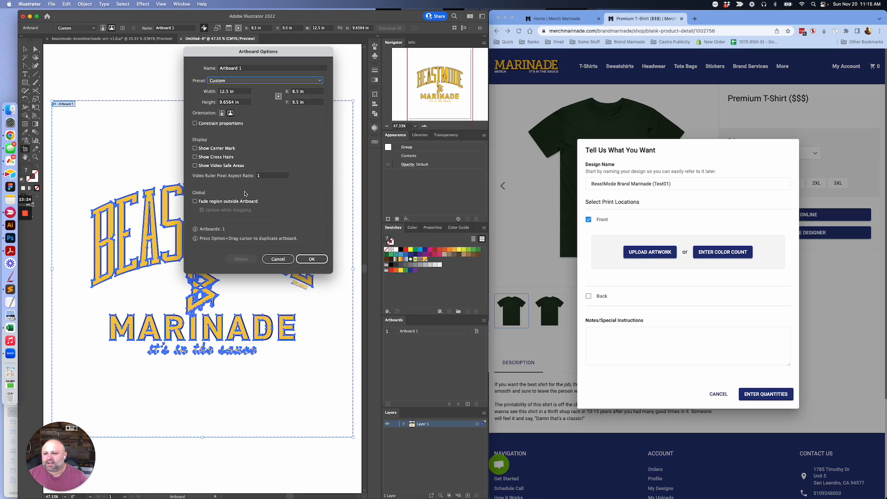
click(311, 258)
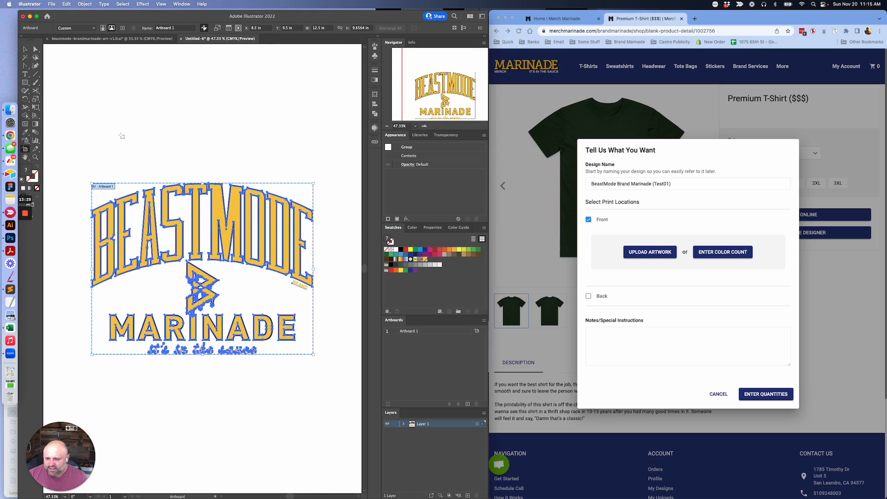
key(Escape)
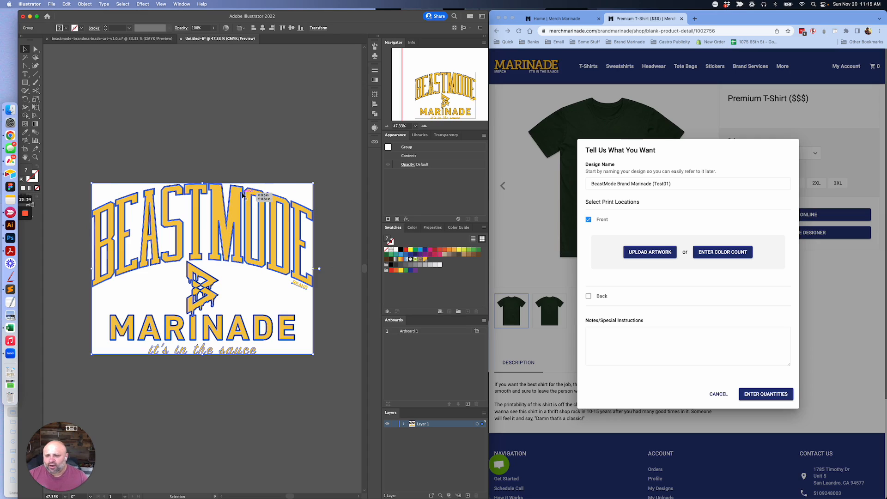
click(318, 28)
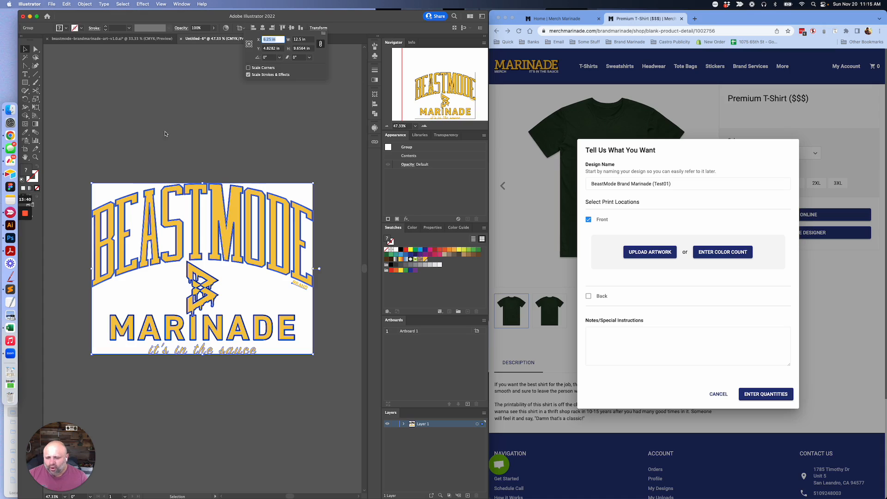
click(170, 157)
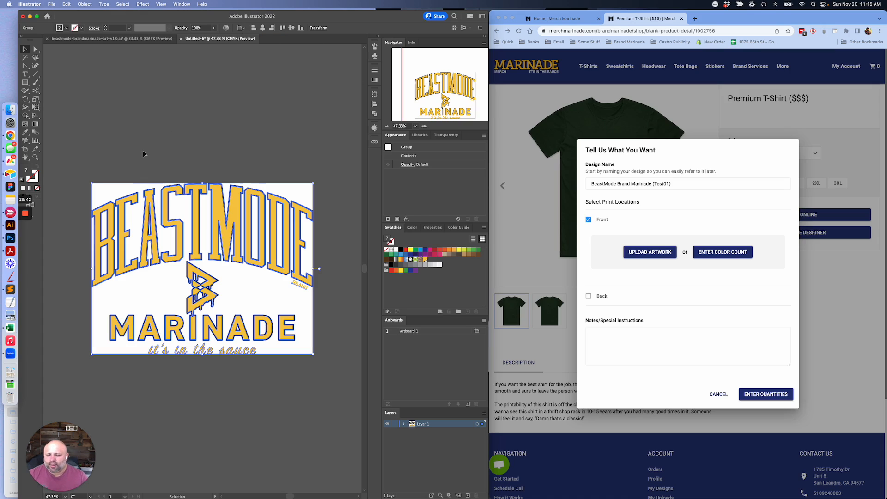
Step: Save the document in Adobe Illustrator format over the existing beastmode-brandmarinade-mtee-forest-front-art-v1.1.ai in the BeastMode Brand Marinade folder
key(a)
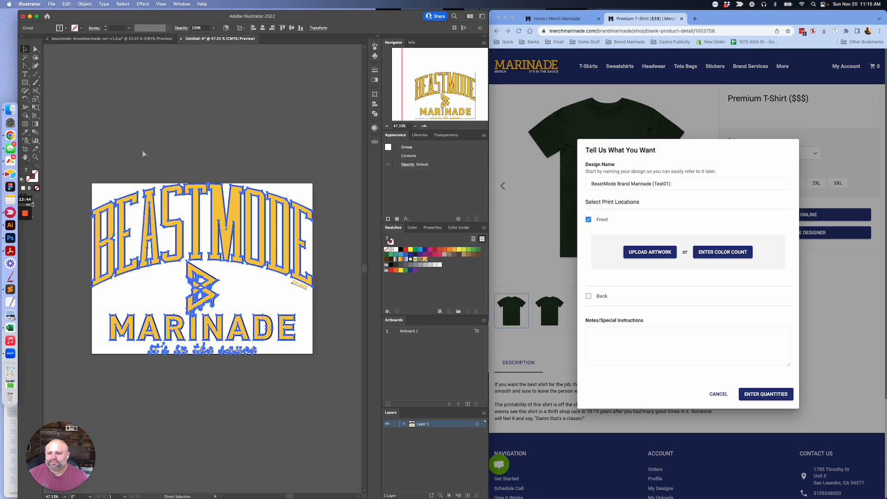
key(super+shift+s)
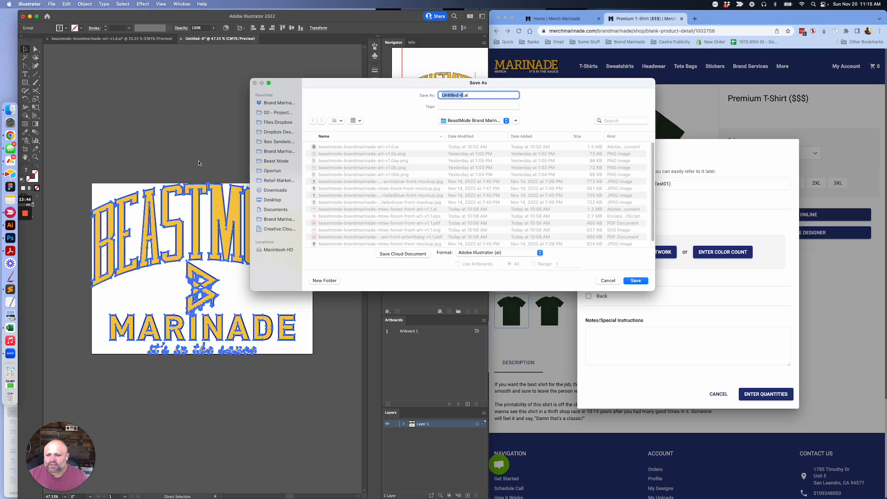
scroll(463, 174, down, 1)
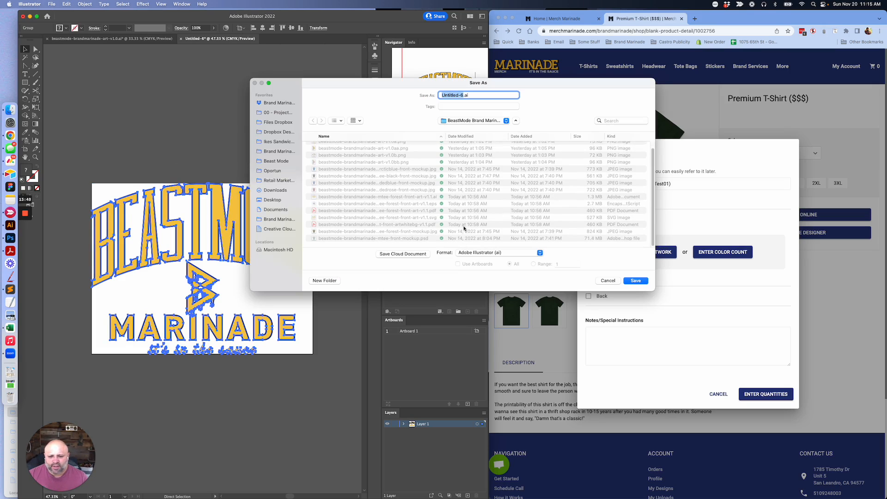
drag(444, 136, 504, 136)
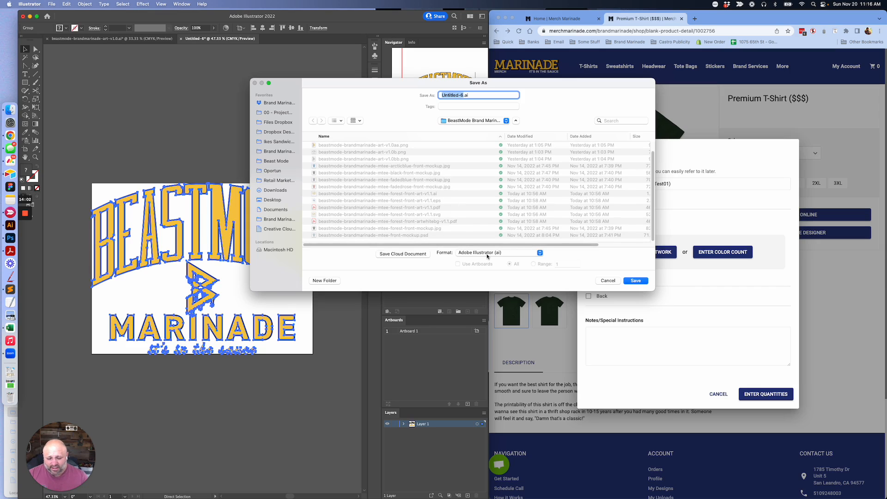
scroll(440, 199, right, 1)
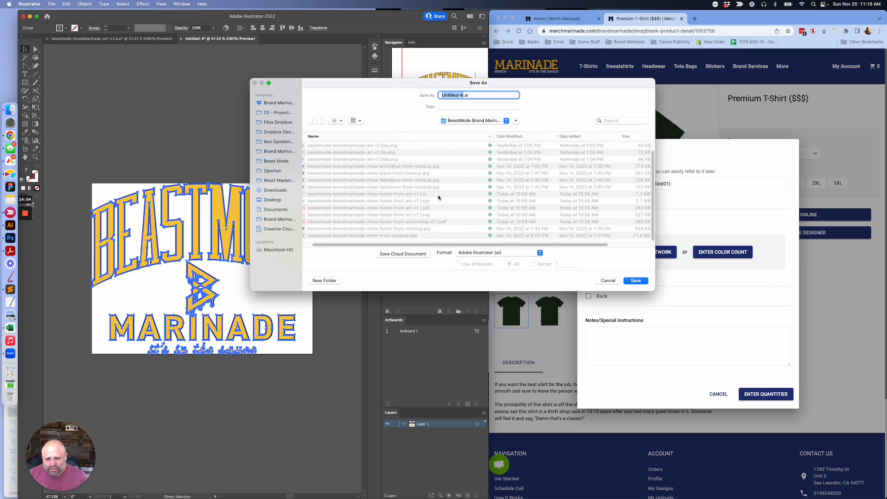
click(434, 197)
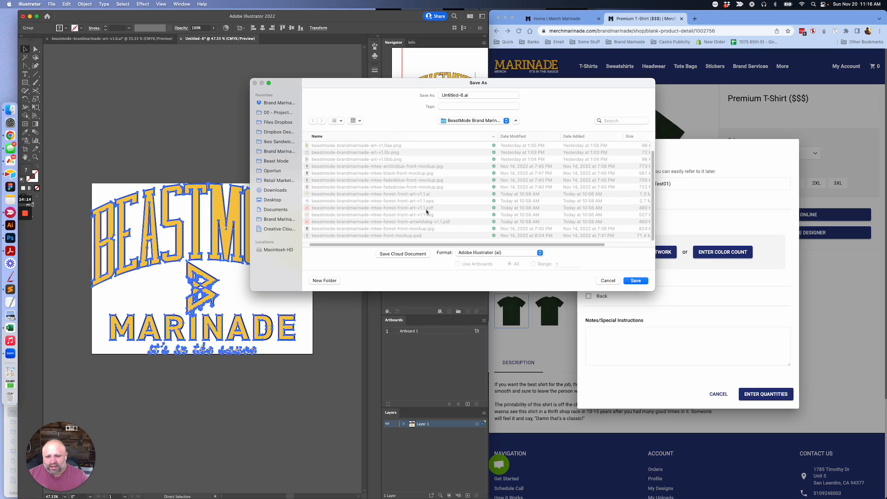
scroll(429, 212, left, 1)
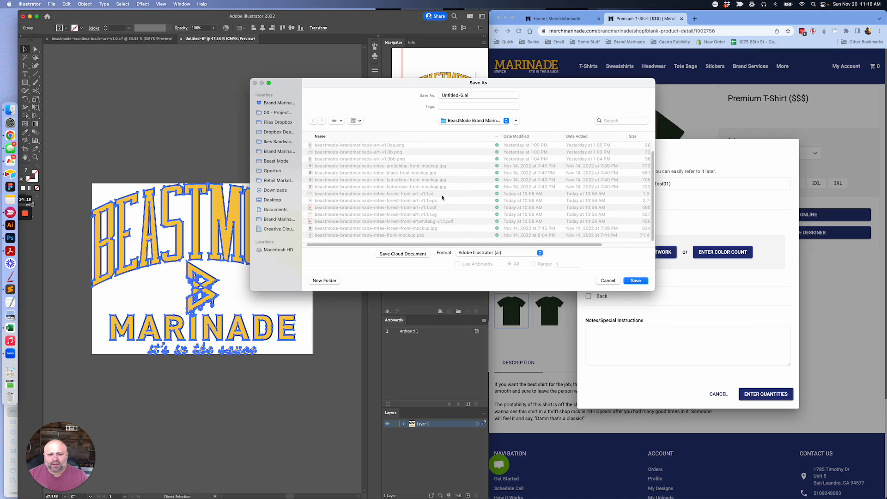
click(419, 194)
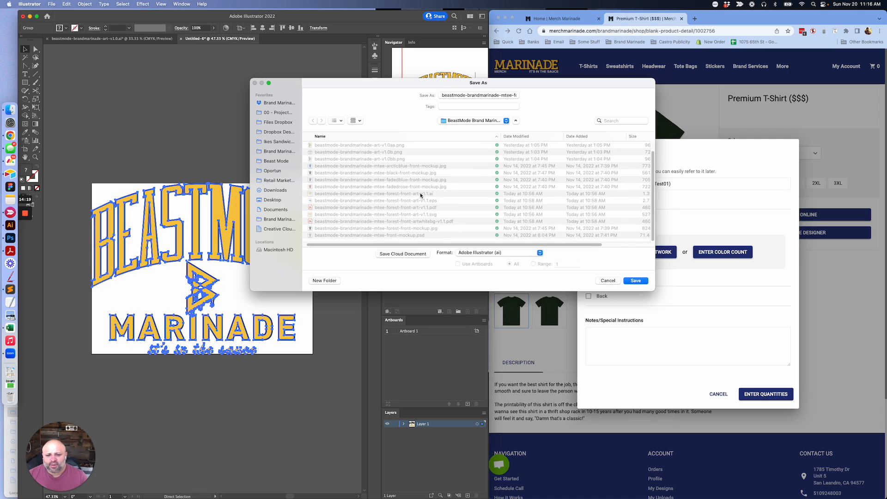
click(633, 281)
click(474, 227)
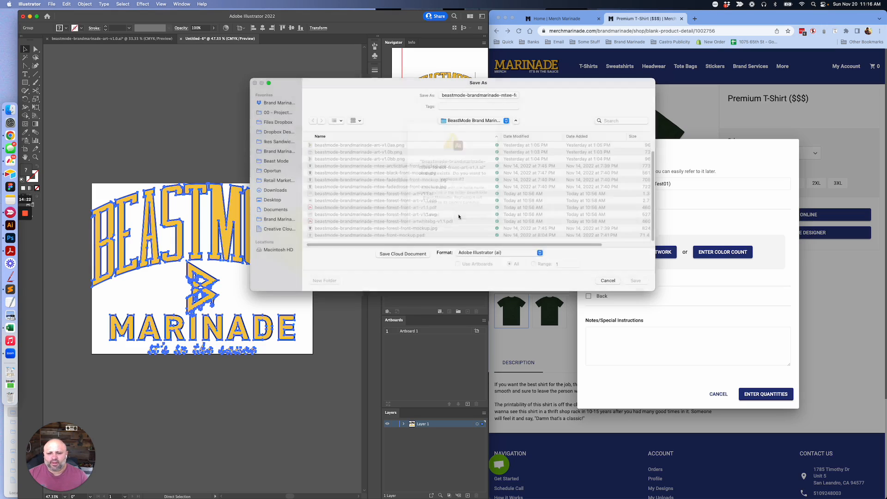
key(Return)
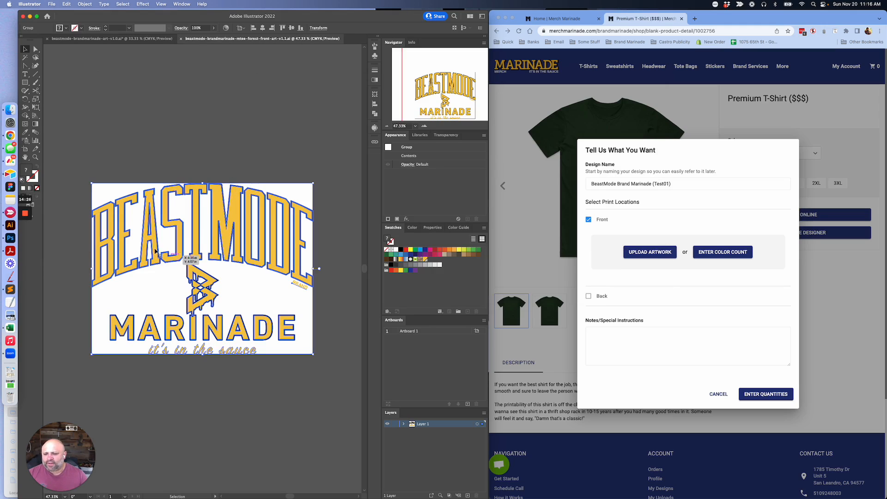
Step: In beastmode-brandmarinade-art-v1.0.ai, set the height of the small gold B logo on the green artboard to 3.25 in
click(95, 39)
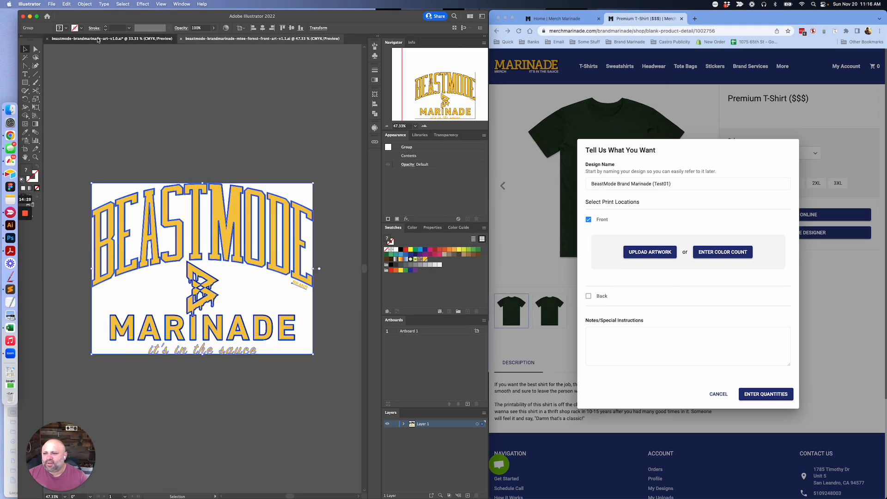
click(190, 347)
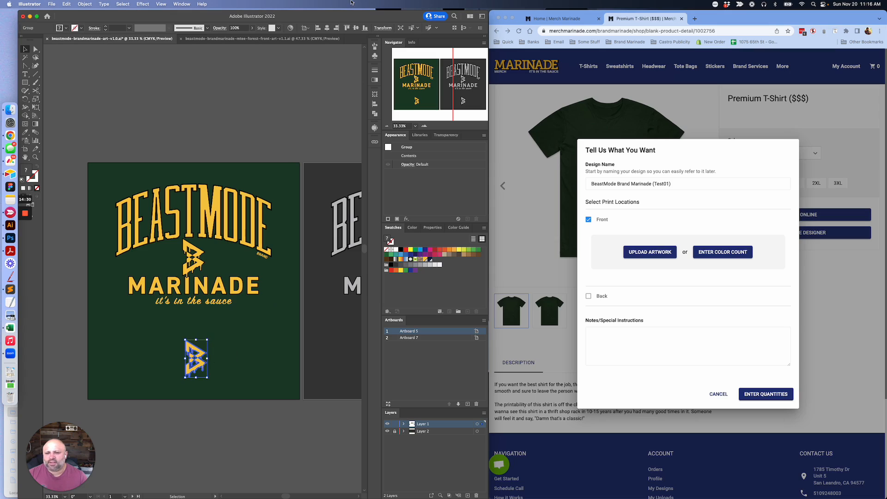
click(383, 27)
click(365, 48)
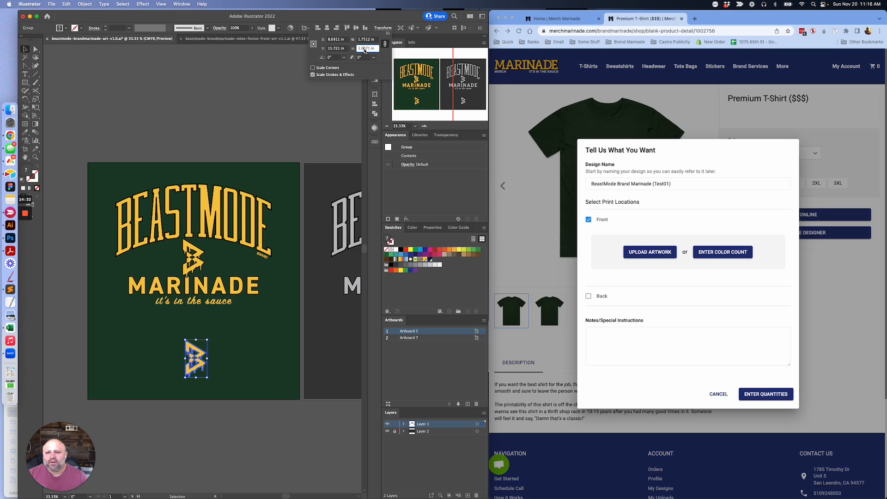
text(3.2)
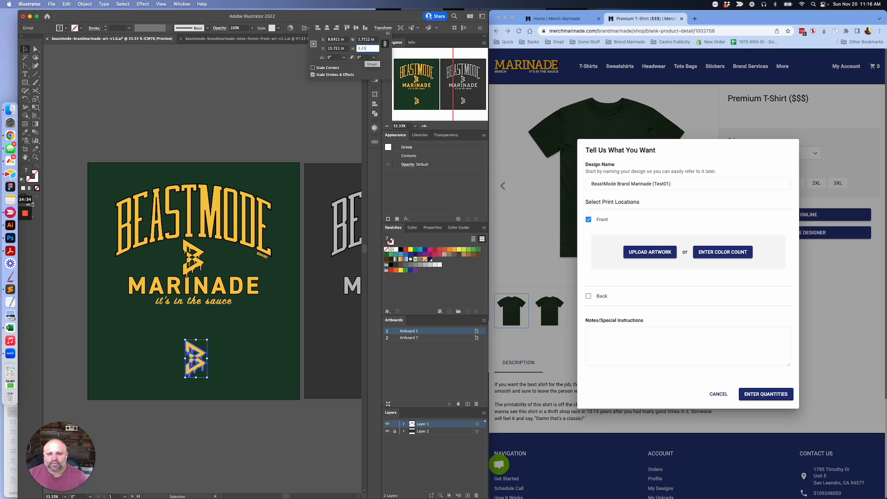
text(5)
key(Return)
Step: Check the size of the large grey Beastmode Marinade group on the dark artboard in its transform values
scroll(311, 270, right, 5)
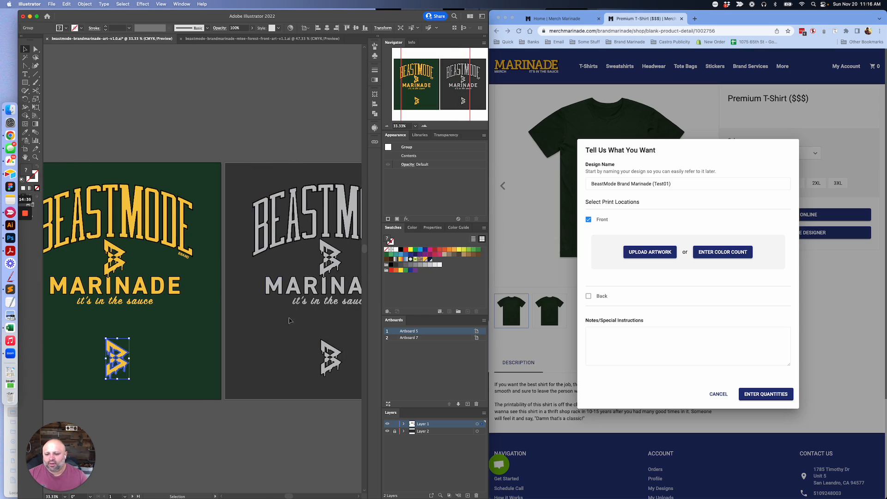
click(311, 270)
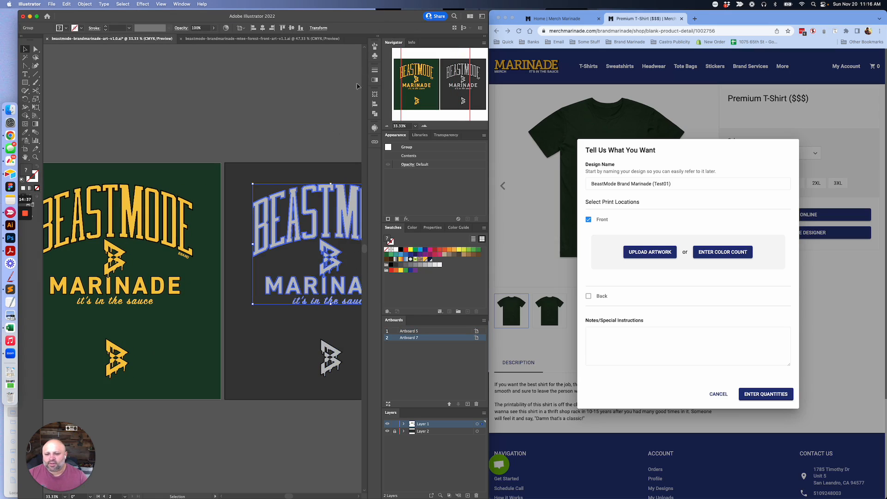
click(319, 28)
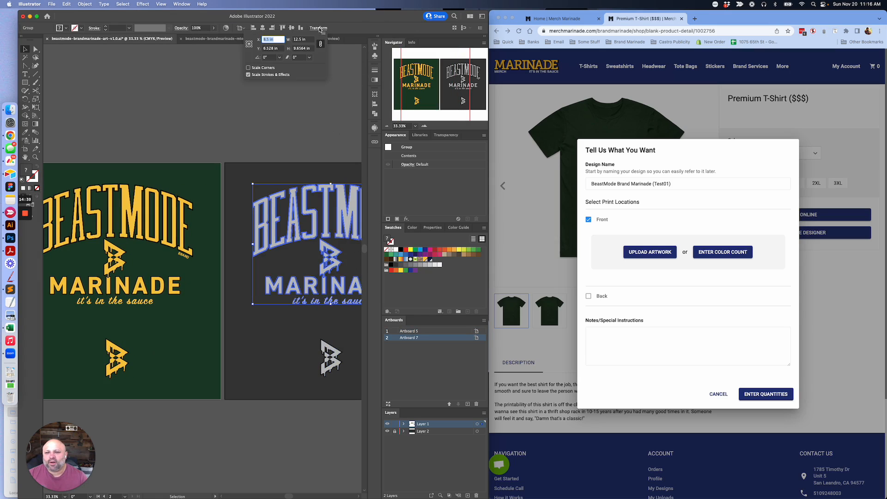
Step: Set the small grey B logo's height on the dark artboard to match the gold logo's 3.25 in, and deselect it
click(326, 372)
click(328, 365)
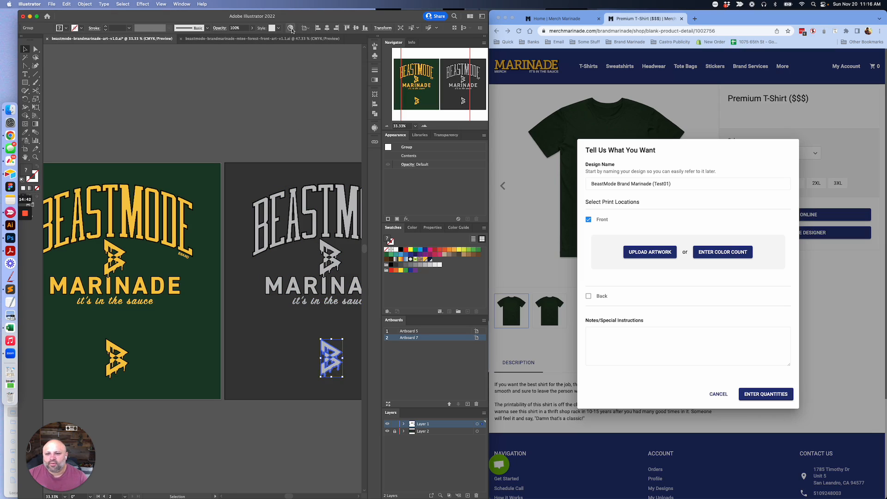
click(383, 28)
click(366, 40)
click(364, 48)
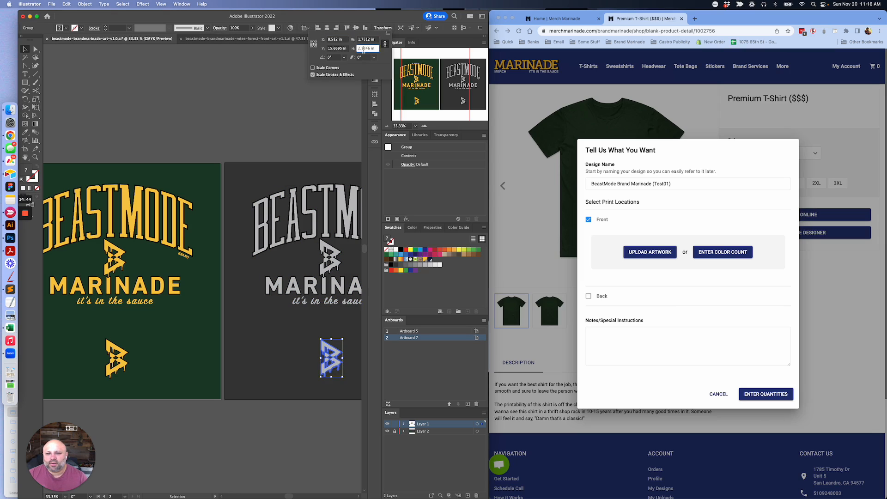
triple_click(364, 49)
text(3.2)
key(Return)
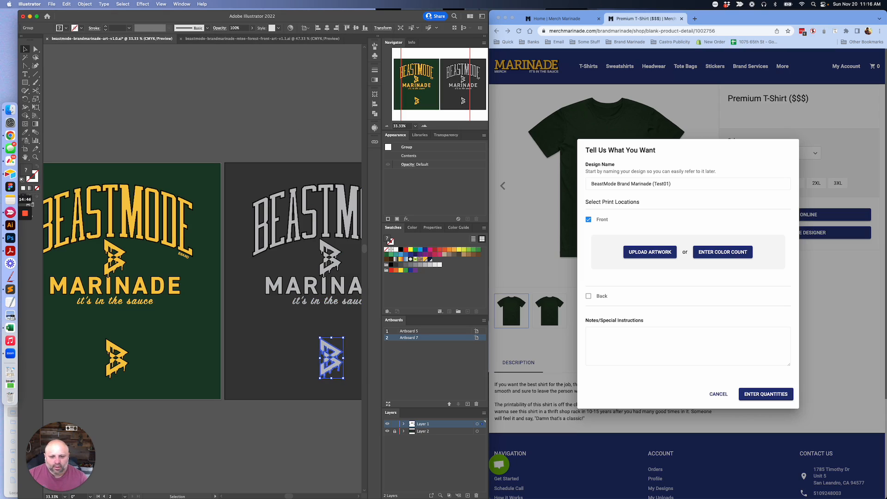
click(257, 105)
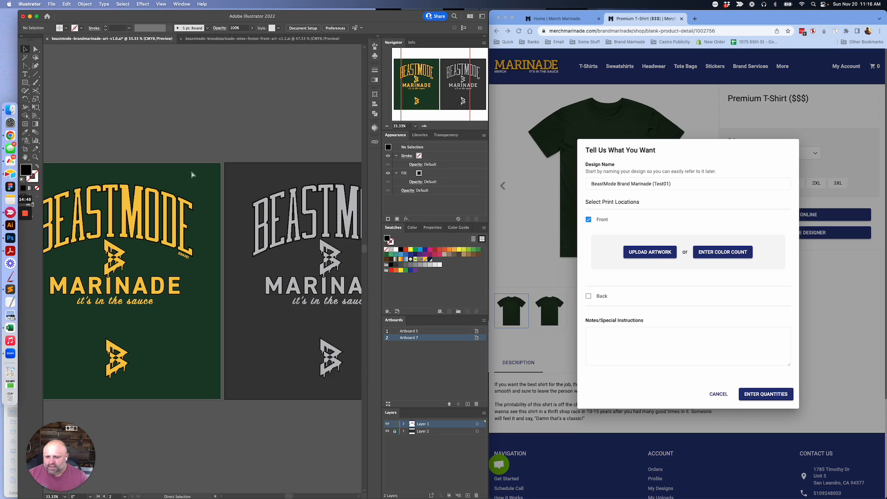
Step: Copy the small gold B logo from the green artboard into a new 17 x 19 in CMYK document at 300 ppi
click(116, 358)
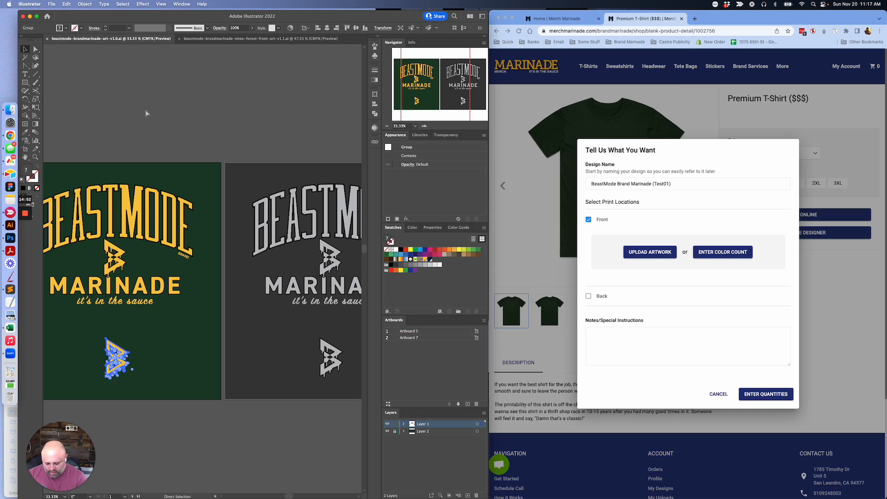
key(super+n)
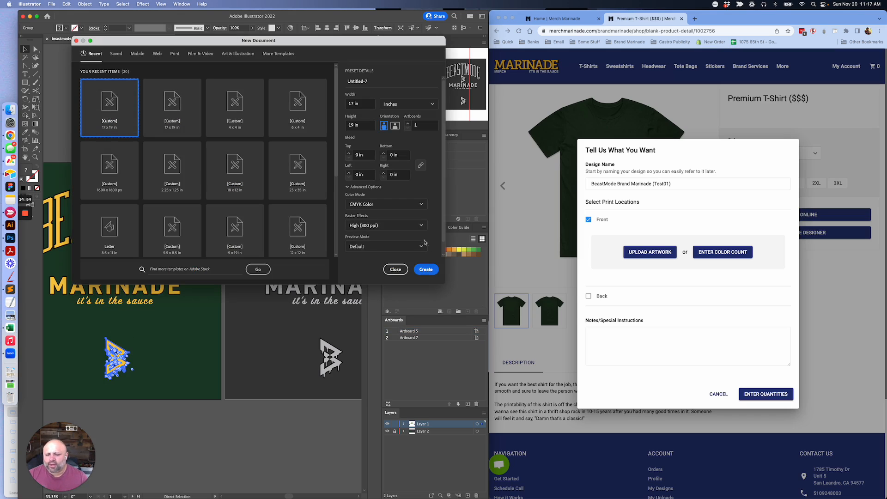
click(424, 270)
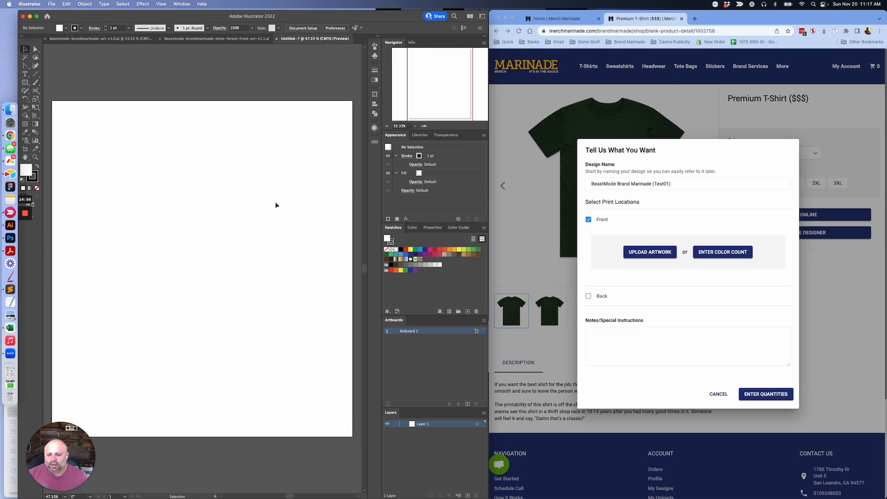
key(super+v)
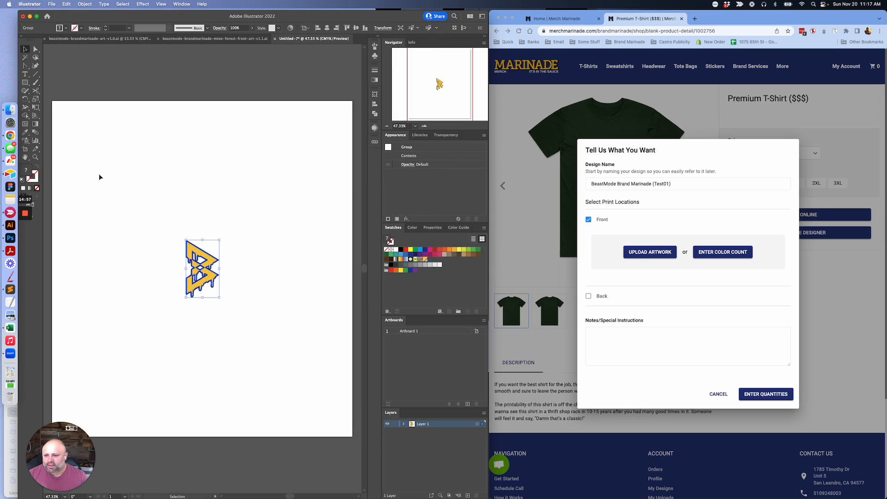
Step: Fit the new document's artboard to the selected B logo using the Fit to Selected Art preset
double_click(25, 150)
click(232, 81)
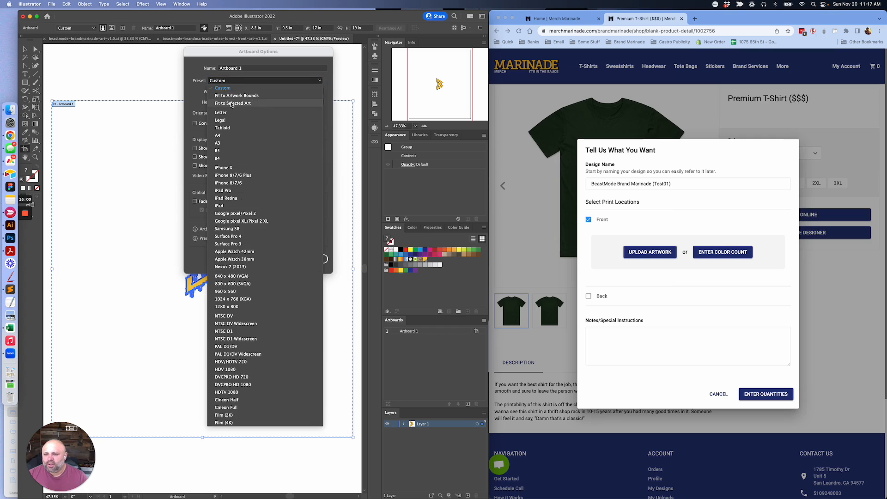
click(233, 103)
click(317, 259)
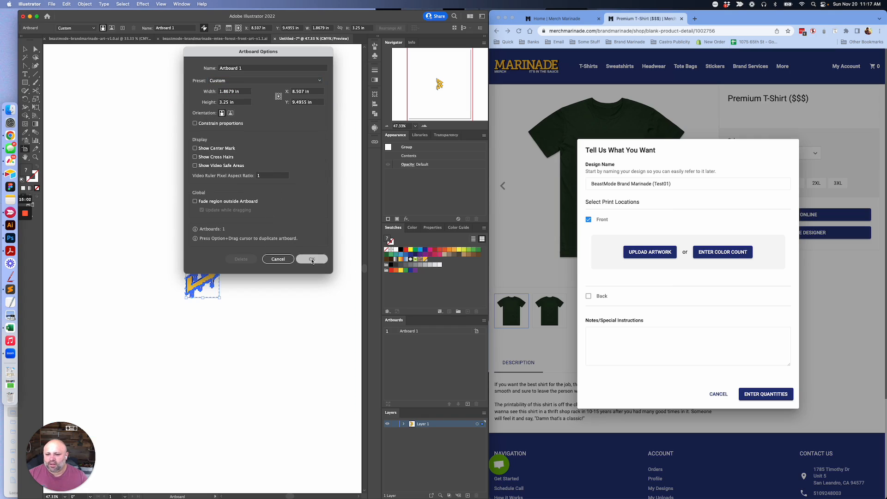
key(v)
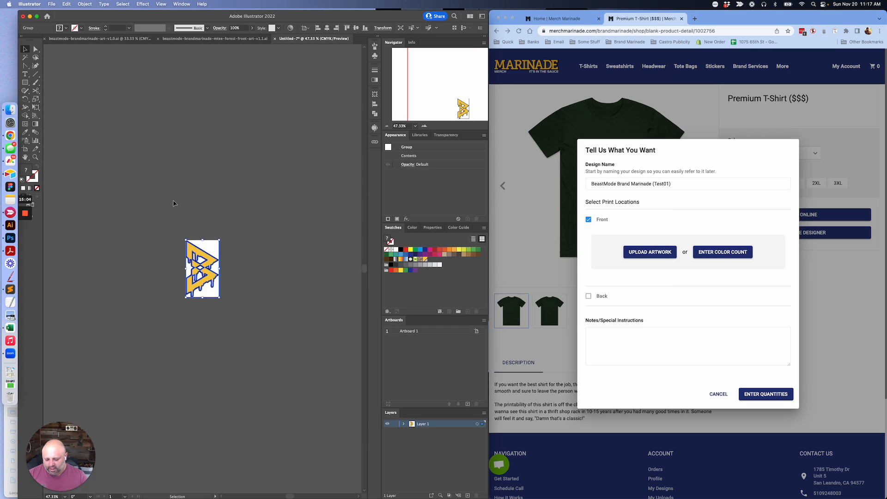
key(super+a)
key(super+shift+s)
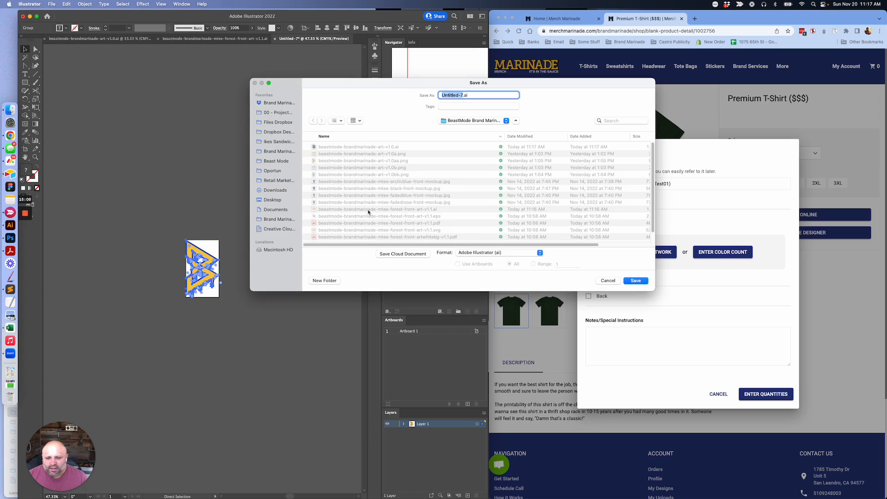
click(383, 210)
drag(493, 96, 525, 95)
double_click(498, 96)
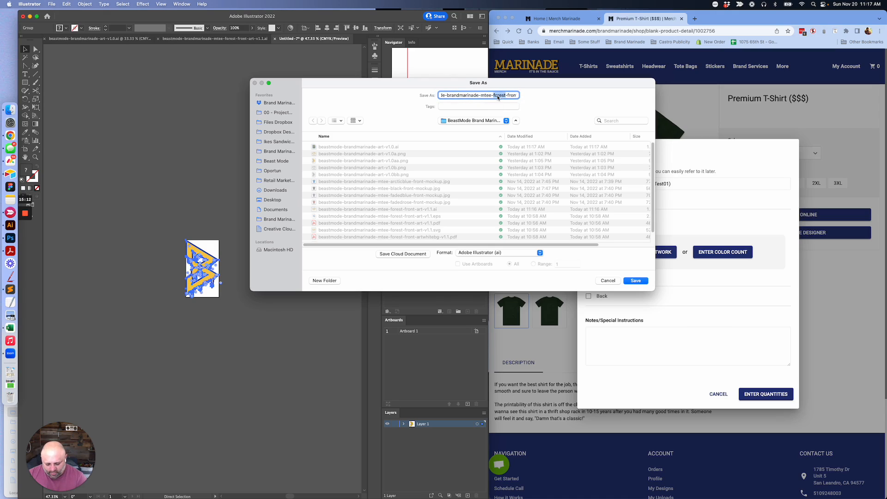
text(back)
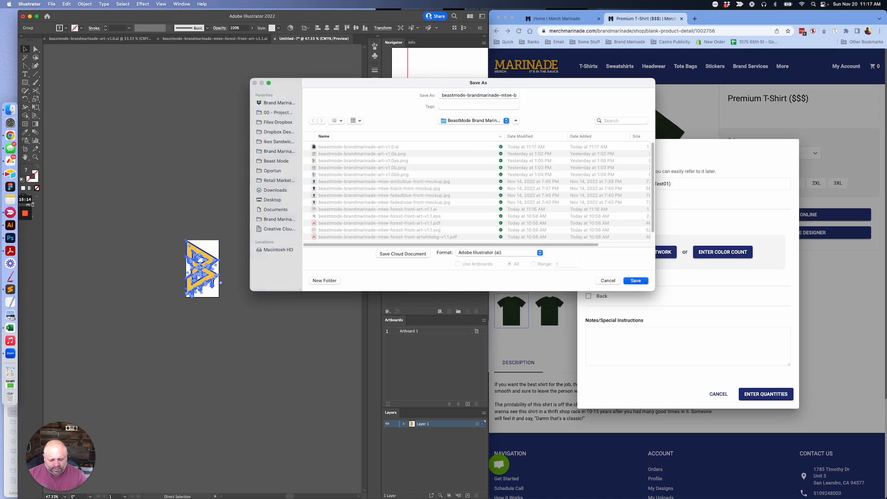
key(Return)
key(Return)
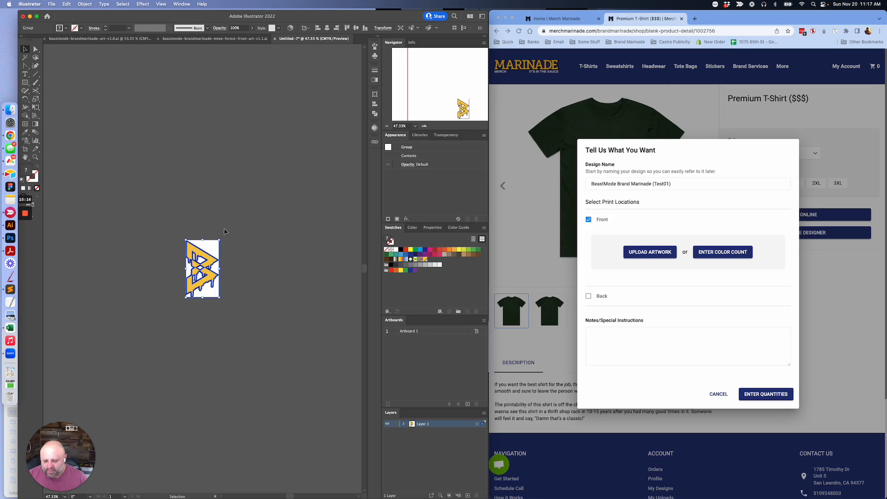
Step: Save the B logo document as beastmode-brandmarinade-mtee-forest-back-art-v1.1.ai in the BeastMode Brand Marinade folder
key(a)
key(super+shift+s)
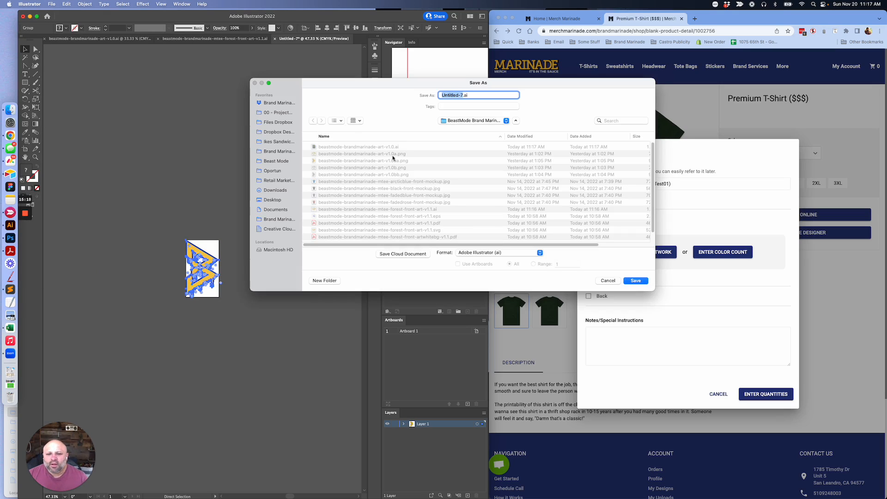
click(407, 216)
click(483, 94)
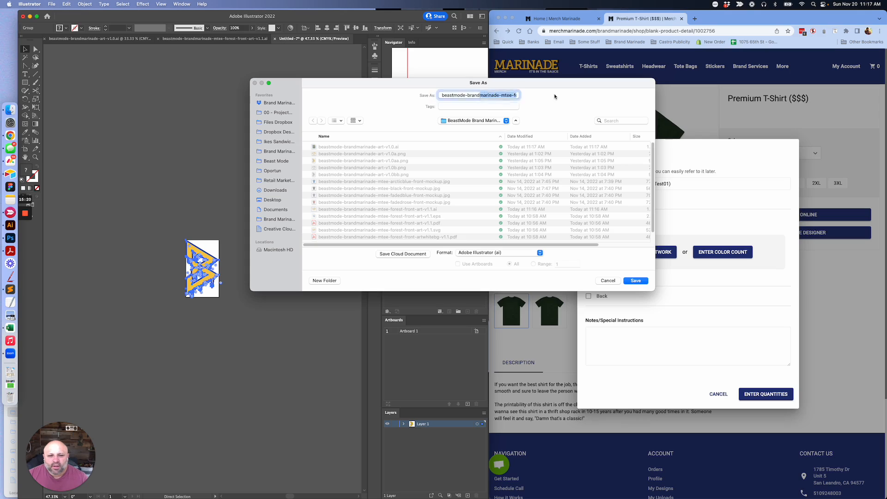
double_click(488, 96)
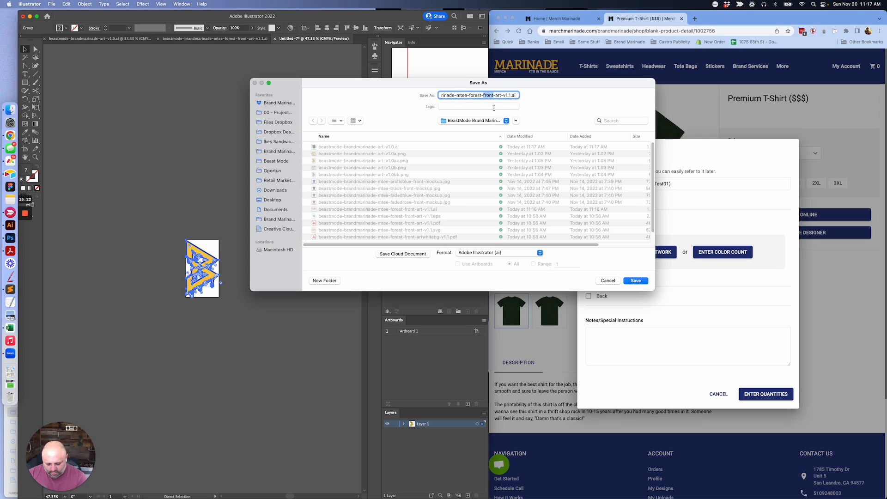
text(back)
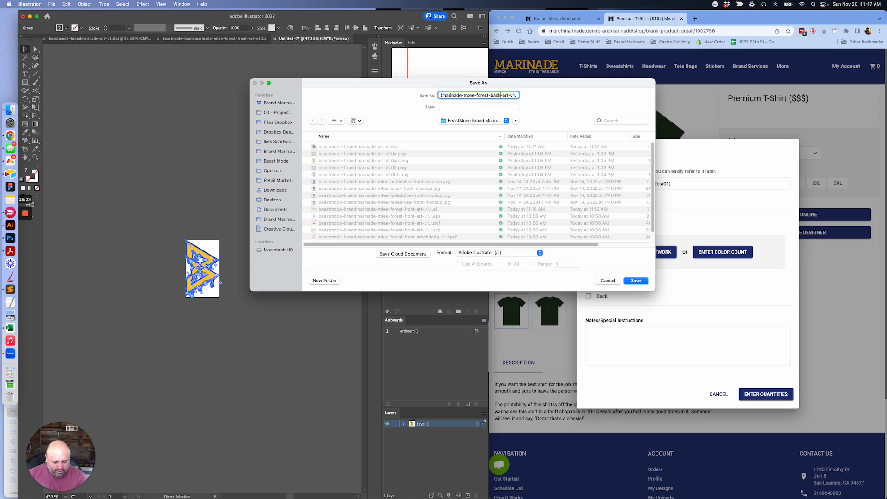
key(Return)
click(162, 253)
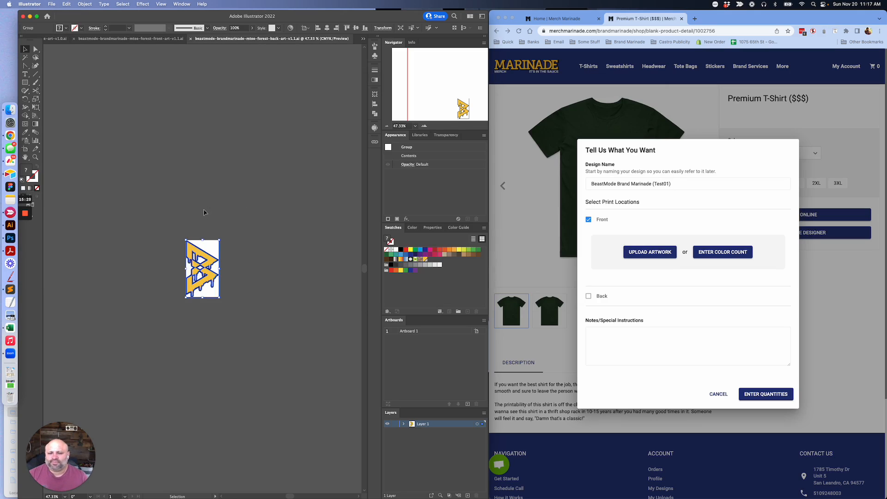
Step: Switch to the Merch Marinade page in Chrome and try uploading beastmode-brandmarinade-mtee-forest-front-art-v1.1.ai as the Front Center artwork
click(598, 153)
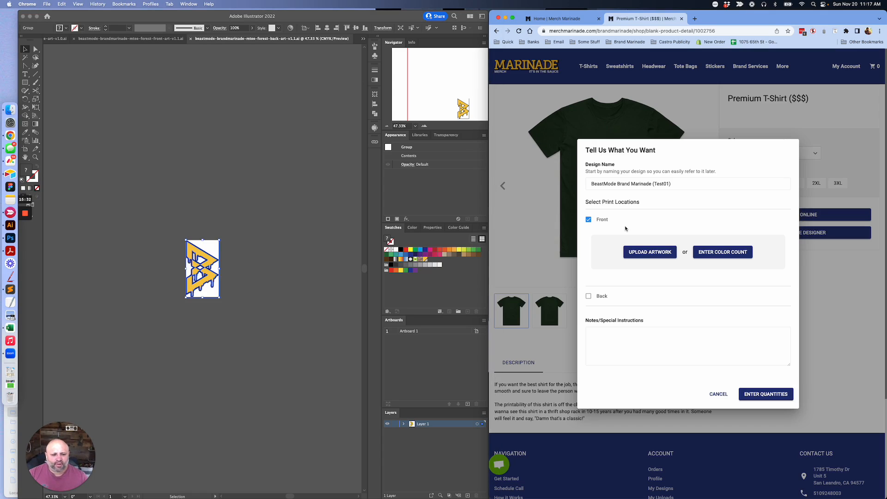
click(647, 253)
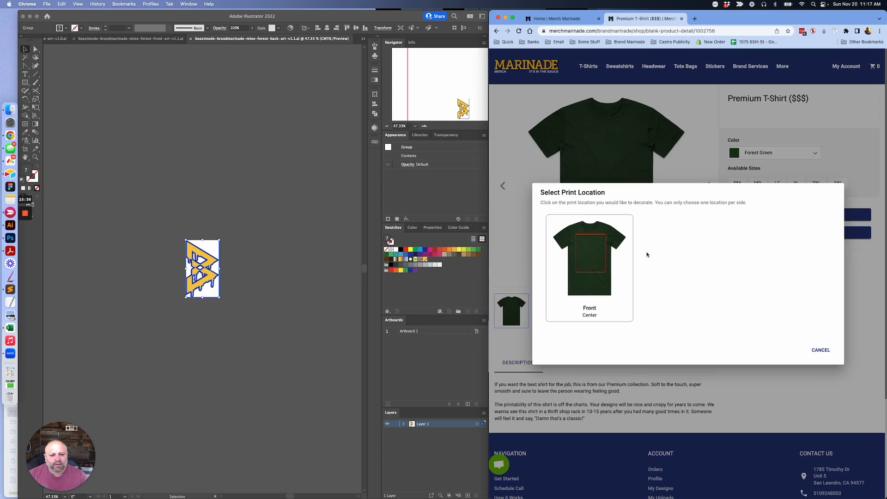
click(586, 258)
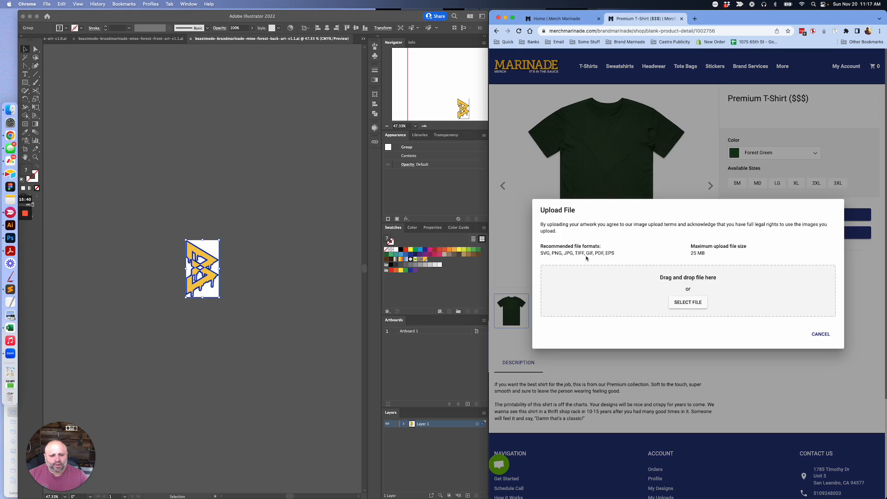
click(686, 302)
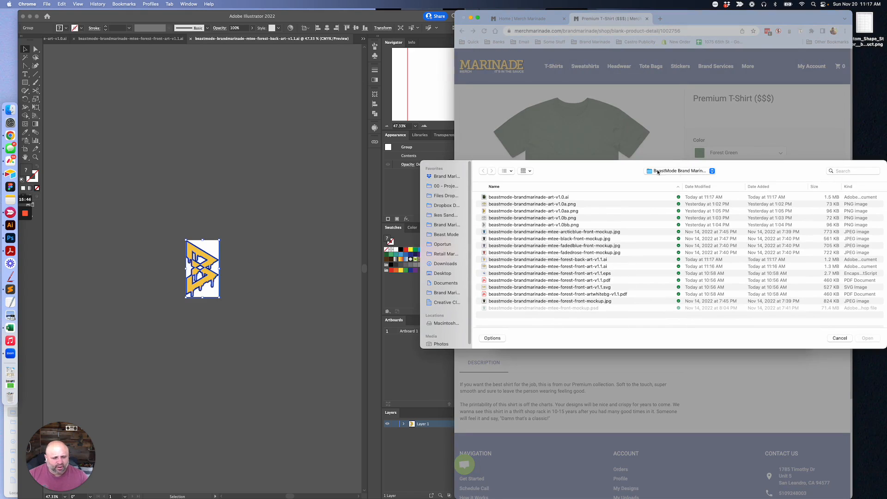
click(563, 267)
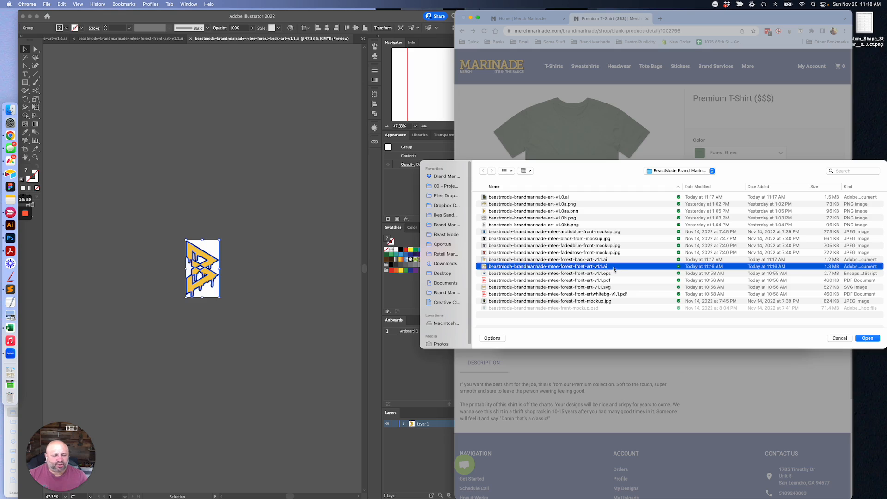
click(865, 339)
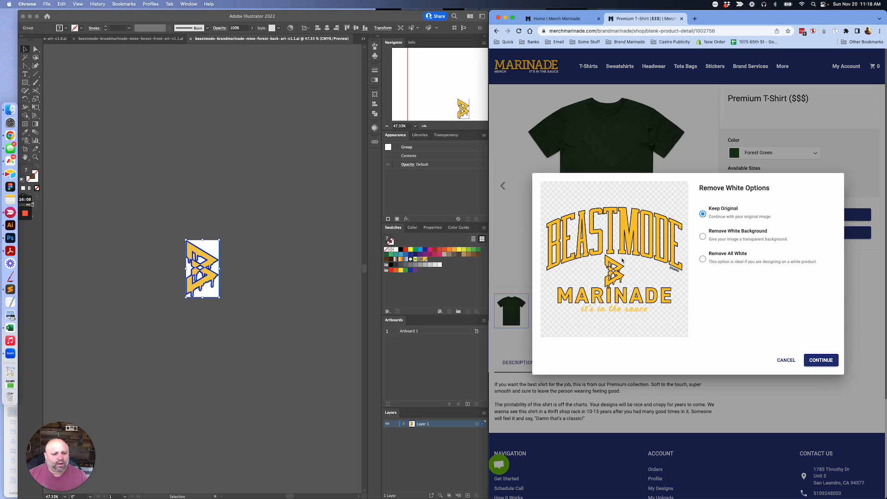
click(787, 360)
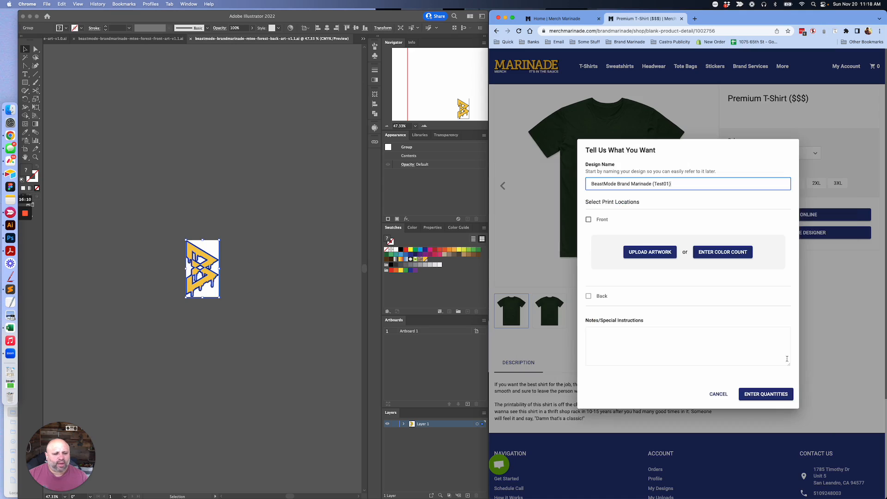
Step: Upload beastmode-brandmarinade-mtee-forest-front-artwhitebg-v1.1.pdf as the Front Center artwork with the Remove All White option
click(649, 252)
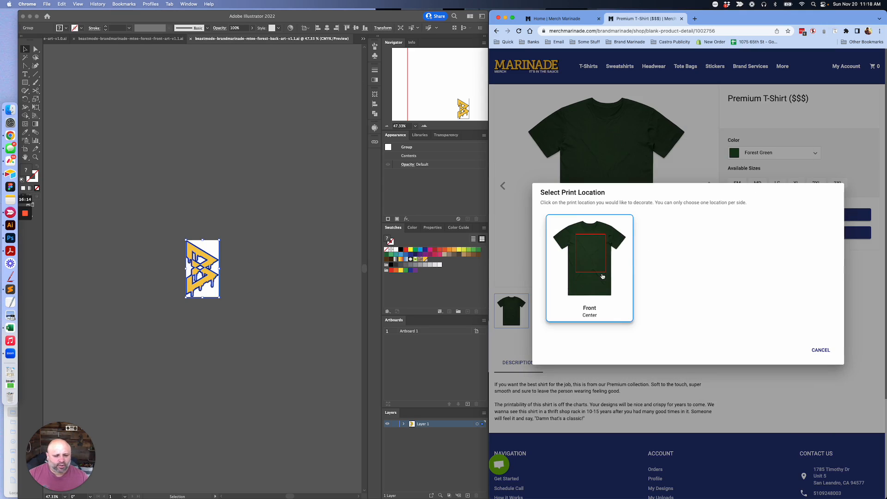
click(602, 276)
click(655, 283)
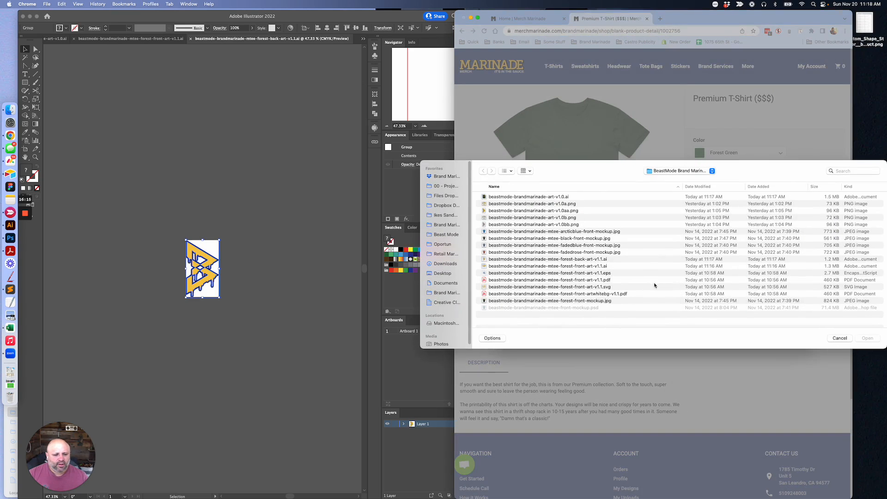
click(571, 294)
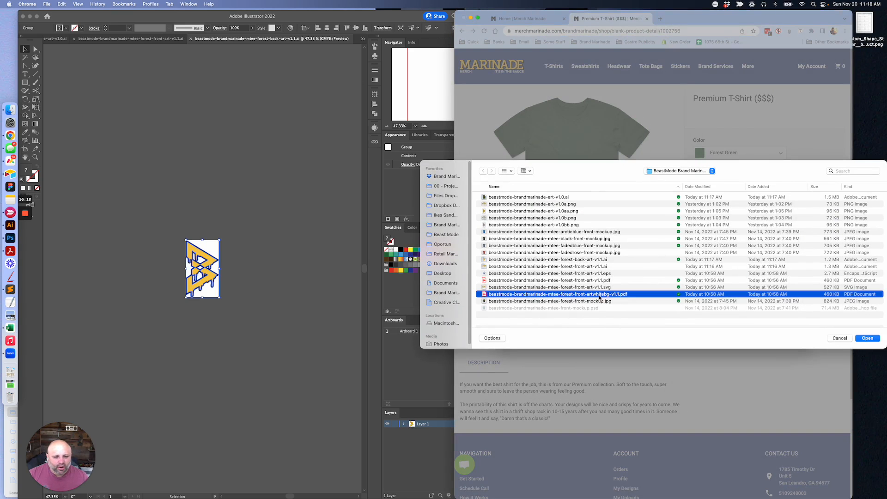
click(867, 339)
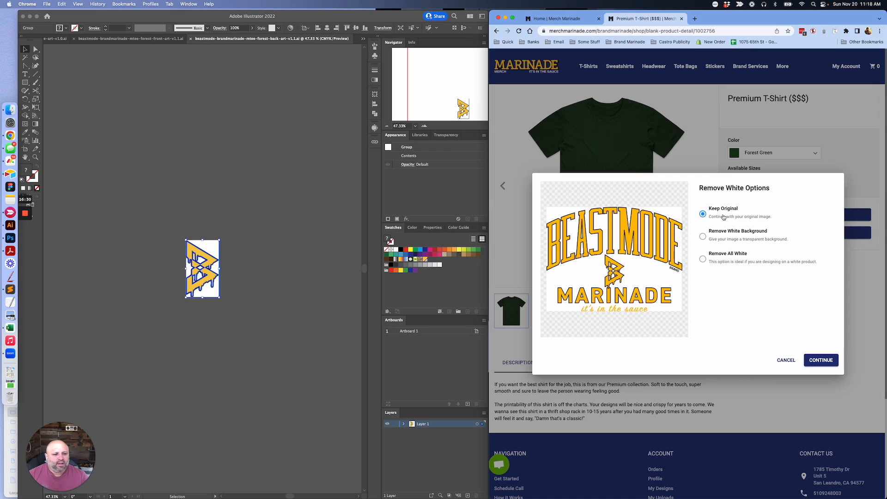
click(703, 236)
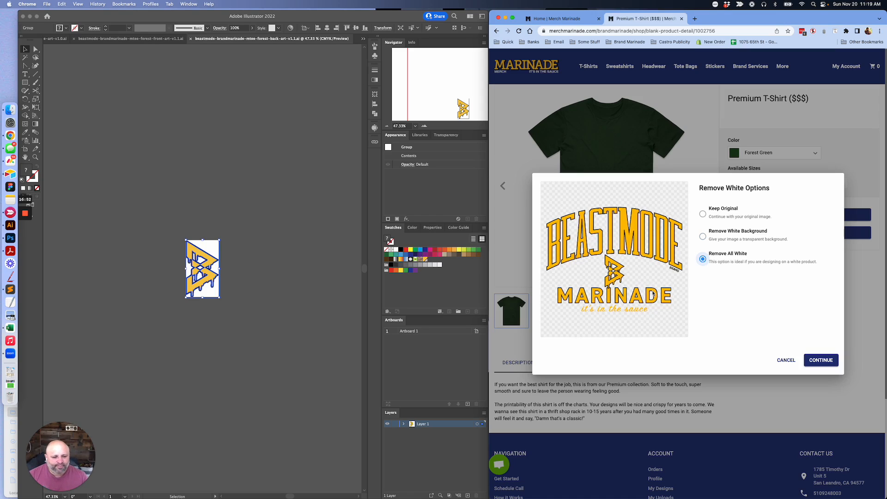
click(814, 361)
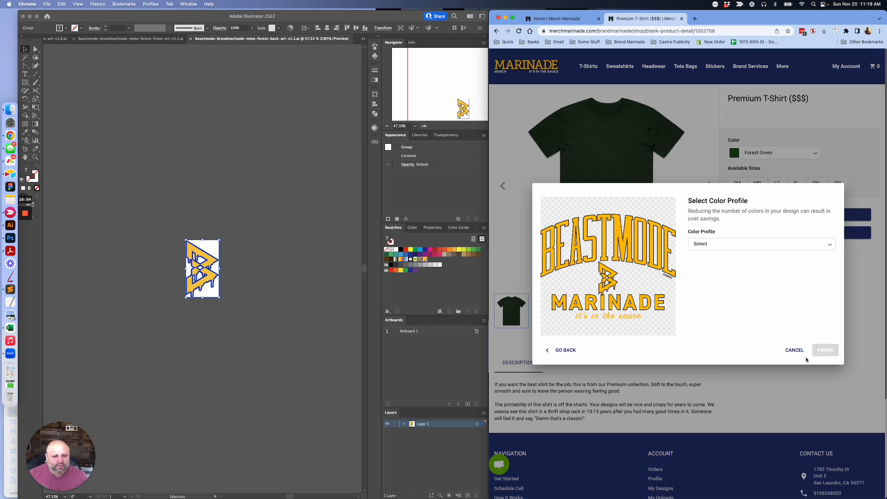
Step: Preview the Black & White and 1 Color profiles on the front artwork and set its color profile to 2 Color
click(703, 244)
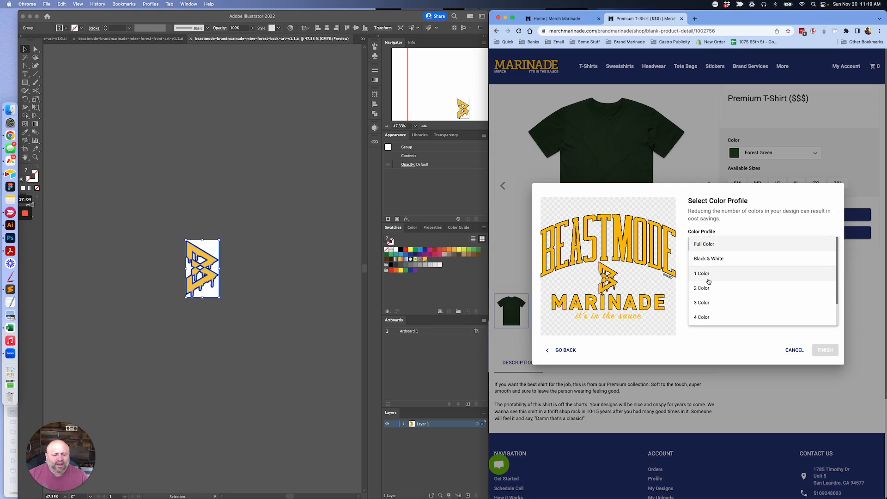
click(710, 259)
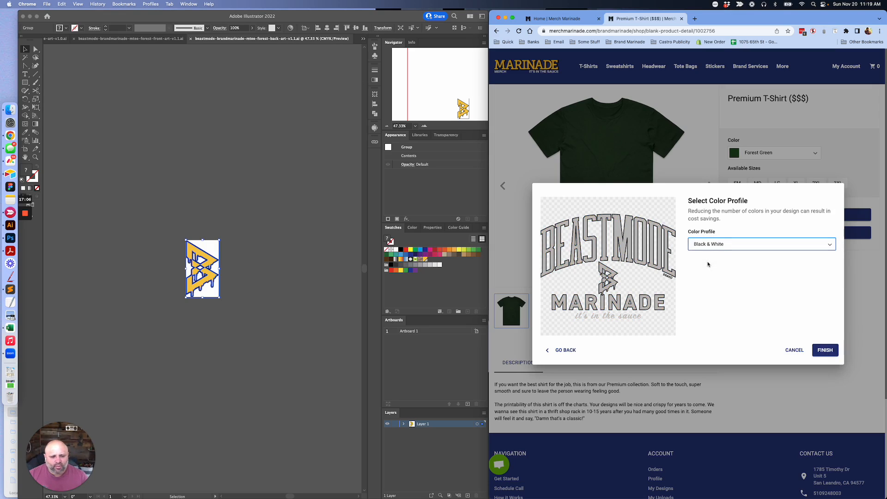
click(710, 244)
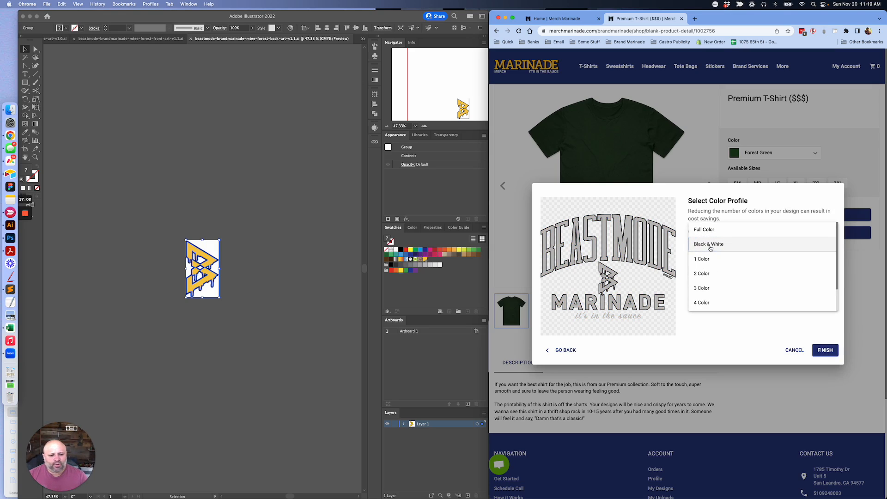
click(708, 259)
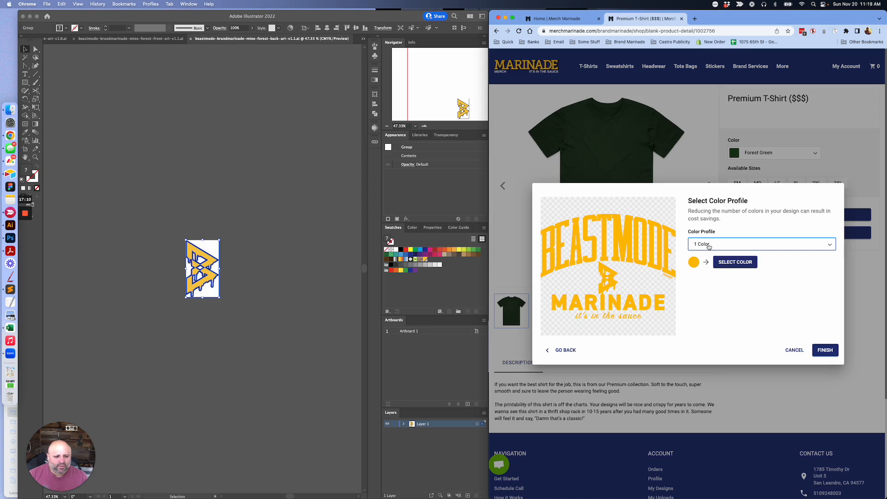
click(709, 245)
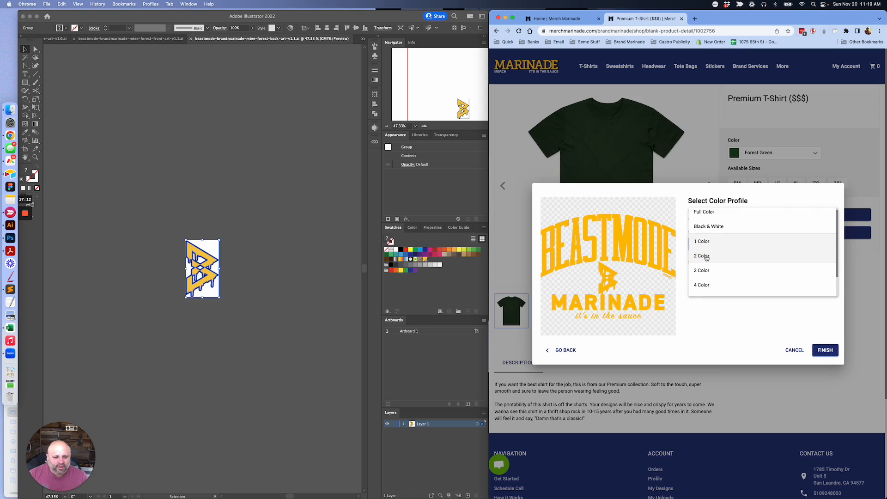
click(706, 257)
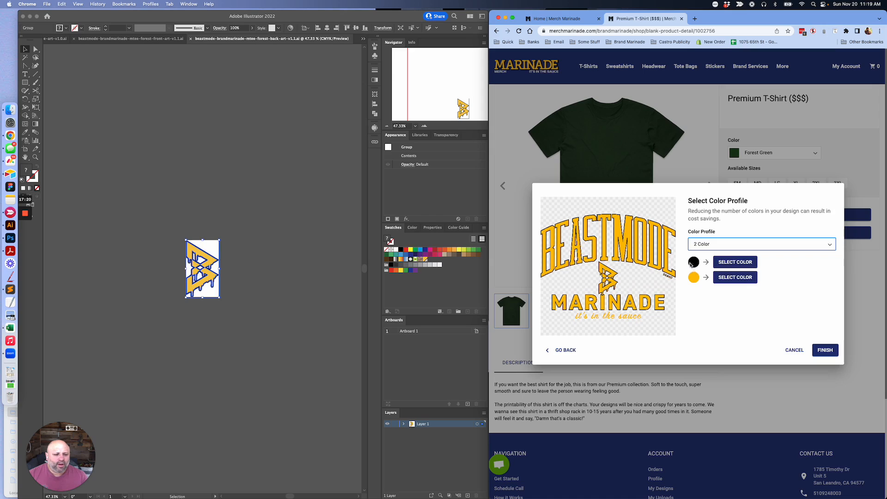
Step: Try replacing the black in the front artwork with no color
click(728, 264)
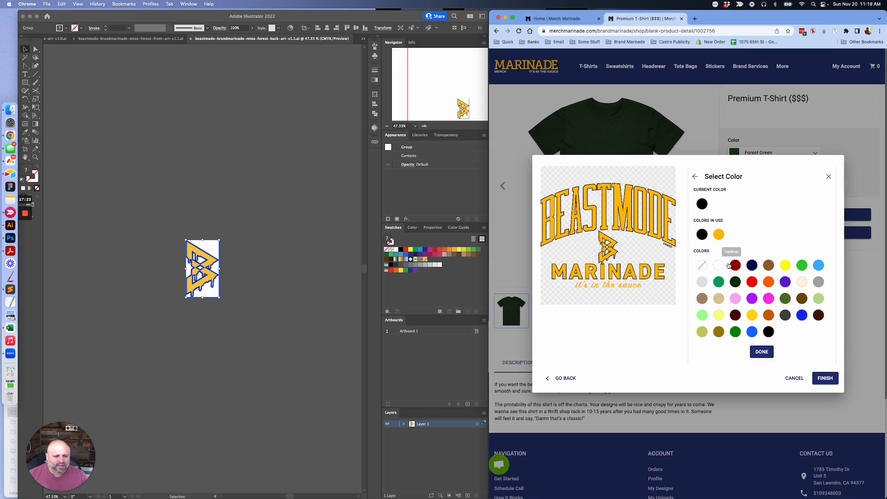
click(702, 266)
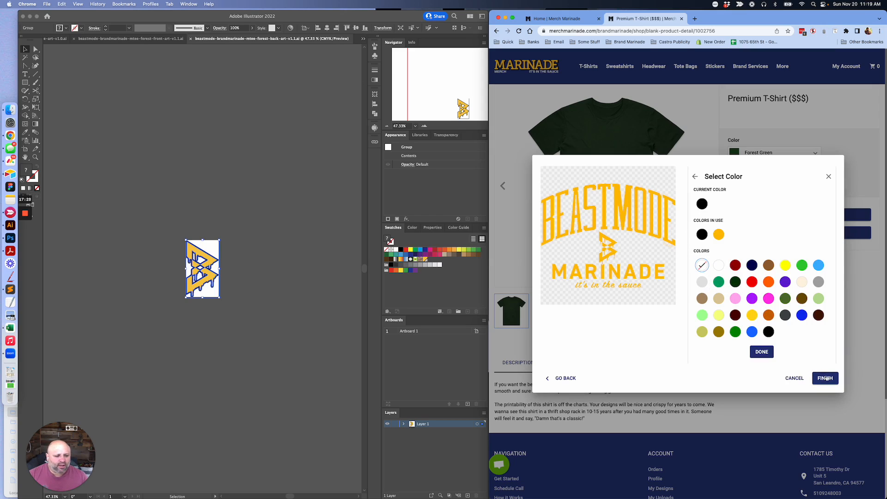
click(756, 353)
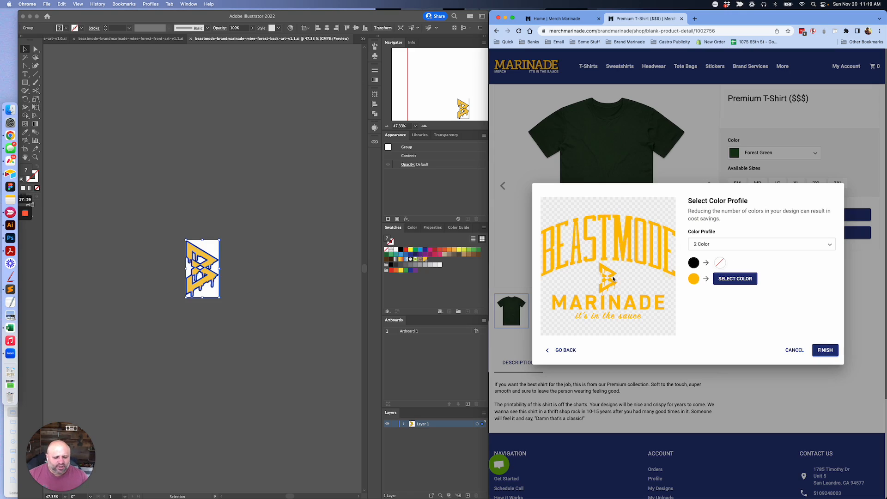
Step: Map the front artwork's black ink to the black swatch and finish the color profile setup
click(719, 264)
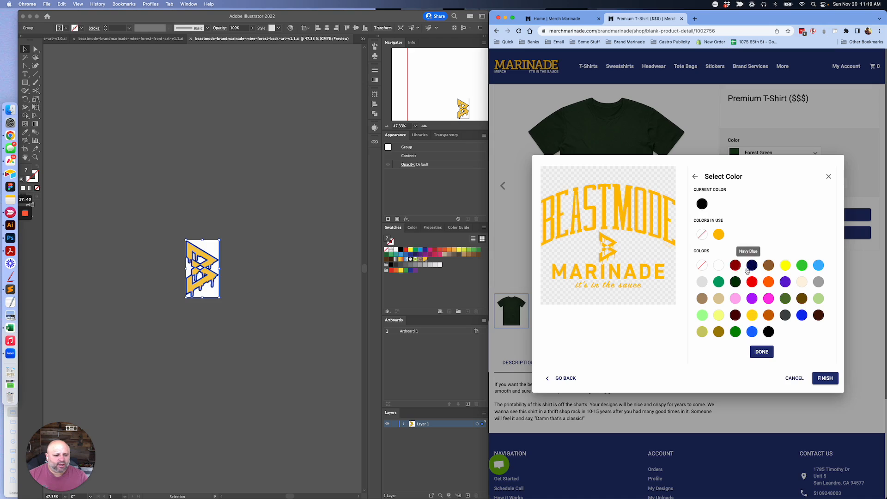
click(768, 332)
click(762, 352)
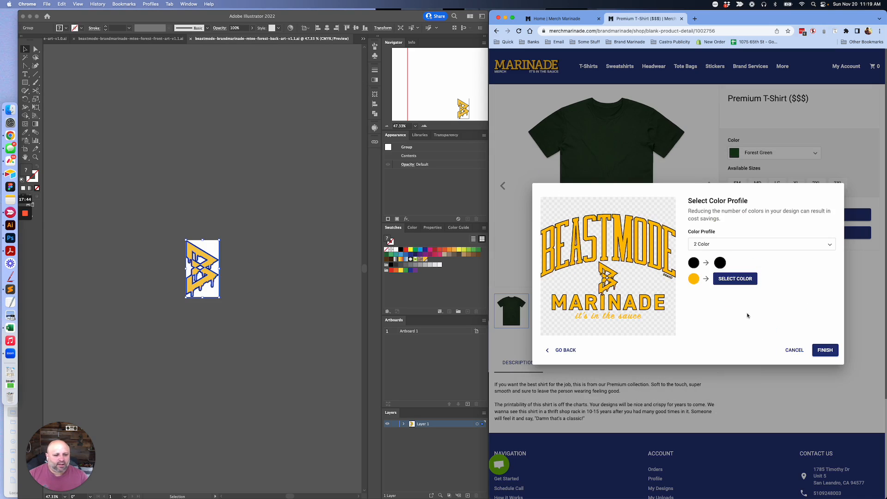
click(829, 352)
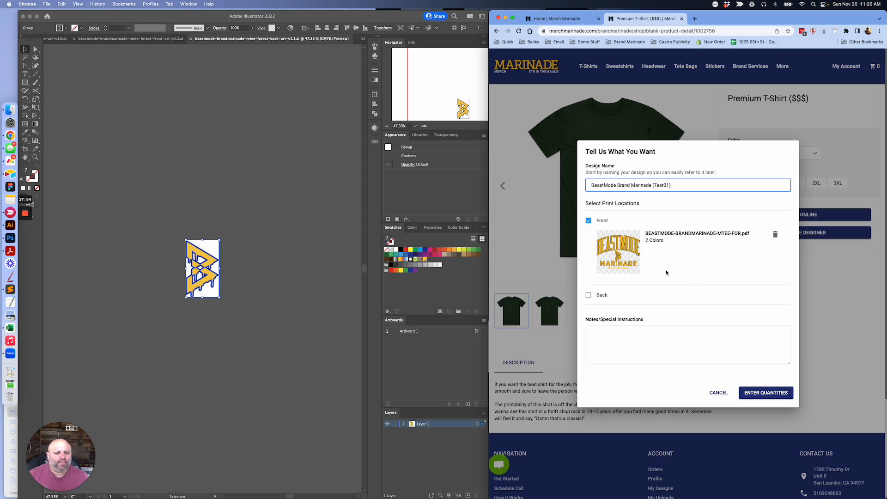
Step: Upload beastmode-brandmarinade-mtee-forest-back-art-v1.1.ai as the Back Center artwork, keeping the original image
click(589, 297)
click(637, 301)
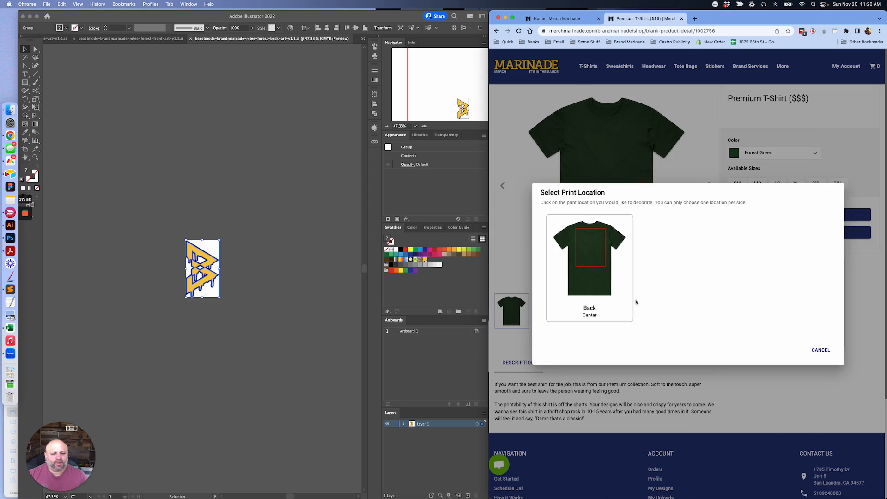
click(589, 253)
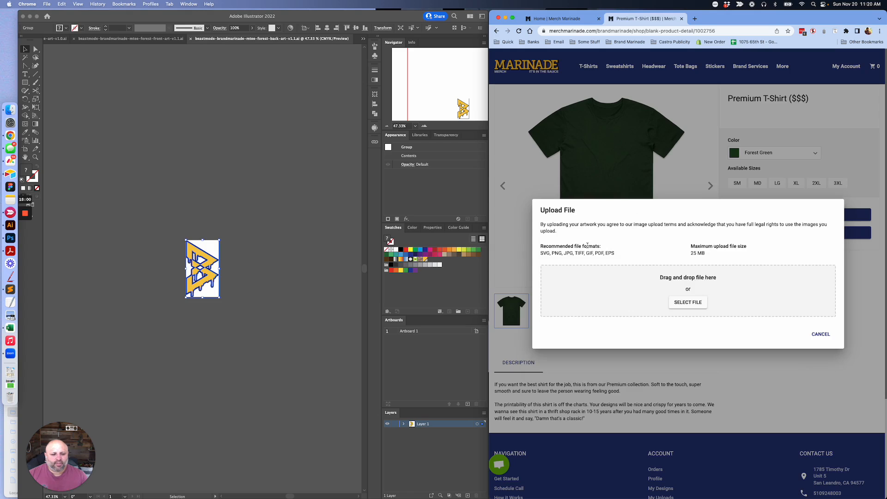
click(687, 302)
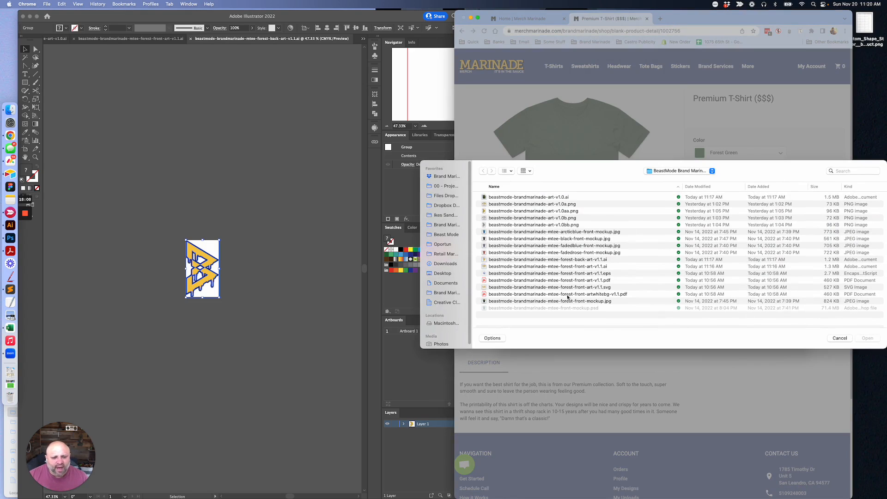
click(569, 263)
key(Return)
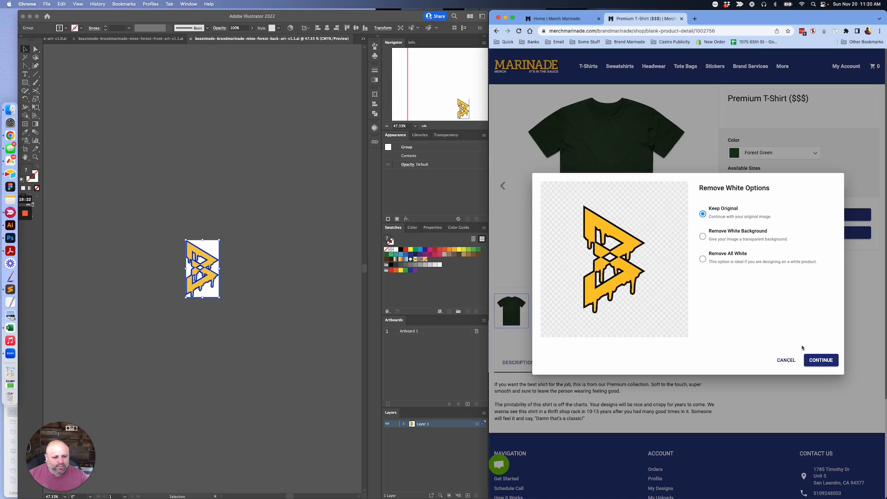
click(817, 361)
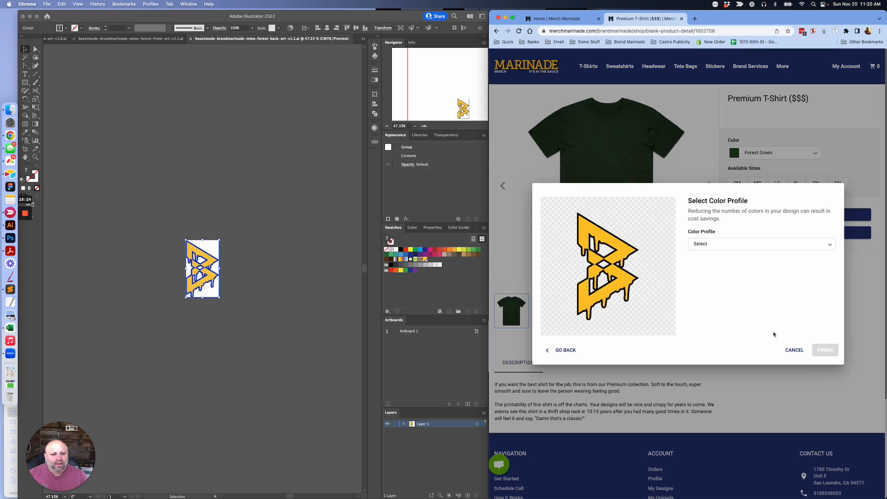
Step: Set the back artwork's color profile to 2 Color, check the swatches offered for its yellow, and finish the setup
click(715, 243)
click(701, 287)
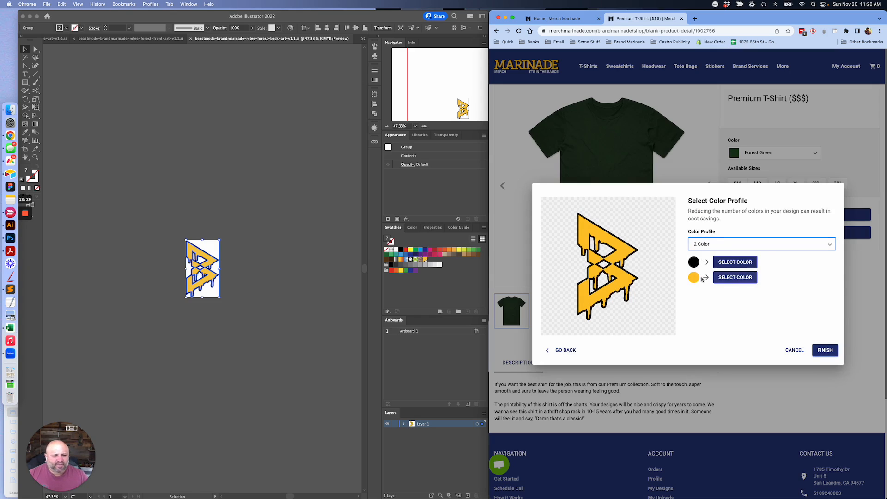
click(733, 277)
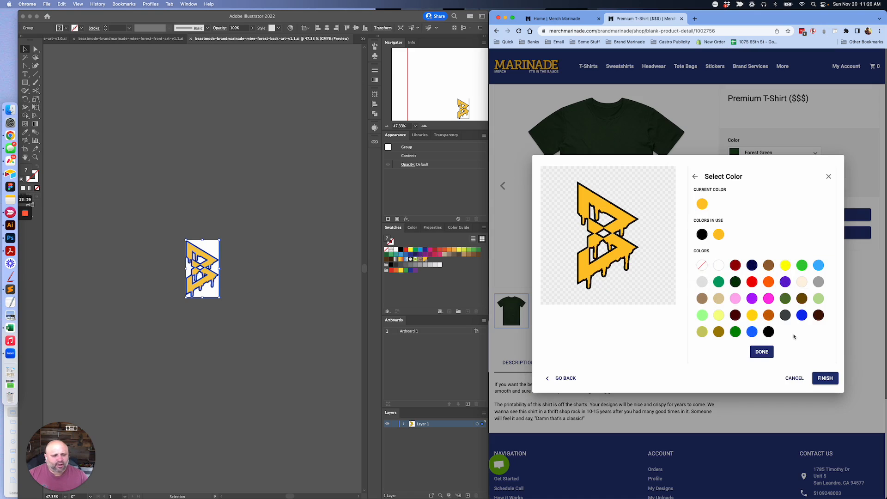
click(762, 353)
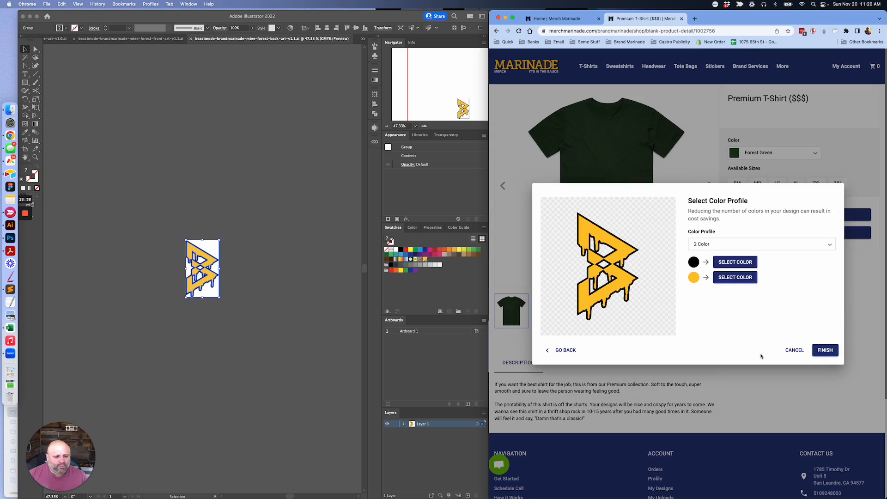
click(826, 351)
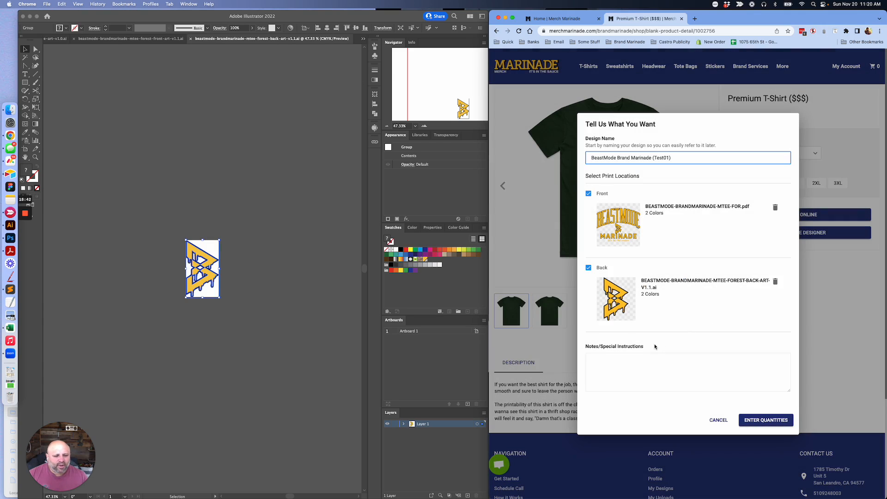
Step: Add the special instruction "Yellow please use PMS 123C" and continue to entering quantities
click(657, 370)
text(Yell)
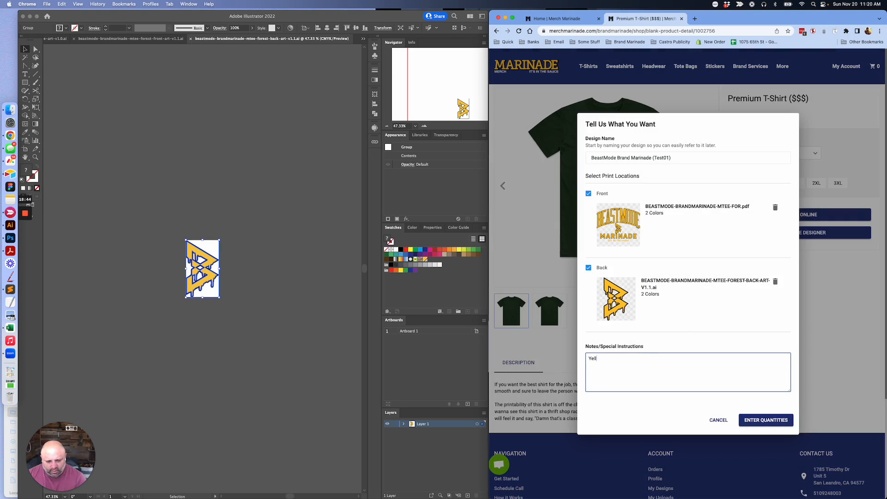
text(ow please use )
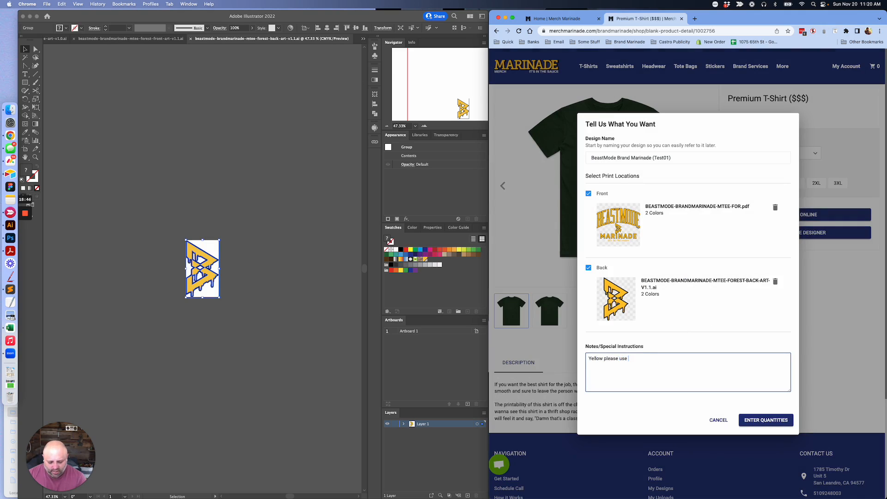
text(PMS 123C)
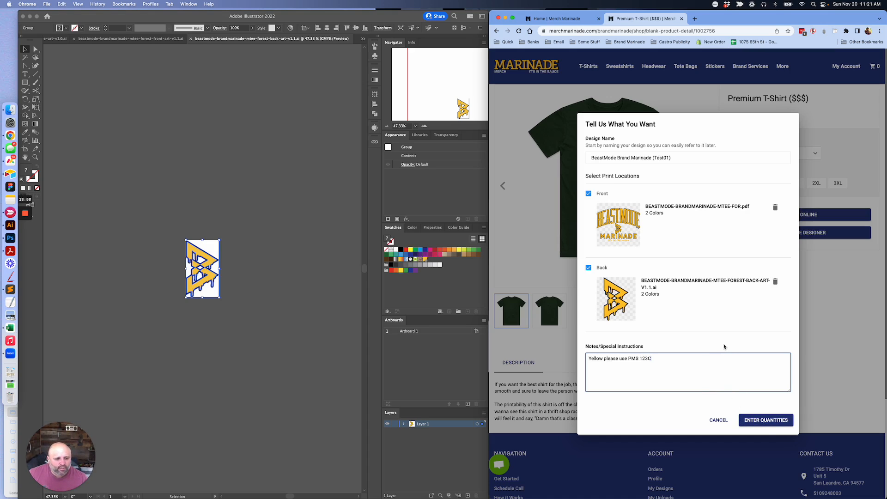
click(758, 422)
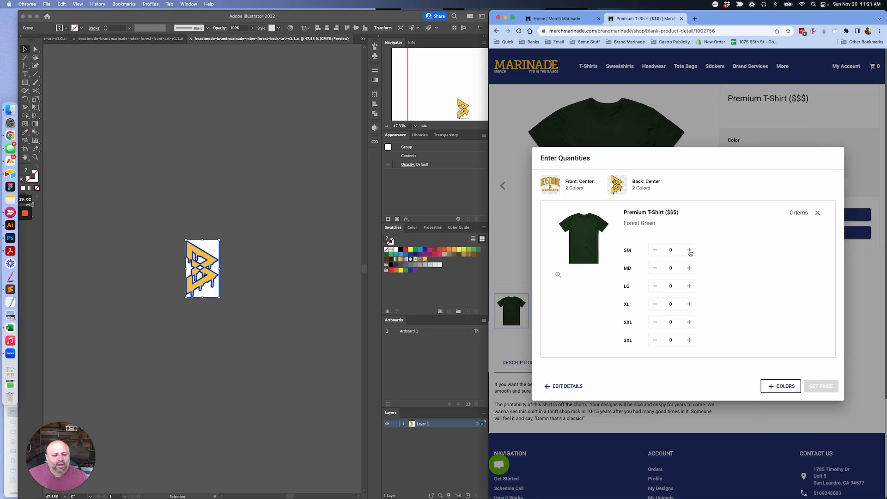
Step: Try to get a price for a single MD shirt
click(689, 268)
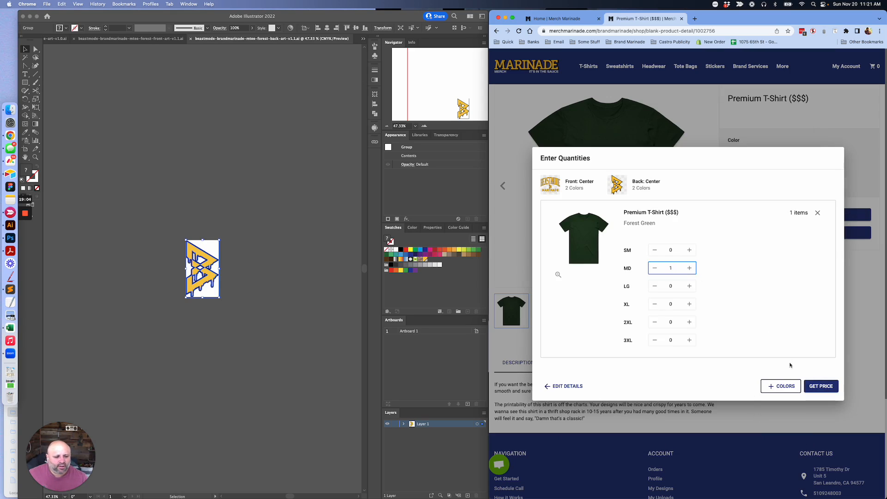
click(820, 386)
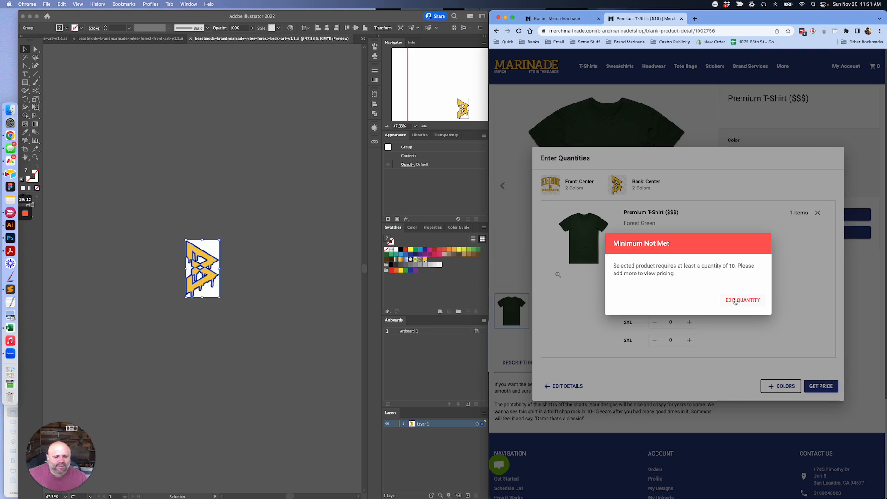
click(734, 301)
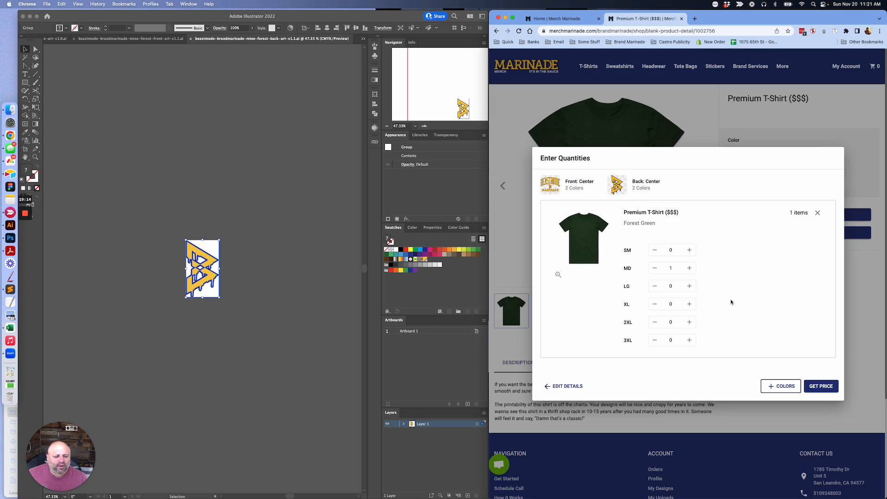
Step: Set the Forest Green shirt quantities to 2 SM, 4 MD, 4 LG, 2 XL, 1 2XL and 1 3XL
click(674, 268)
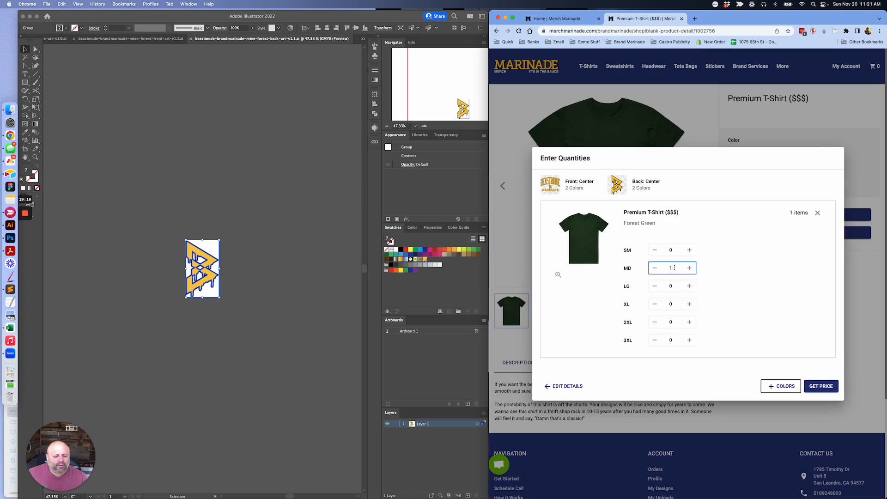
click(672, 250)
text(2)
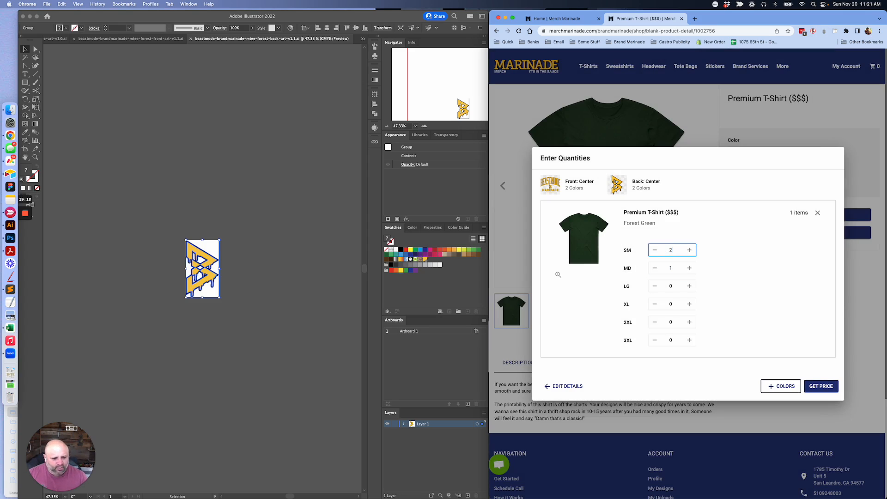
key(Tab)
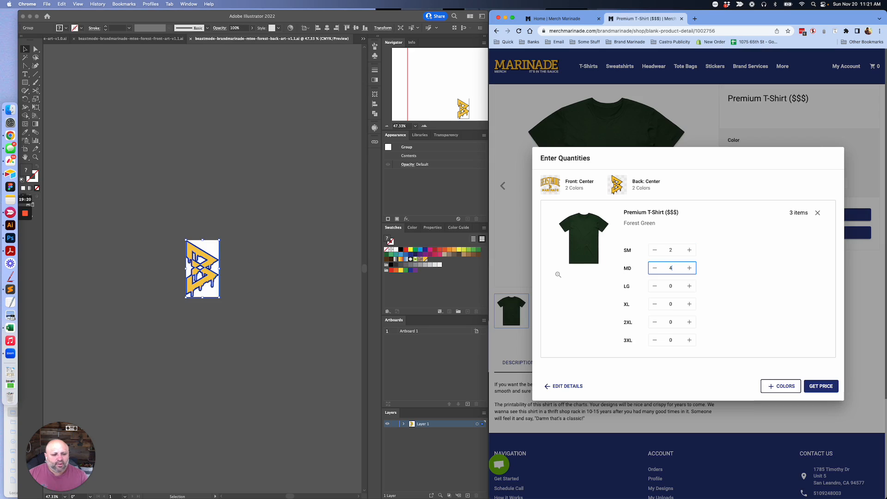
key(Tab)
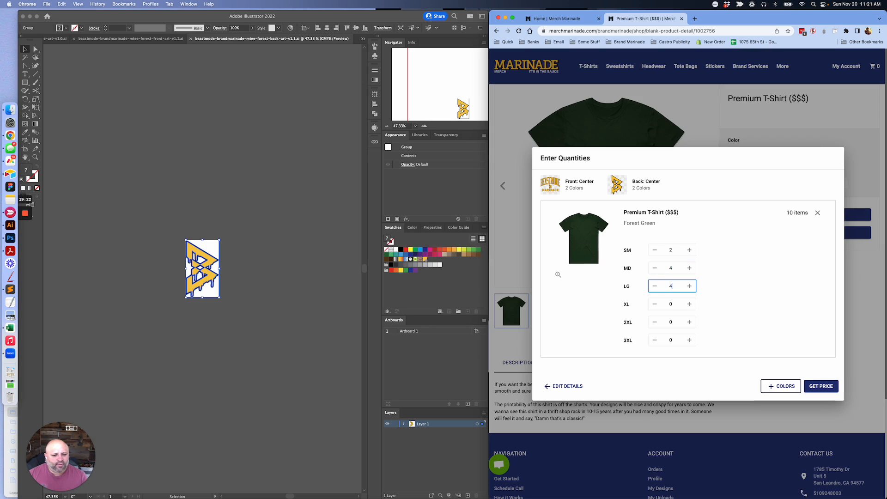
key(Tab)
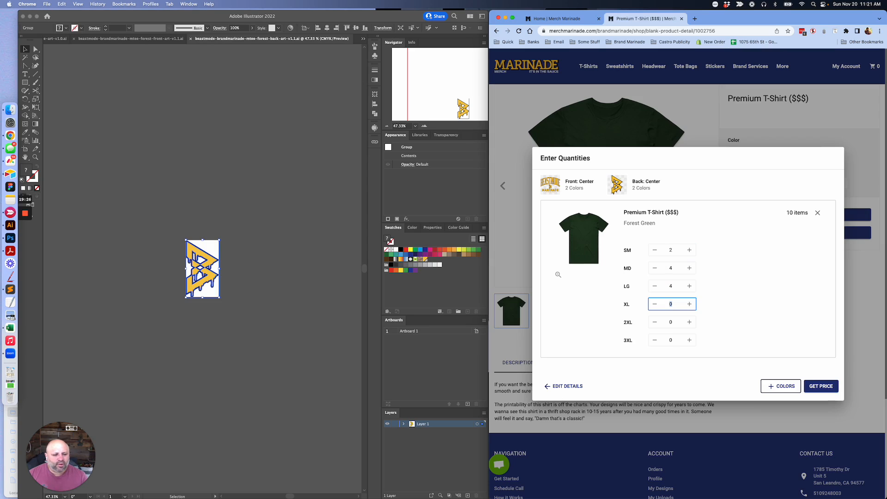
key(Tab)
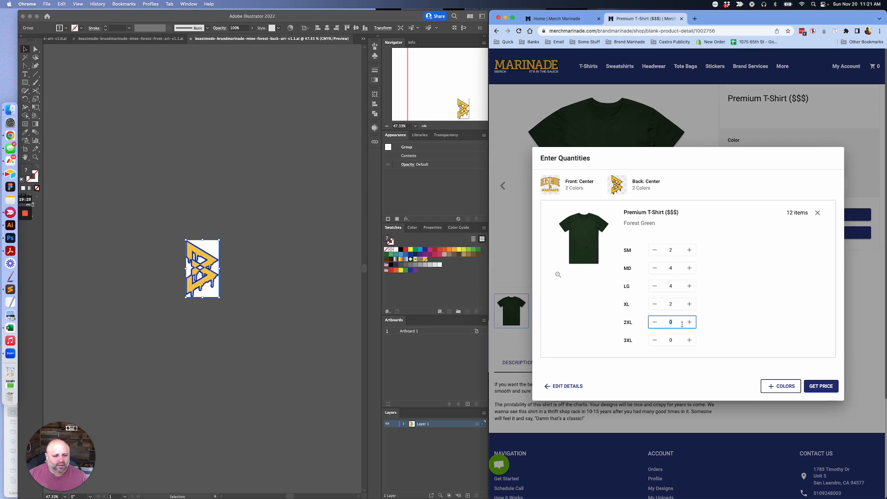
text(1)
key(Tab)
text(1)
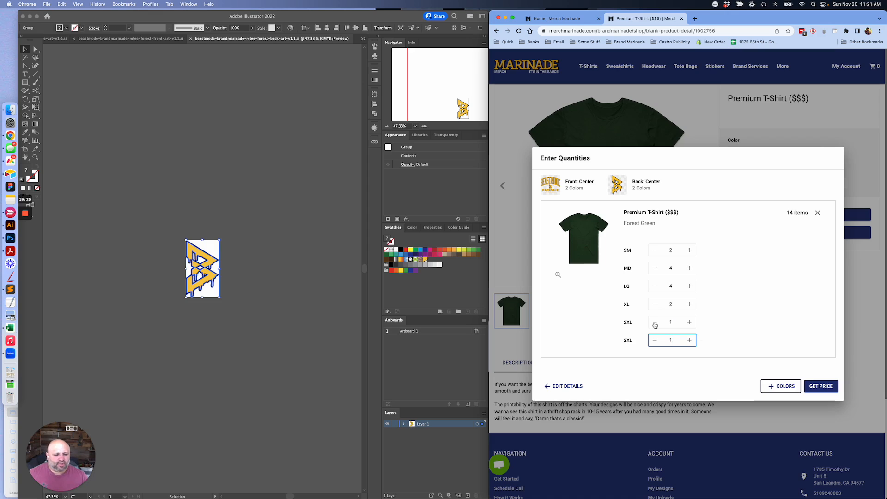
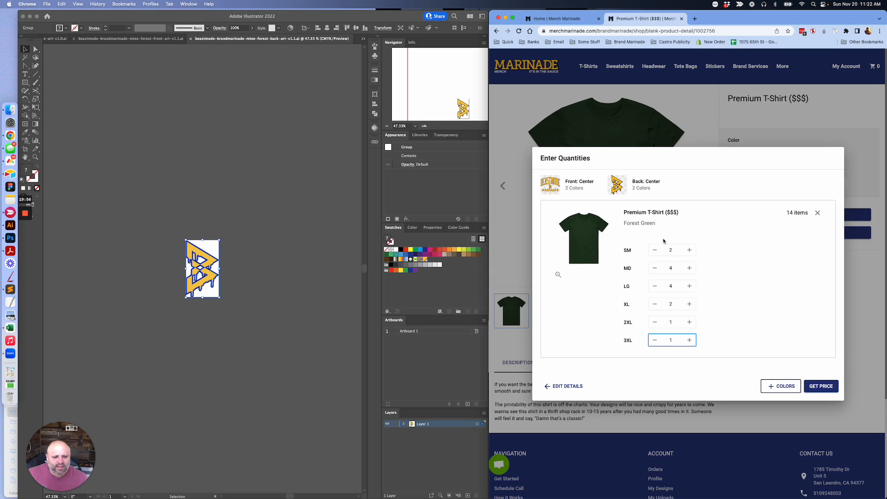
Step: Get the estimated price for the Forest Green shirts, then add them to the cart and view it
click(821, 386)
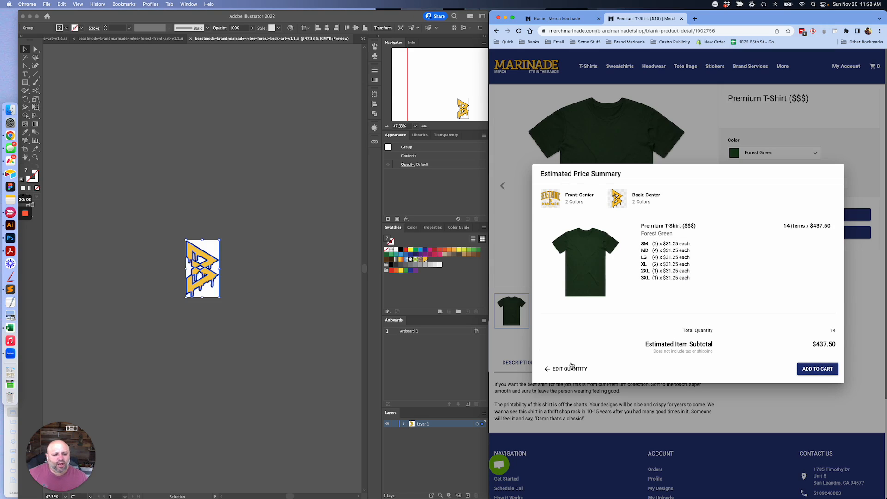
click(813, 368)
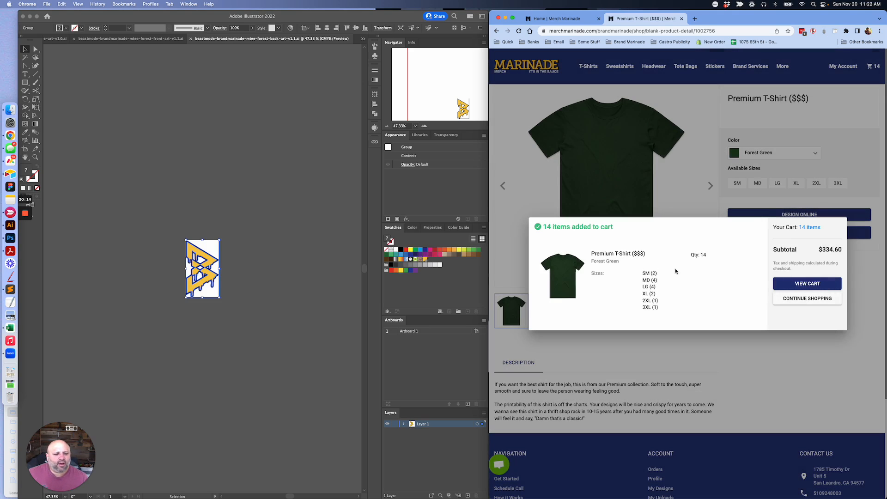
click(799, 284)
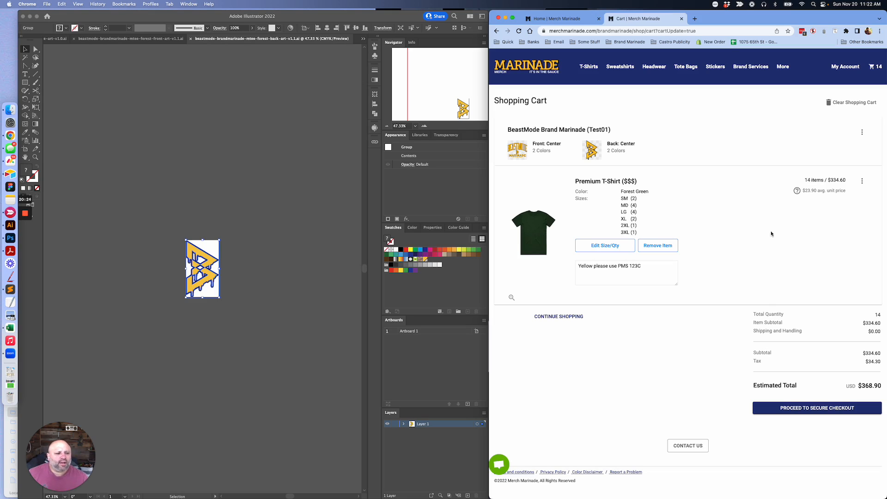
Step: Start adding another color of the Premium T-Shirt to the cart design and choose Bright Royal
mouse_move(797, 192)
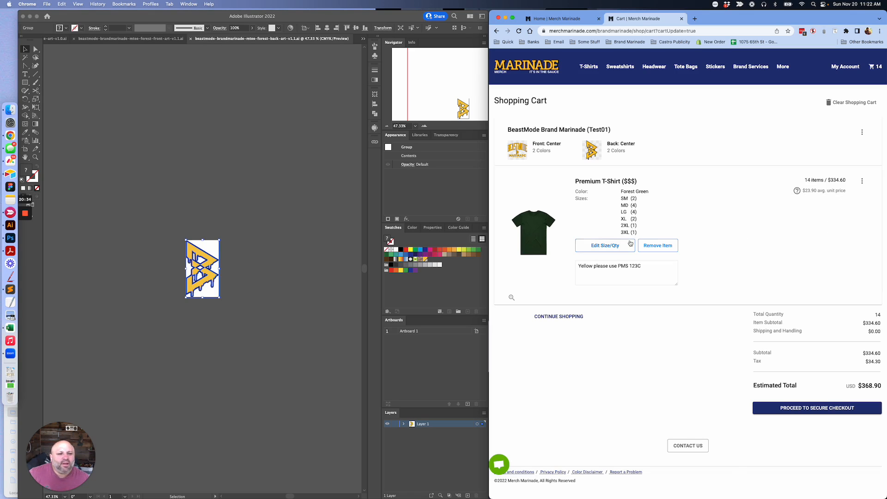
mouse_move(842, 187)
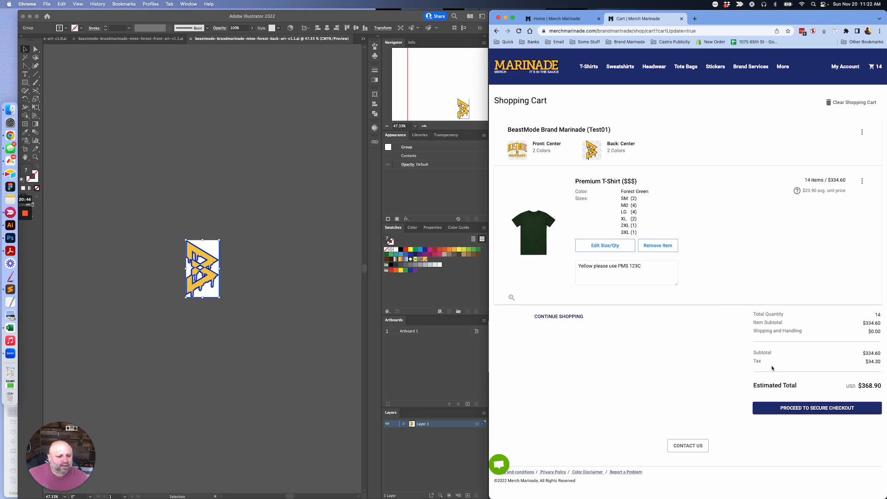
click(862, 181)
click(825, 210)
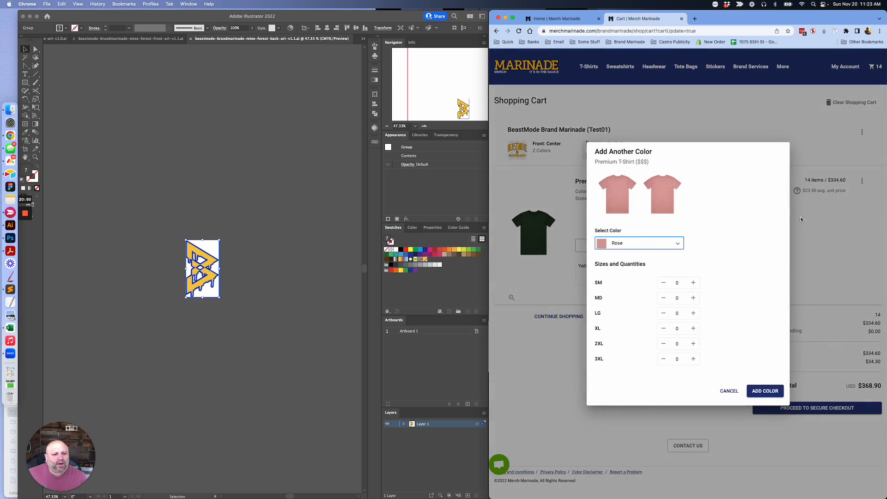
click(628, 241)
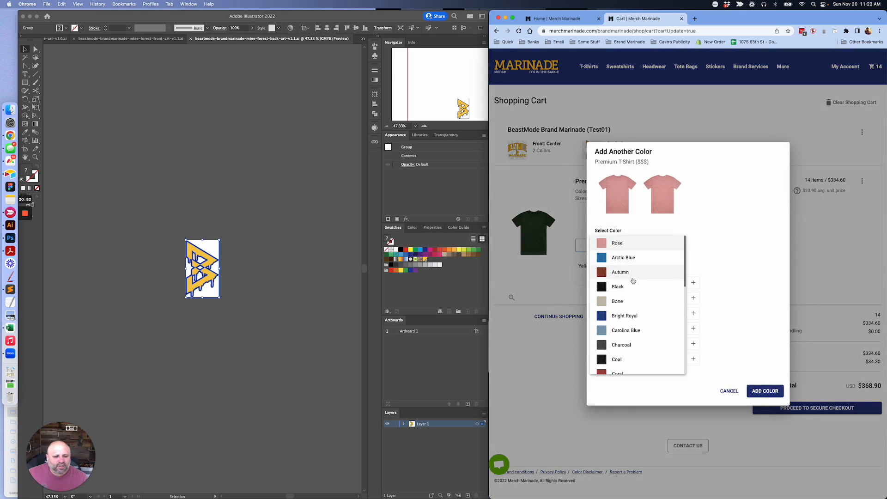
scroll(631, 277, down, 2)
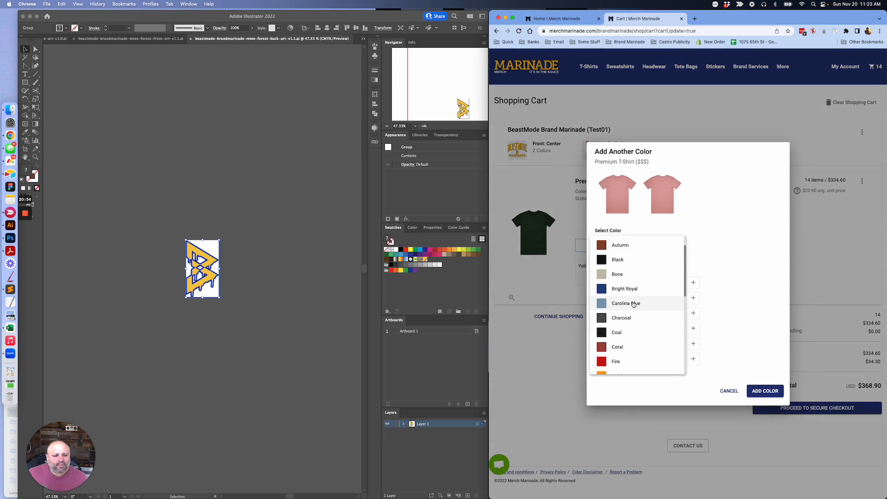
click(630, 289)
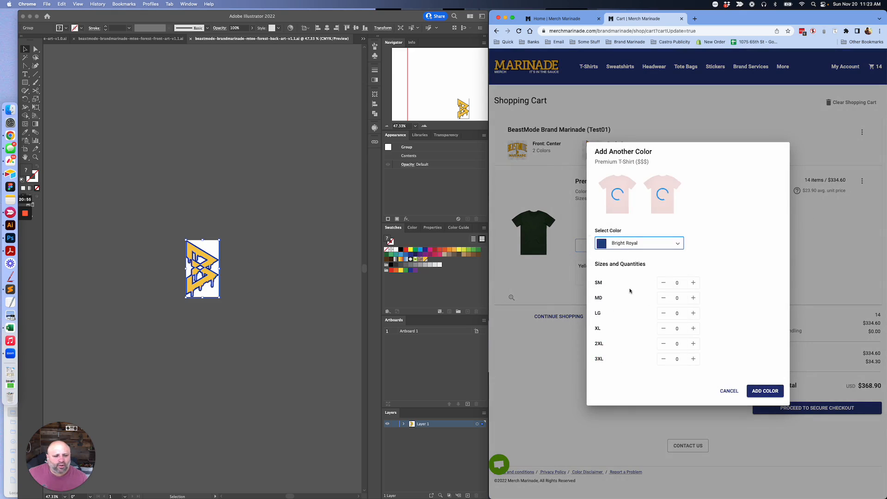
Step: Set the Bright Royal quantities to 2 SM, 4 MD, 5 LG and 1 XL and add the color to the order
click(693, 284)
click(692, 284)
click(693, 299)
click(694, 298)
click(693, 298)
click(693, 299)
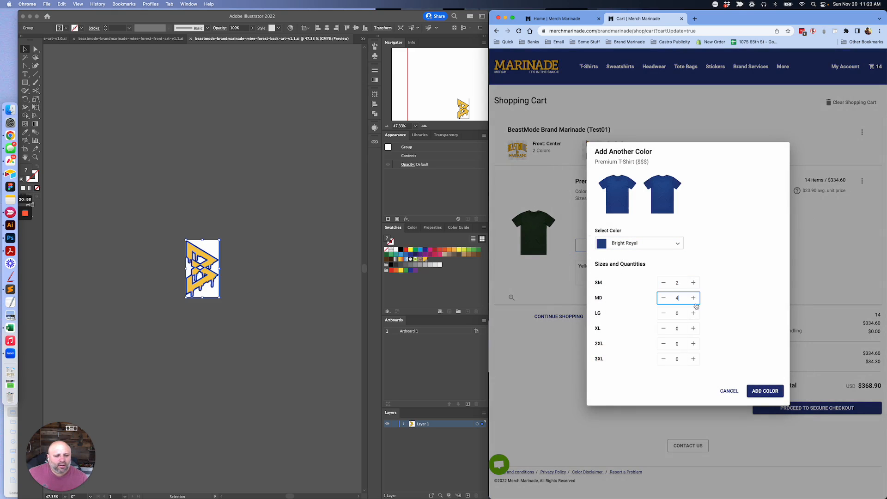
click(693, 313)
click(694, 313)
click(693, 313)
click(693, 313)
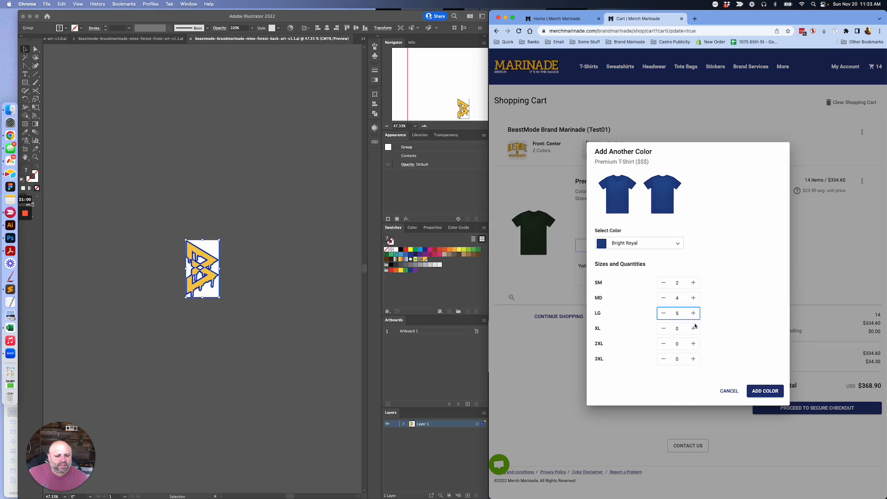
click(693, 328)
click(764, 391)
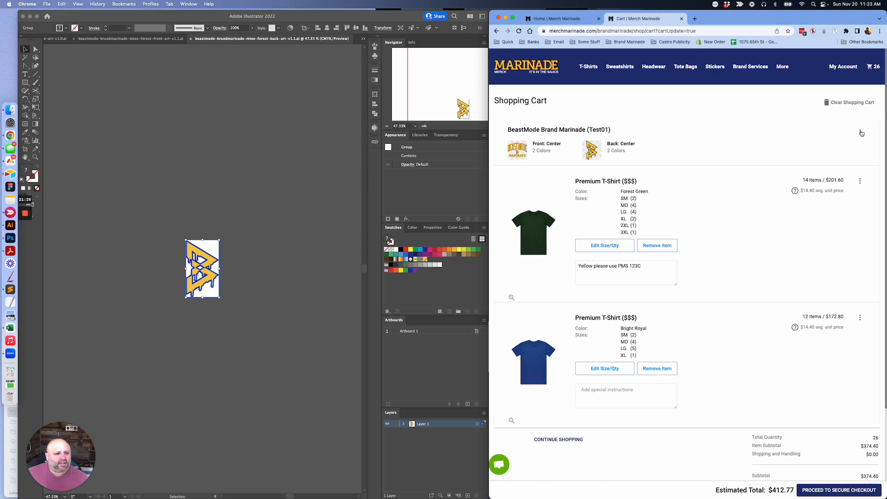
Step: Clear all items from the shopping cart and return to the store's home page
click(852, 104)
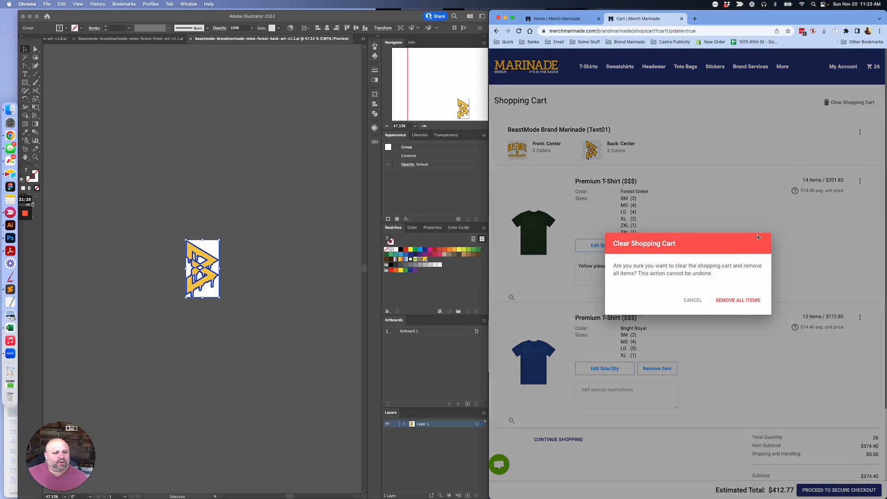
click(744, 300)
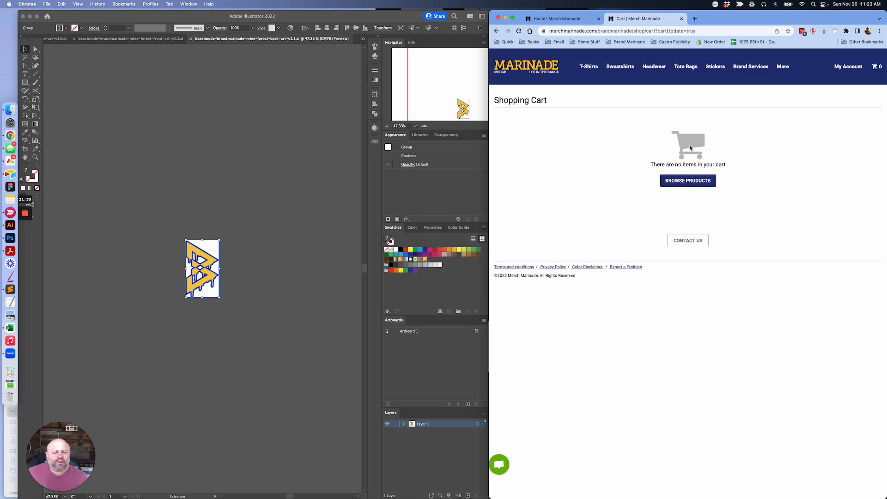
click(536, 73)
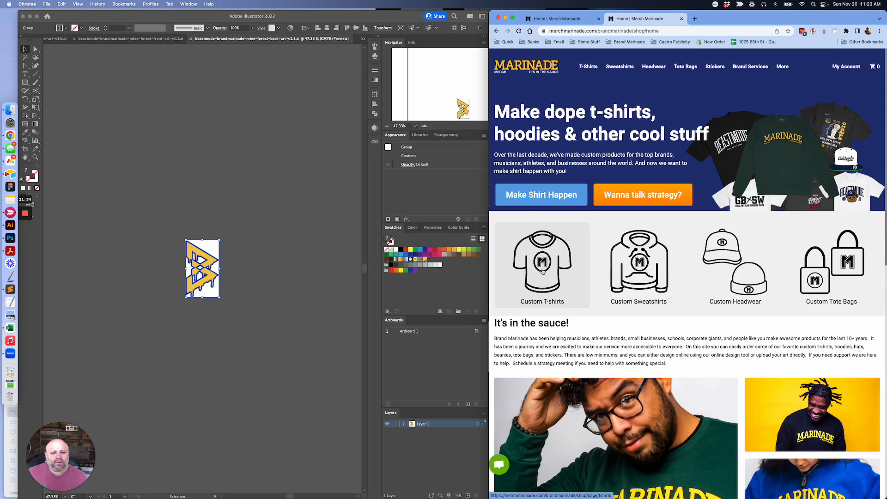
Step: Choose the Economical T-Shirt ($) from the custom T-shirts in Forest Green and start designing it online
click(550, 238)
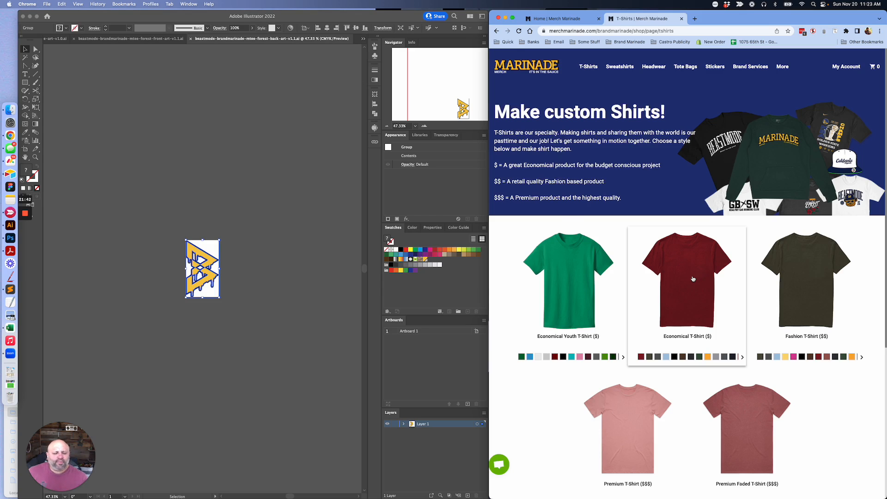
click(693, 279)
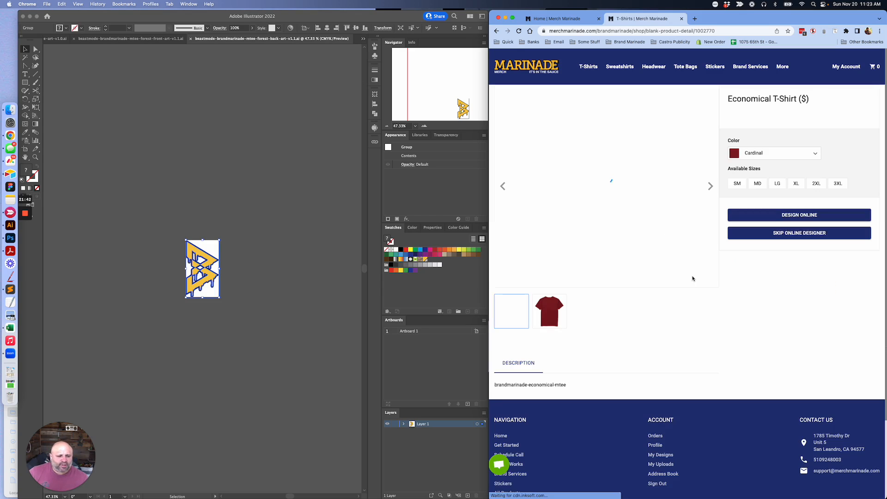
click(752, 154)
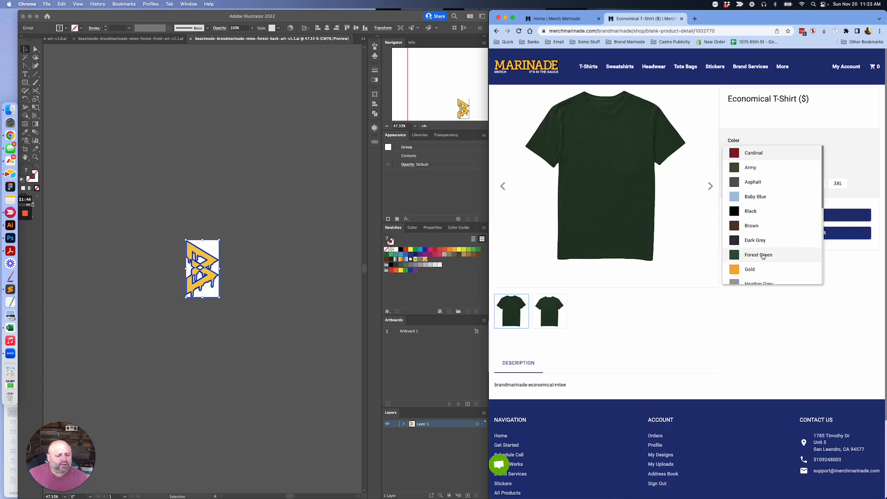
click(763, 255)
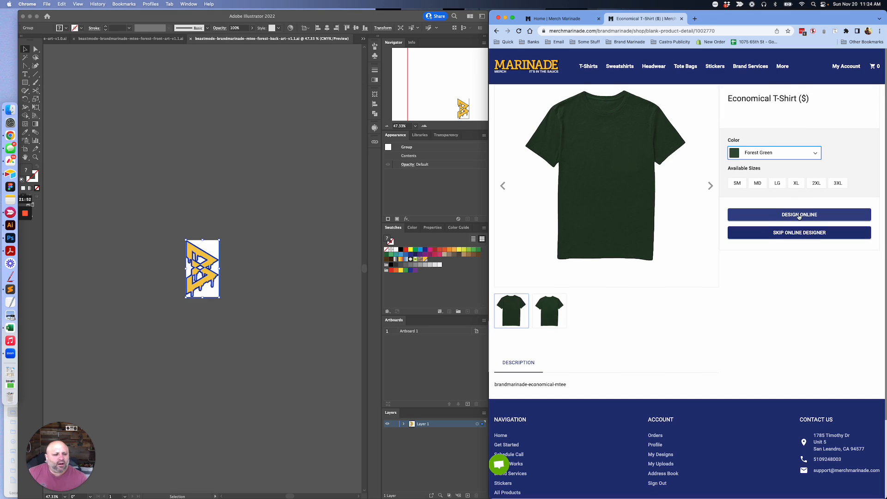
click(798, 215)
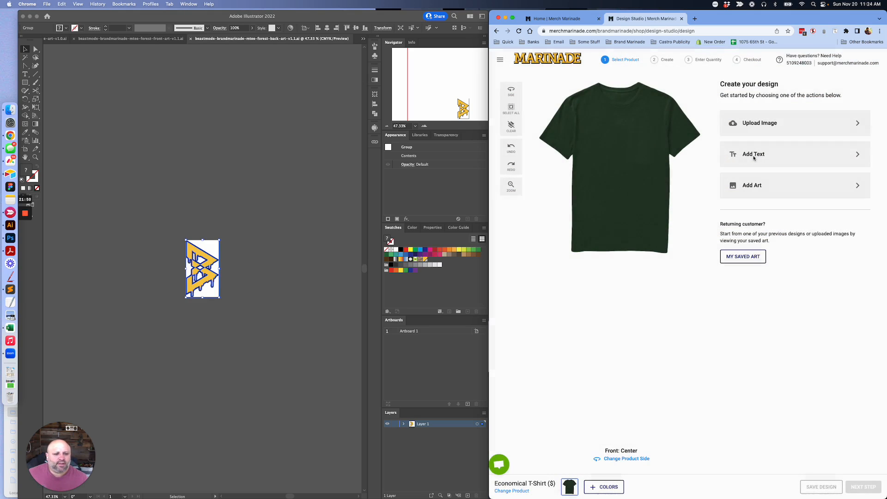
Step: Add a text element on the shirt's upper chest and change its font to Futuristic 06
click(753, 159)
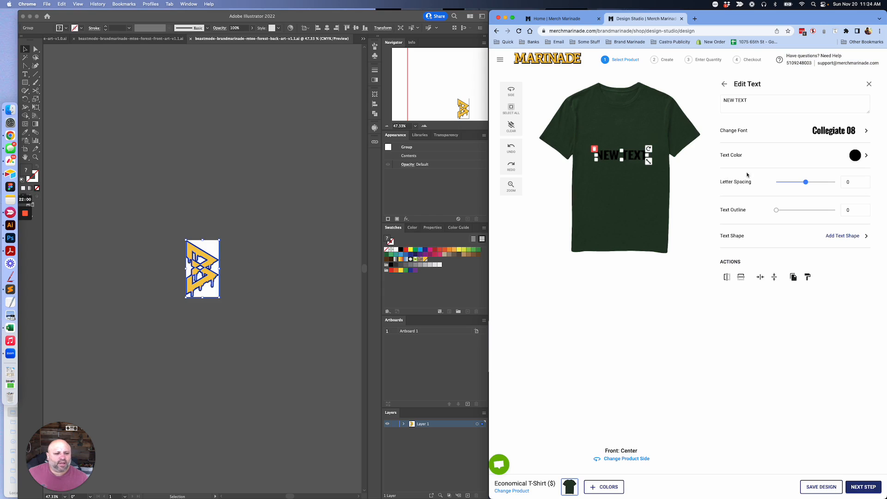
drag(636, 158, 635, 132)
click(823, 130)
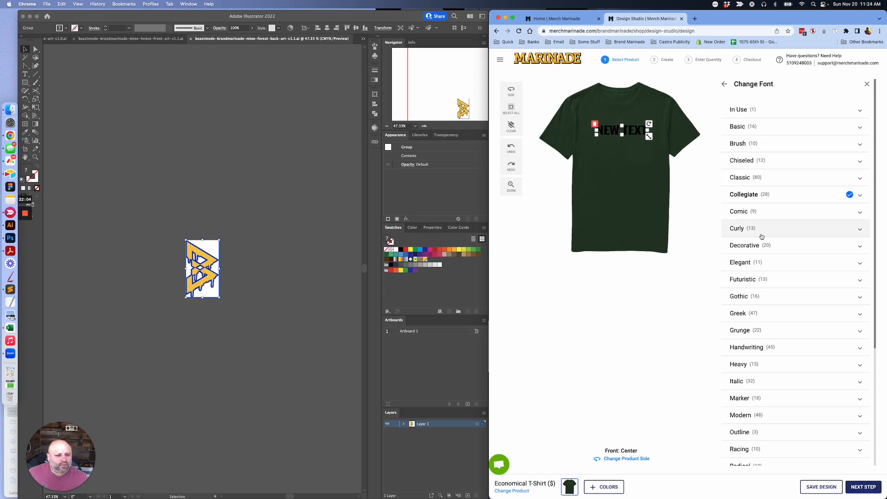
scroll(759, 237, down, 2)
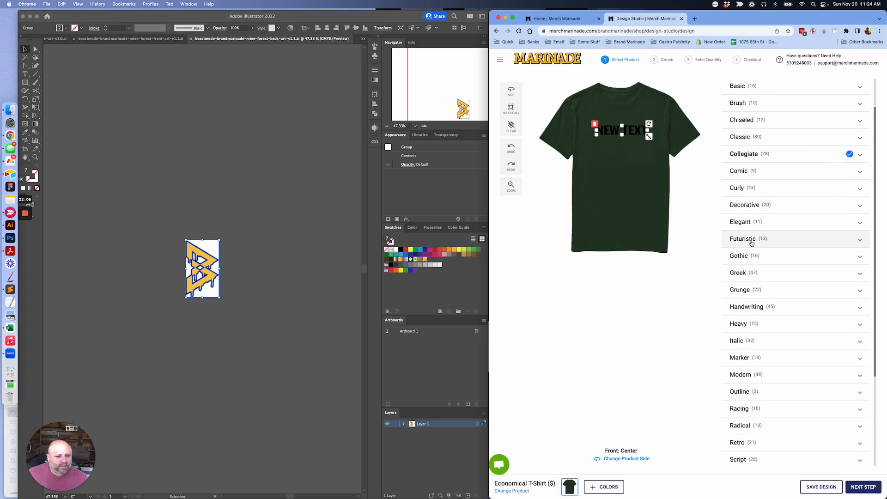
click(751, 242)
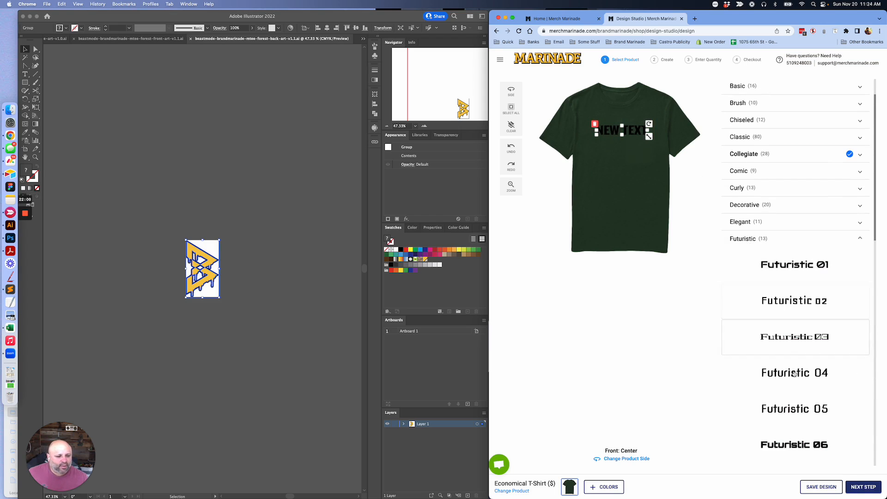
click(793, 445)
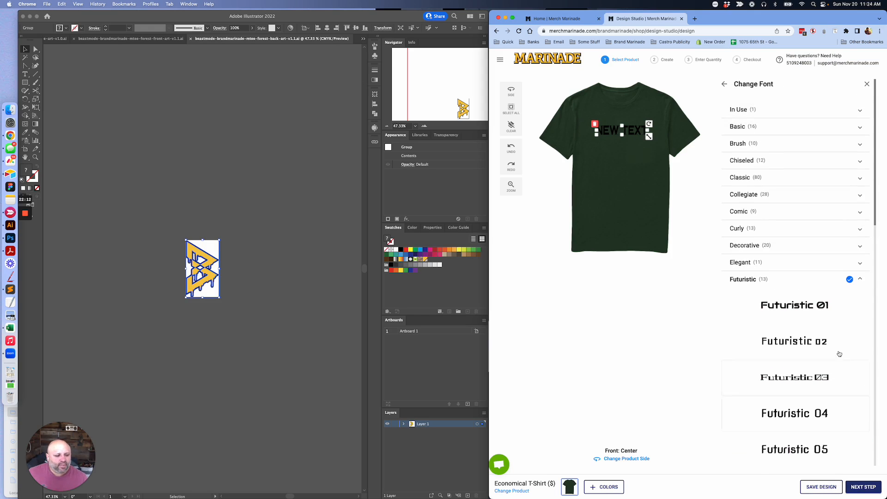
click(724, 84)
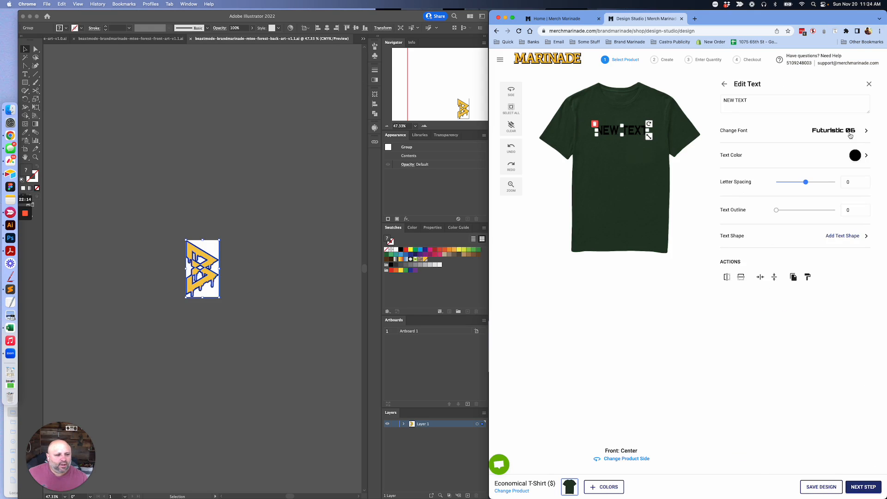
Step: Change the wording of the shirt's text element to TEST TEXT
triple_click(757, 104)
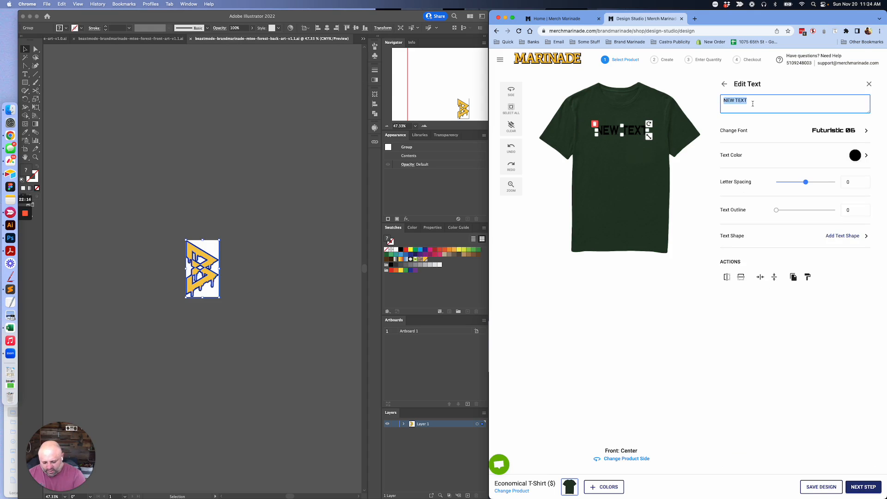
text(TEST)
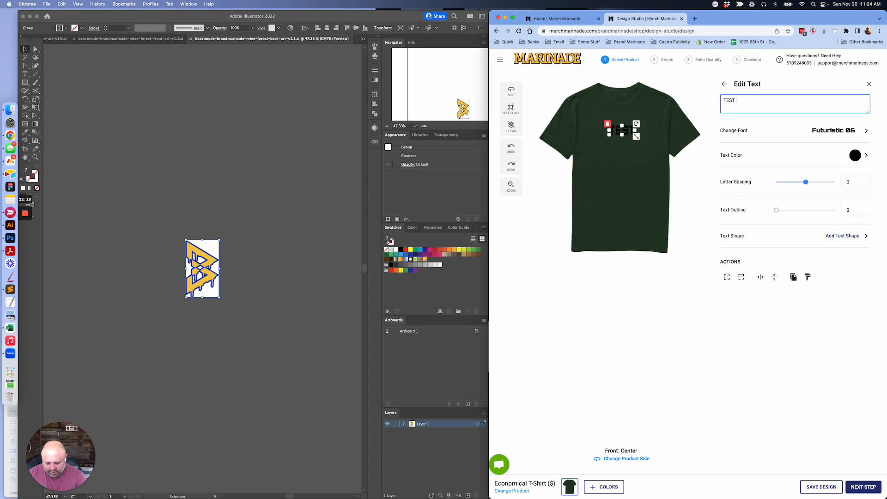
text( TECX)
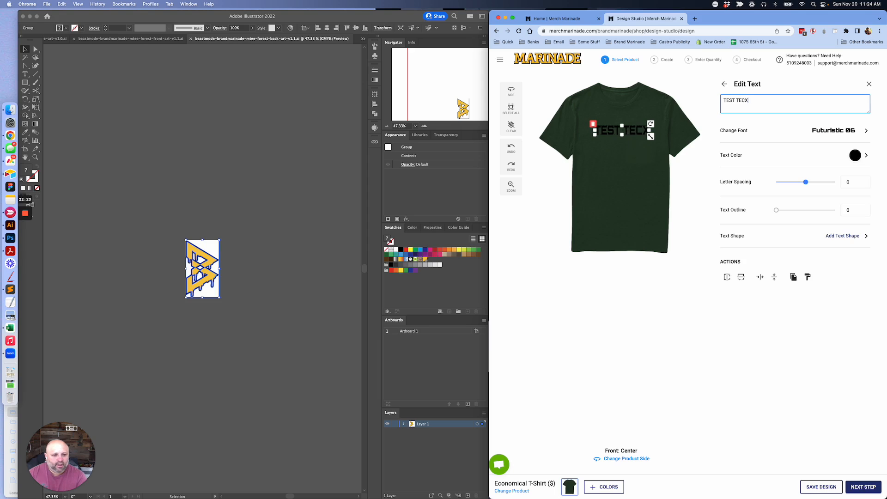
key(BackSpace)
key(BackSpace)
text(XT)
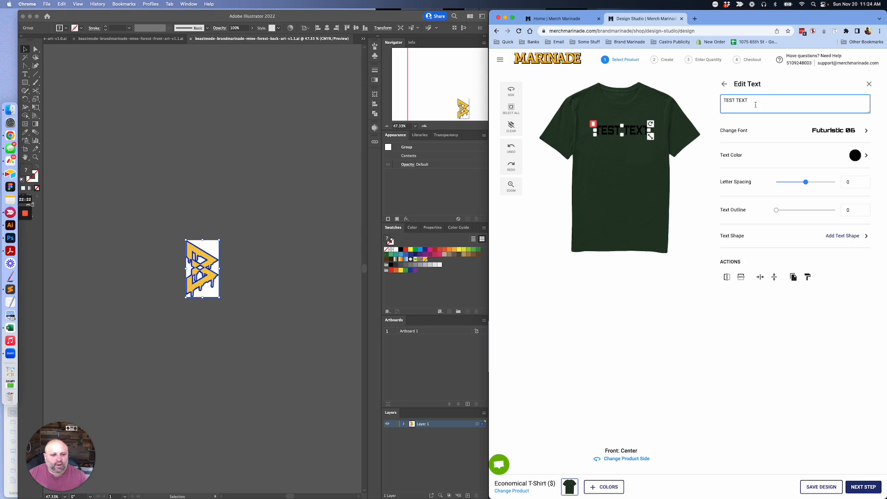
click(674, 156)
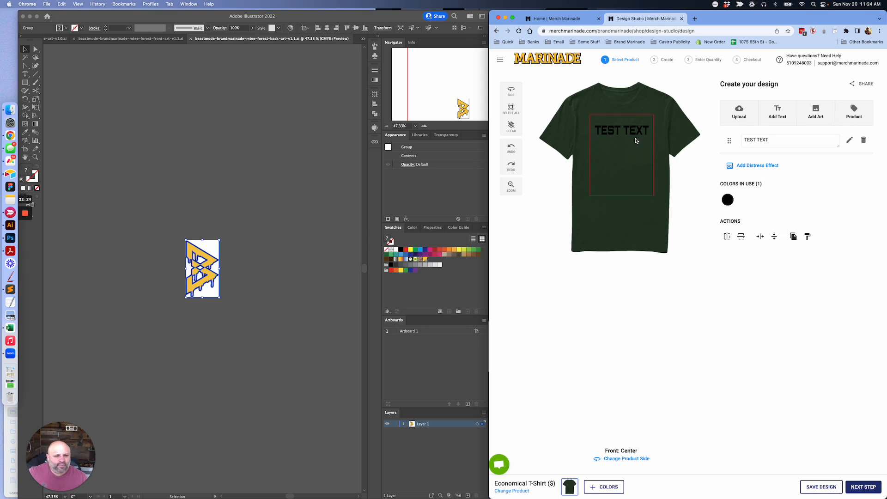
Step: Replace the shirt's wording with BEASTMODE and move the text slightly higher on the chest
drag(738, 141, 770, 141)
text(BEASTMODE)
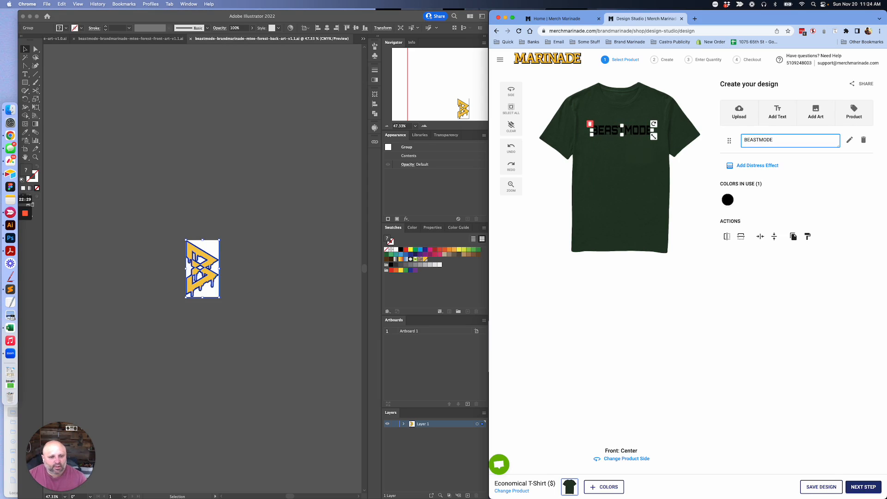
click(759, 185)
click(673, 170)
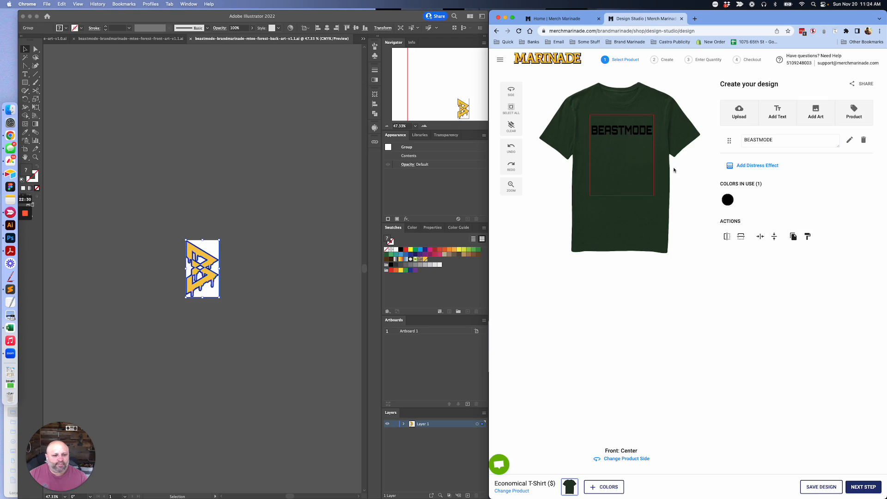
drag(628, 136, 626, 129)
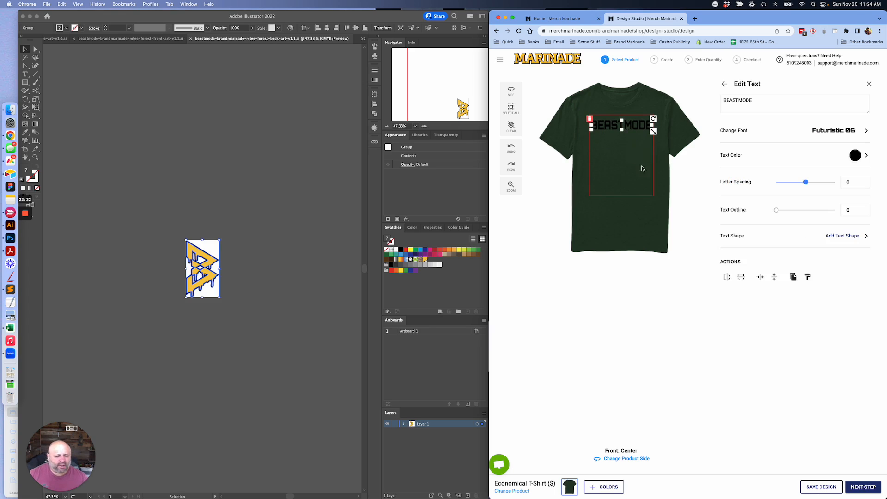
click(686, 160)
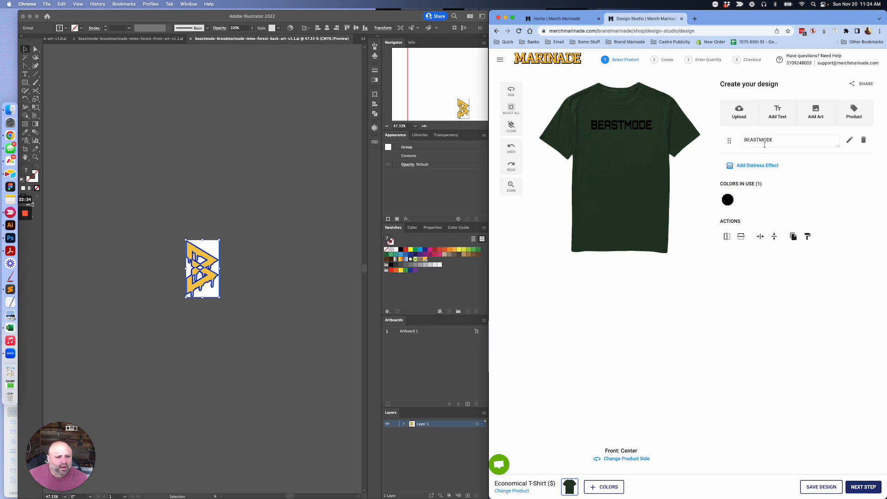
Step: Change the BEASTMODE text color from black to golden yellow
click(727, 200)
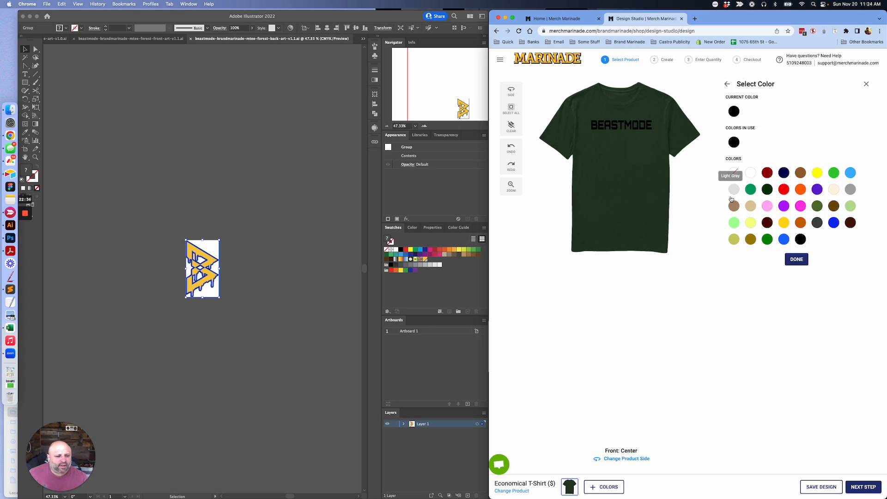
click(783, 223)
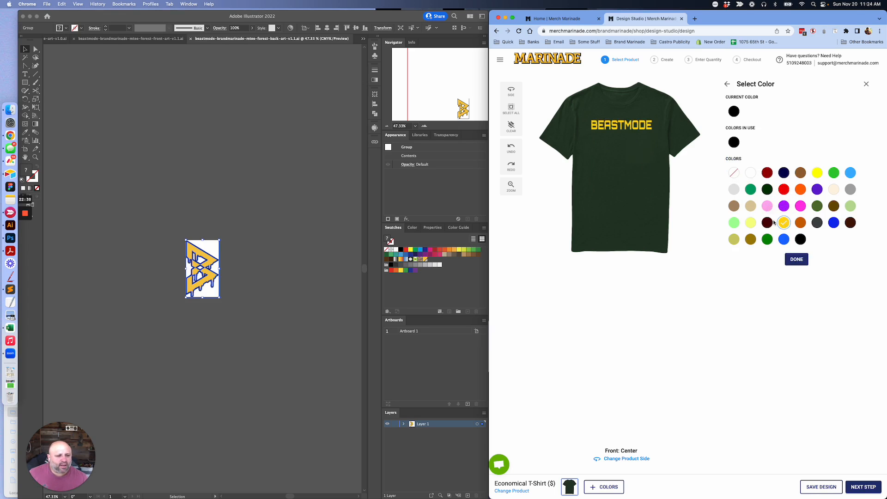
click(799, 261)
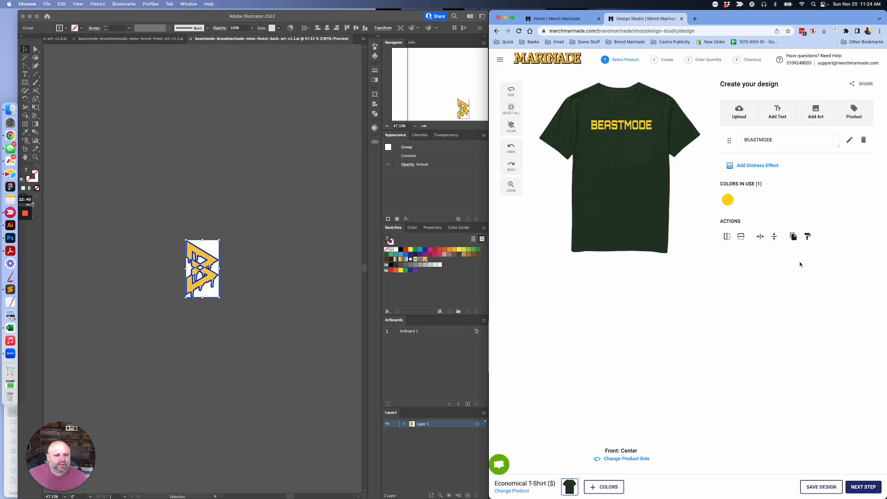
Step: Proceed to the quantities for the Forest Green Economical T-Shirt and set 4 SM, 5 MD and 5 LG
click(874, 487)
click(676, 176)
click(676, 176)
click(676, 177)
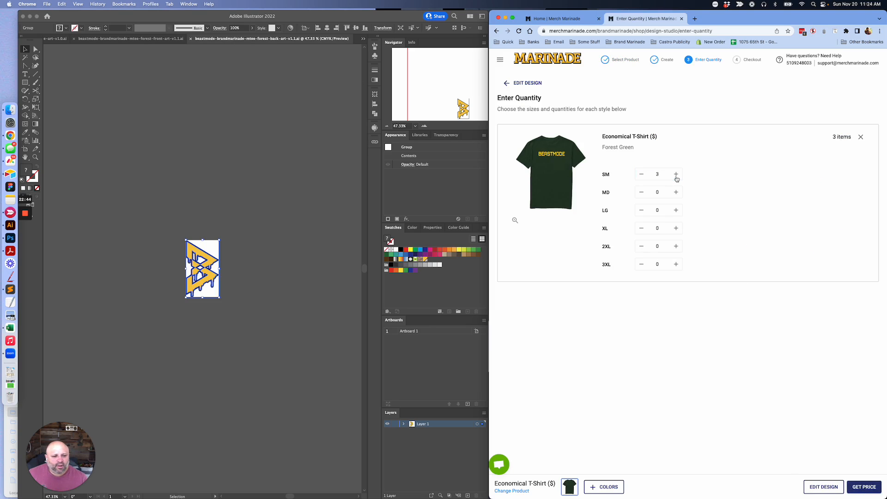
click(676, 176)
click(676, 193)
click(676, 193)
double_click(677, 192)
click(676, 192)
click(675, 210)
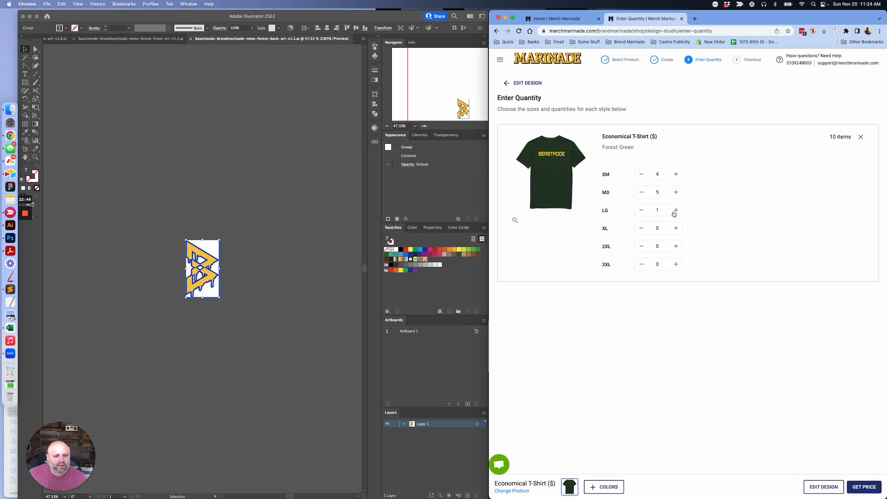
click(675, 211)
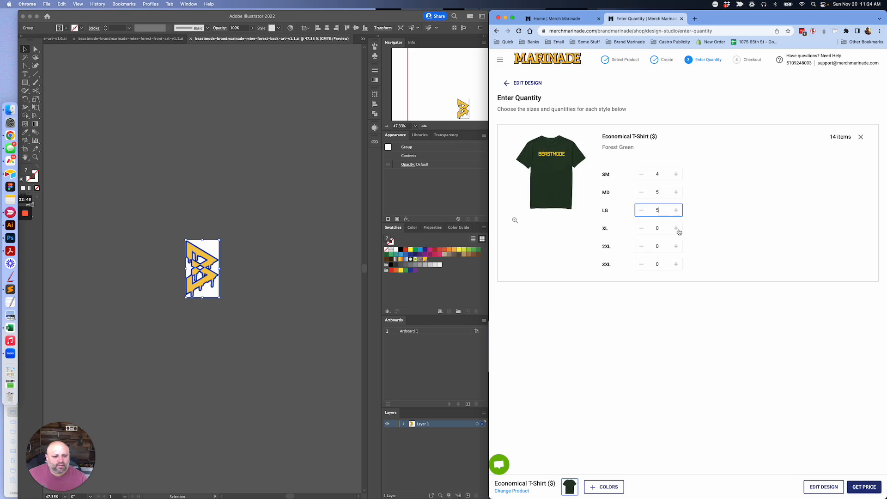
Step: Set the quantities to 20 LG, 20 MD and 12 XL, and check the estimated price summary
text(20)
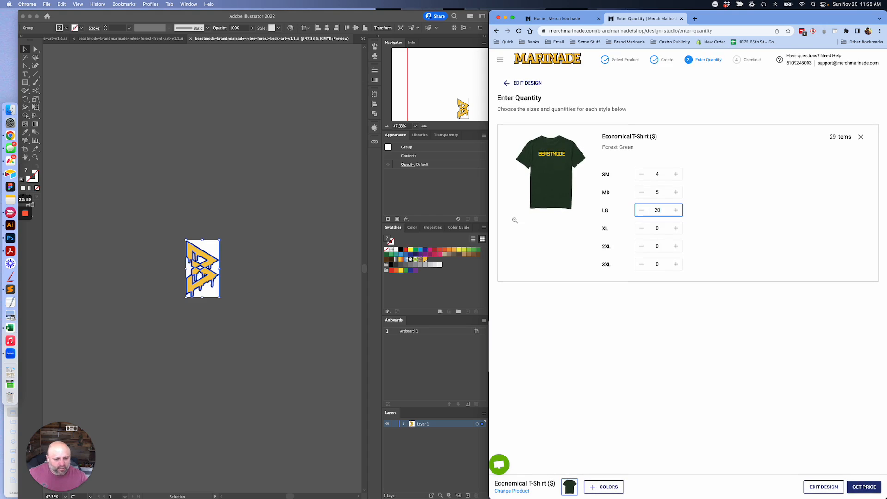
double_click(656, 192)
text(20)
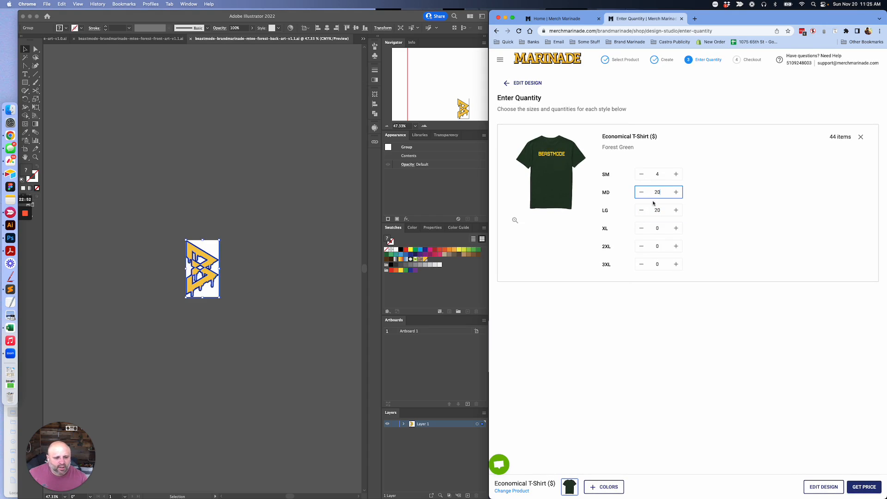
click(658, 228)
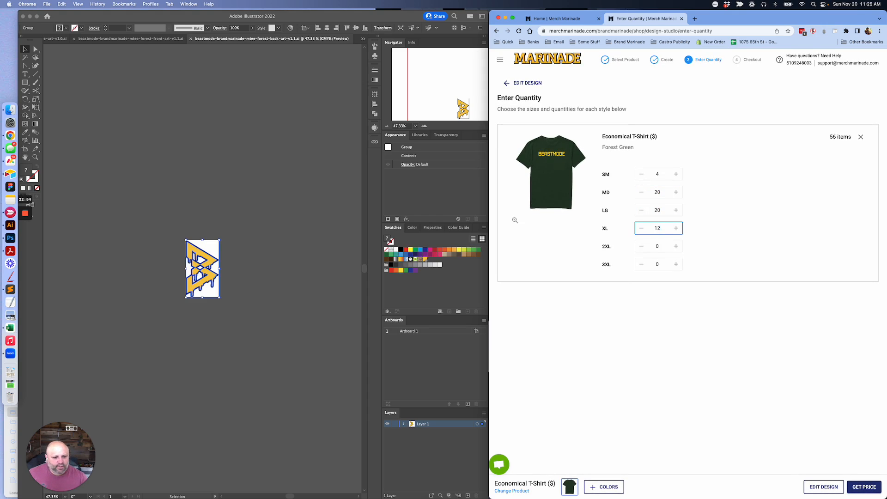
click(745, 333)
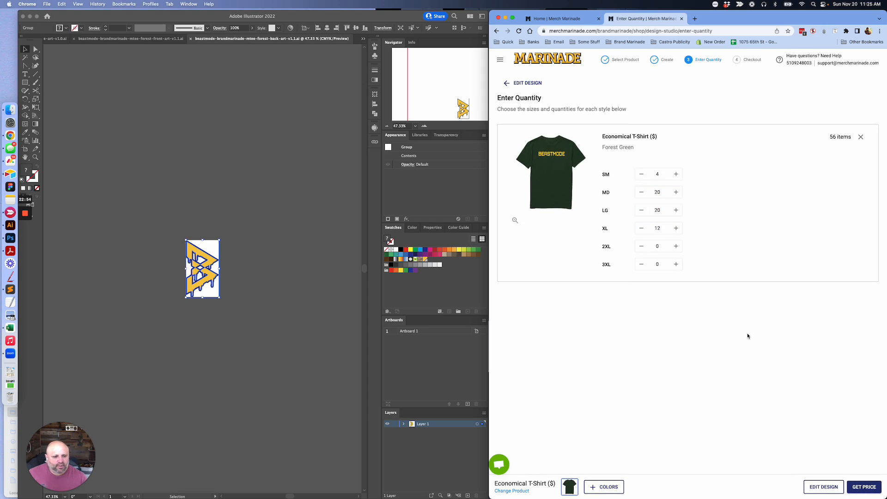
click(863, 487)
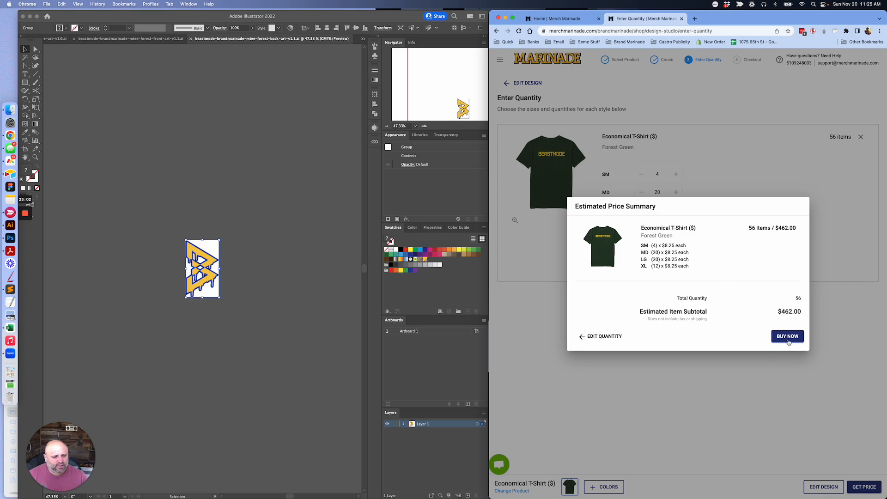
click(758, 180)
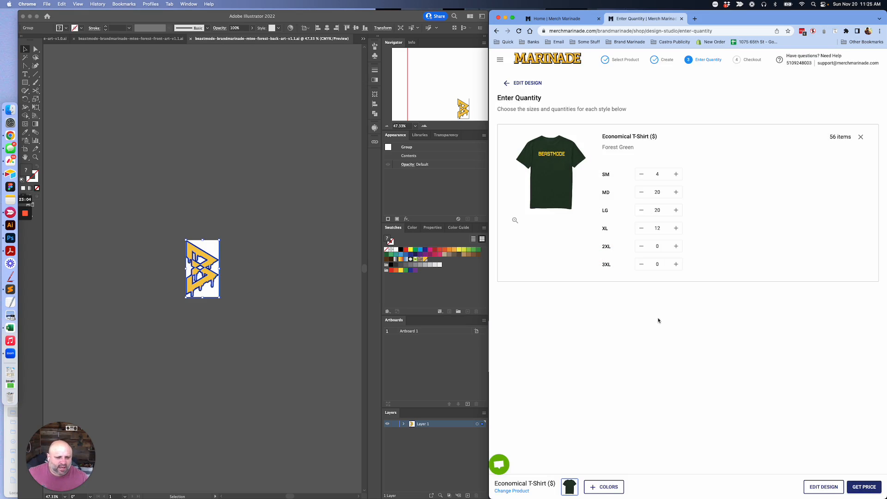
Step: Return to the design and replace the BEASTMODE text with the uploaded artwork beastmode-brandmarinade-mtee-forest-front-art-v1.1.pdf
click(812, 487)
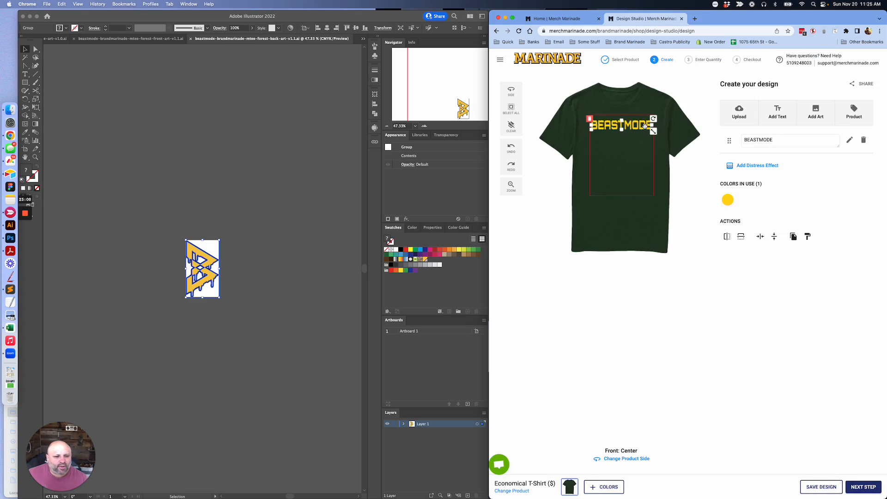
click(589, 120)
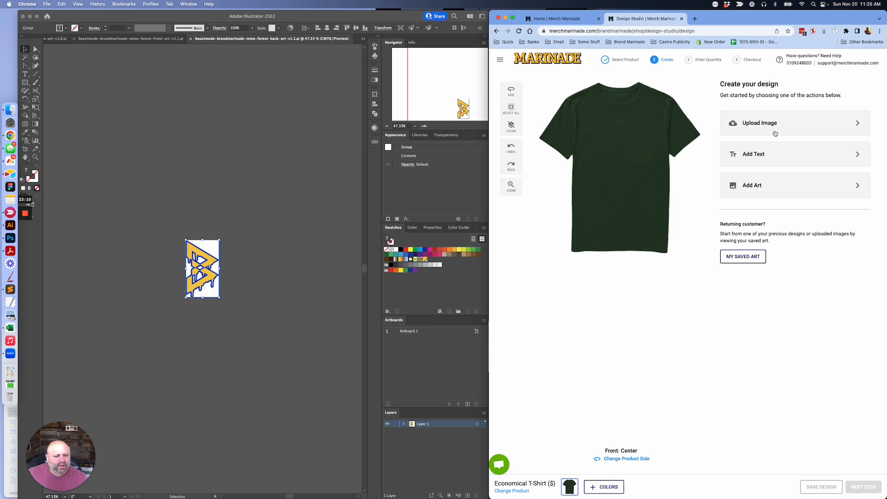
click(775, 133)
click(804, 188)
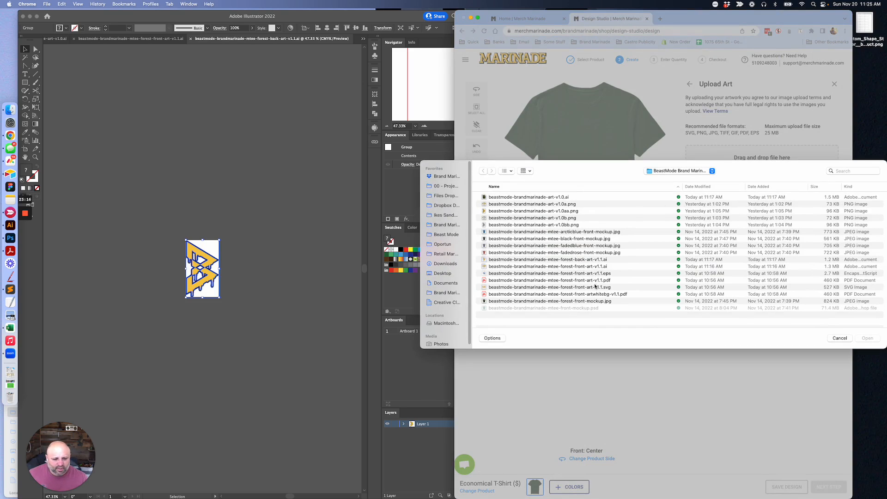
click(595, 280)
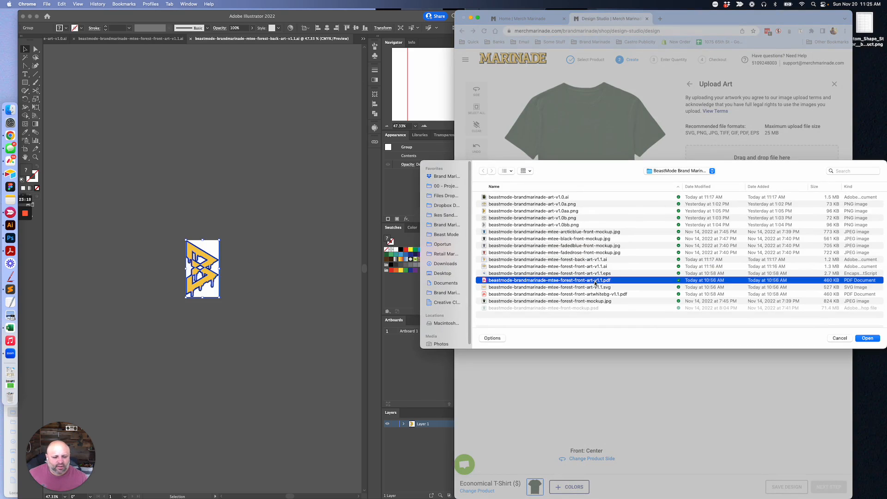
double_click(595, 281)
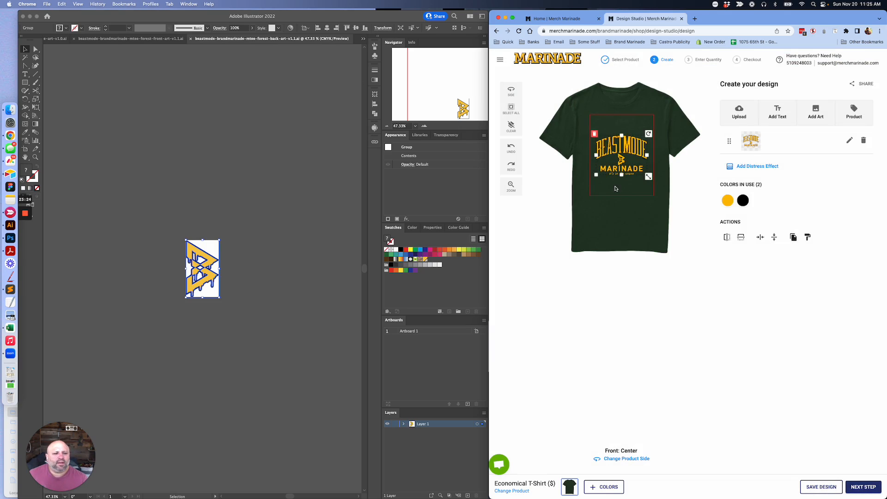
Step: Enlarge the front artwork to about the full print-area width and place it high on the chest
drag(619, 158, 651, 160)
drag(637, 148, 637, 149)
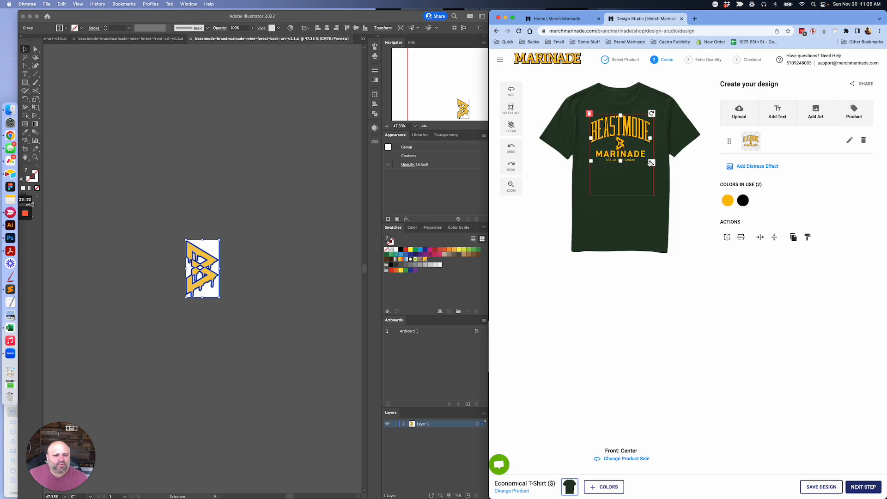
drag(652, 162, 641, 147)
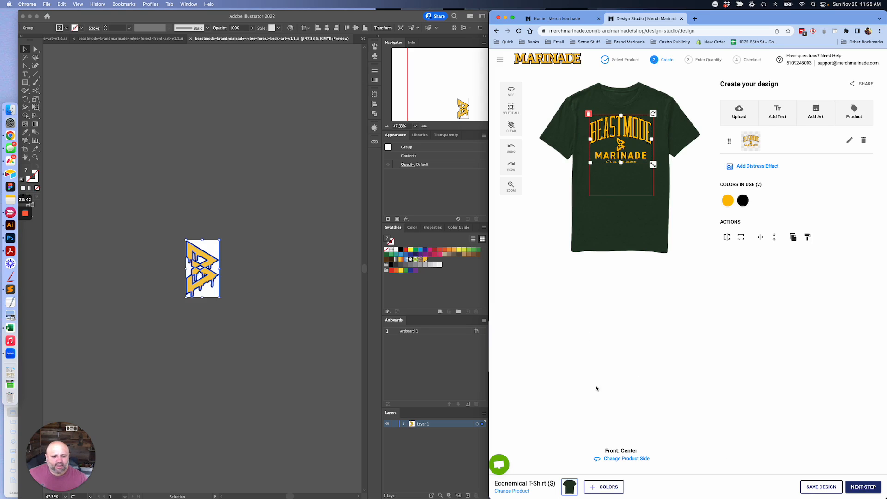
Step: Switch to the shirt's Back Center location and upload beastmode-brandmarinade-mtee-forest-back-art-v1.1.ai
click(619, 459)
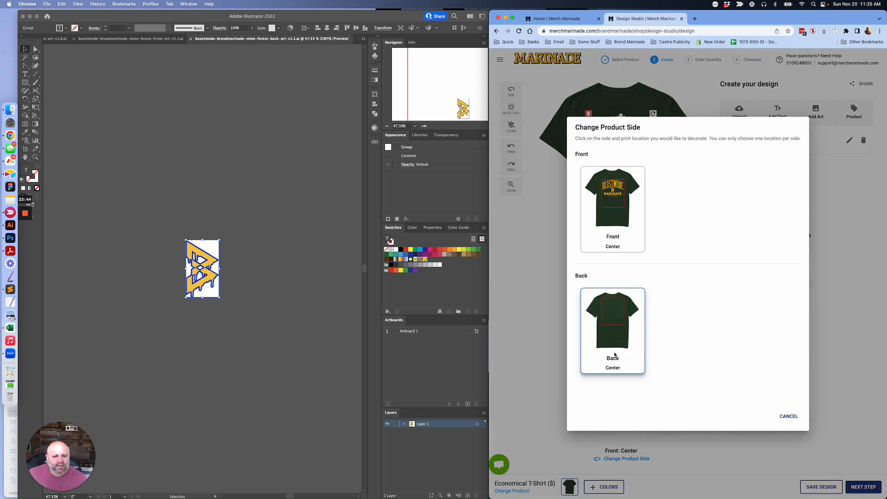
click(614, 323)
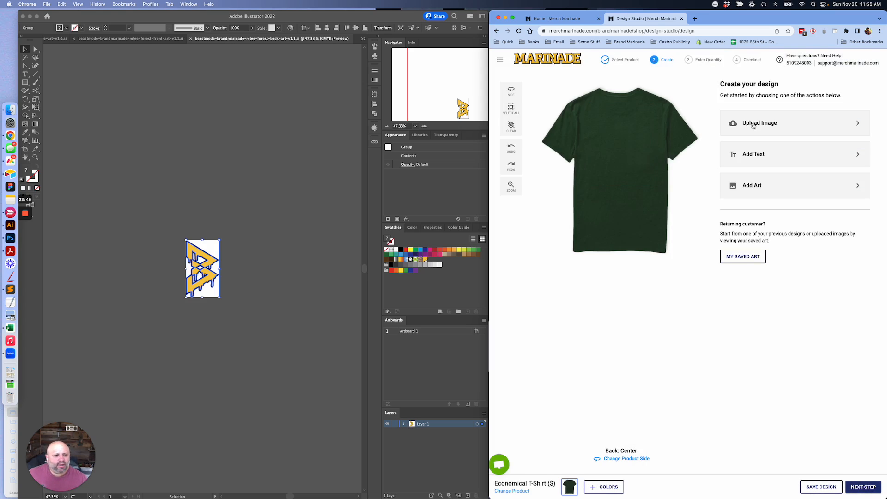
click(756, 124)
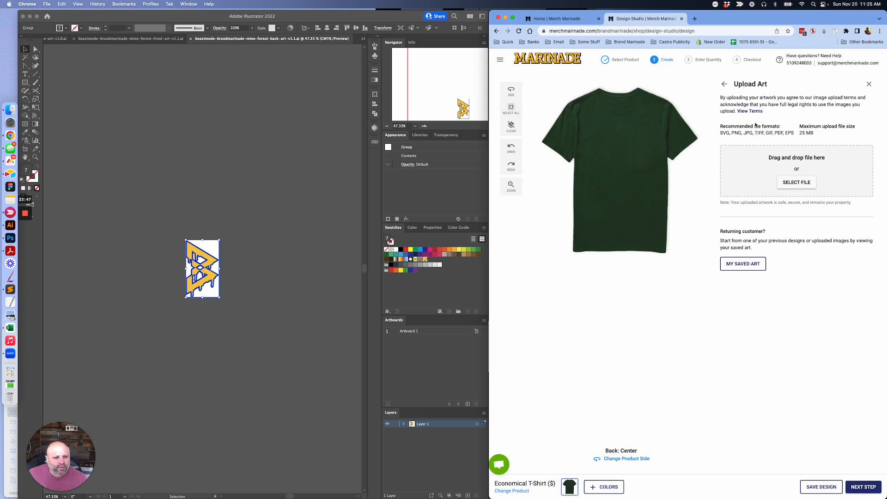
click(797, 182)
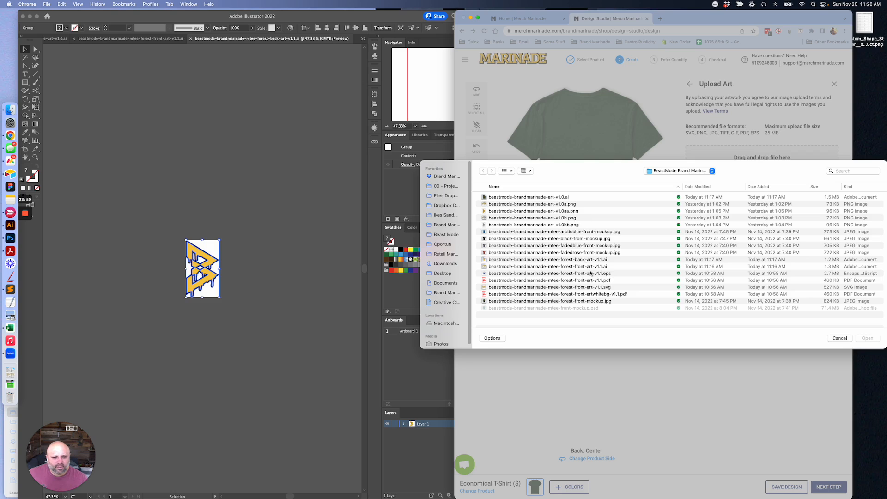
double_click(587, 261)
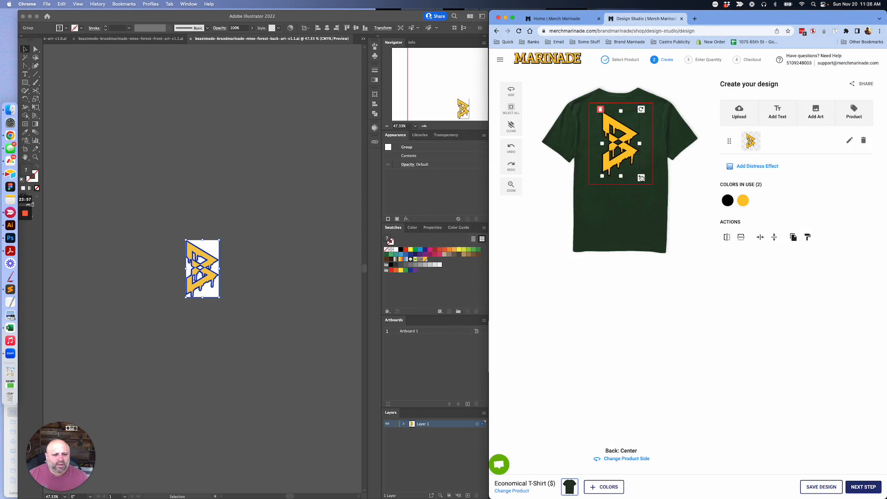
Step: Shrink the back logo to a small mark and center it just below the collar
drag(641, 179, 622, 111)
click(642, 144)
click(644, 119)
click(623, 111)
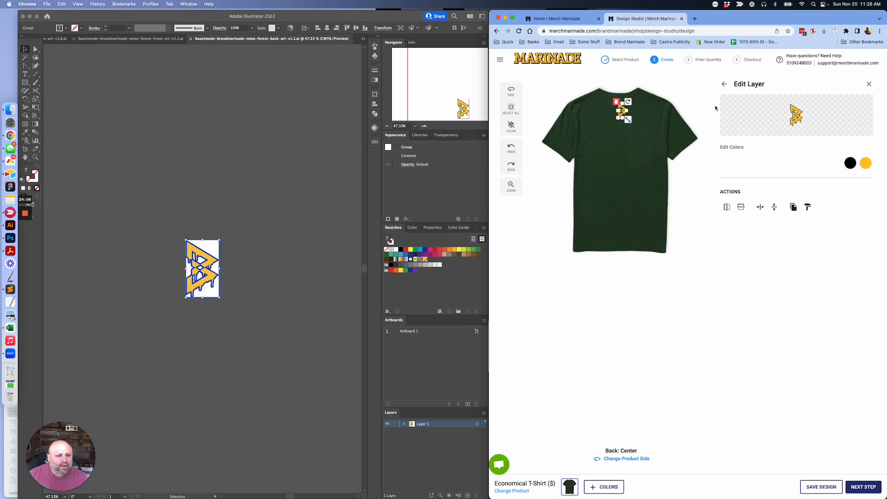
click(725, 85)
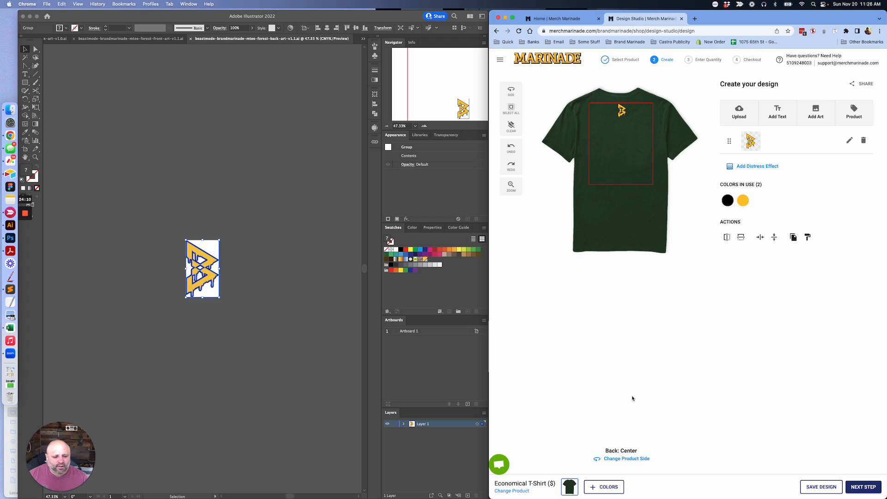
Step: Review the front and back prints, proceed to the quantities and get the estimated price for the two-sided design
click(628, 459)
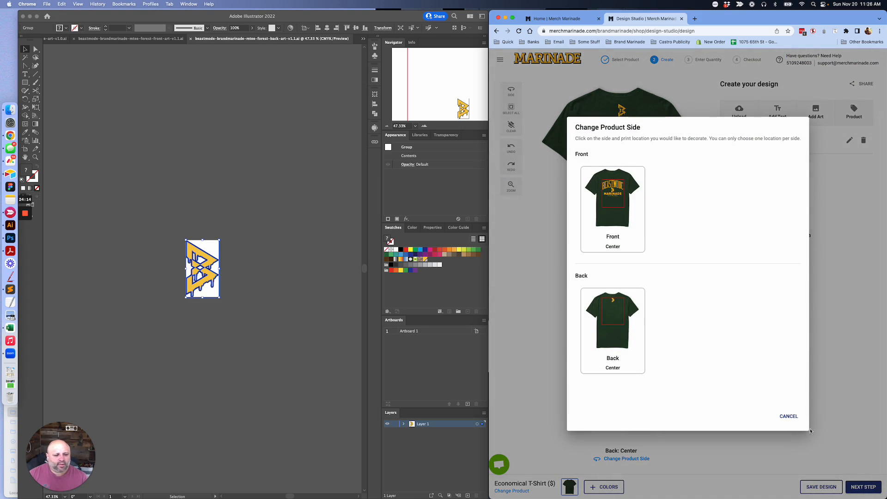
click(788, 417)
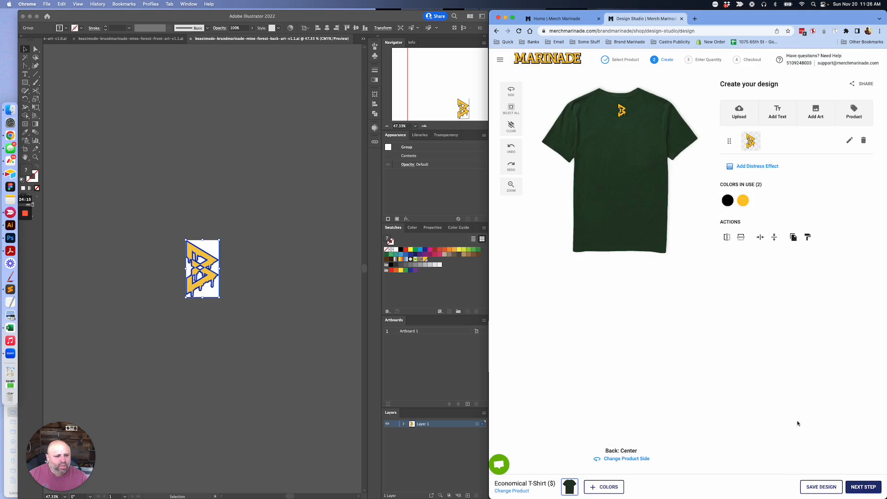
click(862, 487)
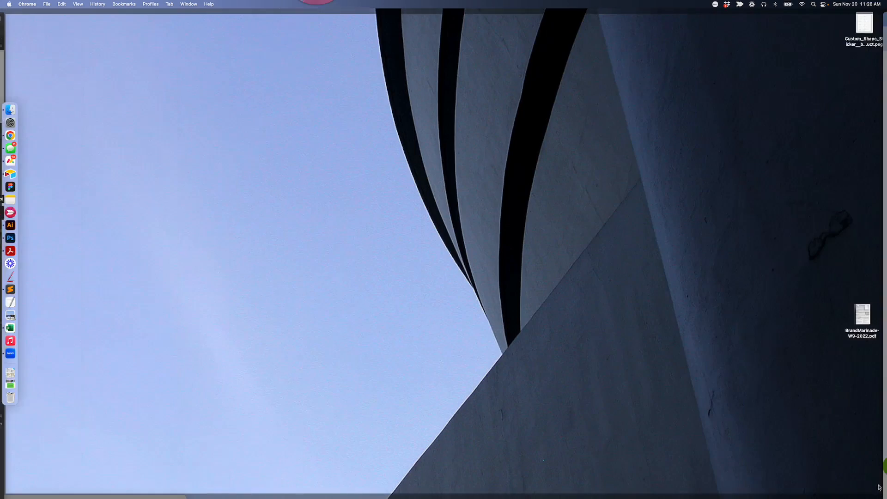
click(864, 487)
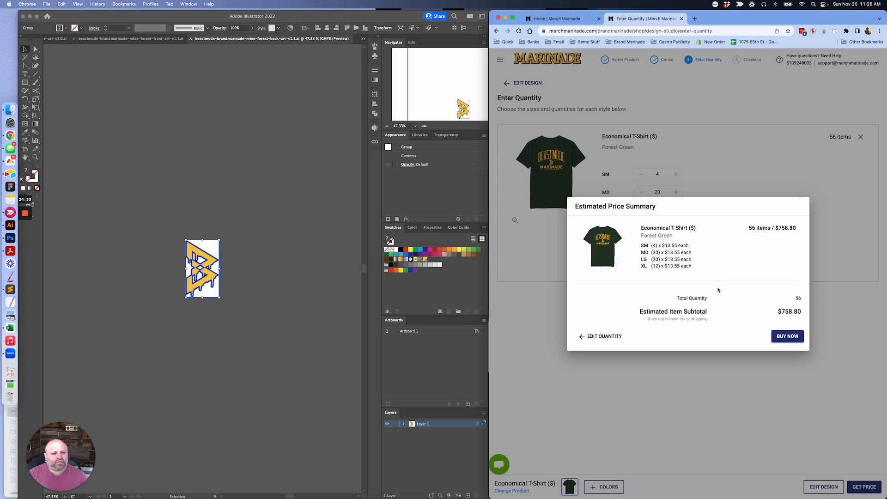
Step: Buy the shirts, naming the design "BeastMode Brand Marinade (Test02)" and adding it to the cart
click(791, 338)
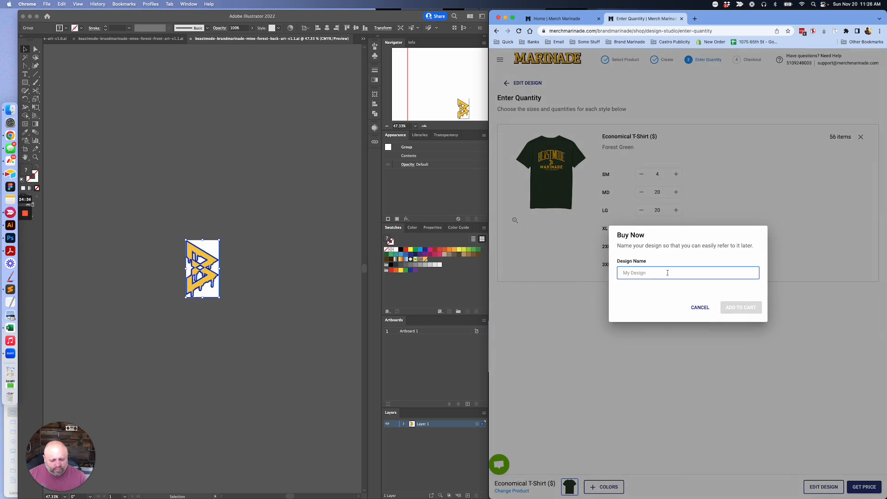
text(BEastMo)
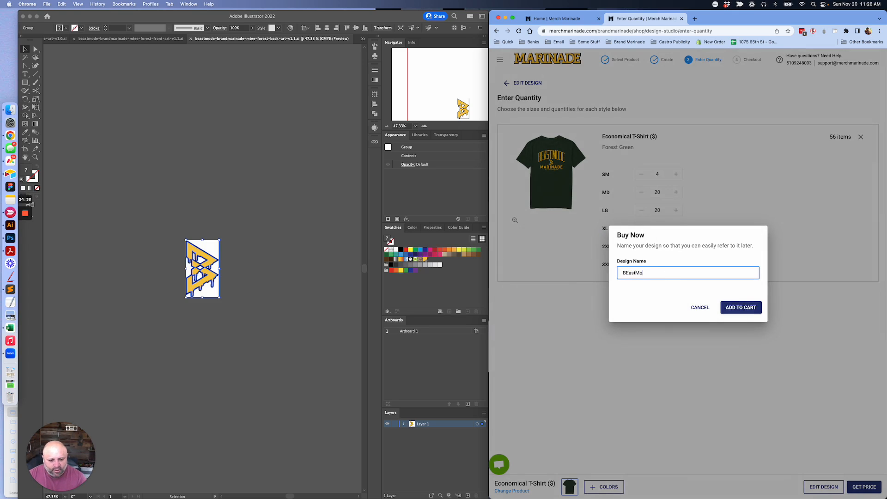
text(d)
key(BackSpace)
key(BackSpace)
key(BackSpace)
key(BackSpace)
key(BackSpace)
key(BackSpace)
key(BackSpace)
text(east)
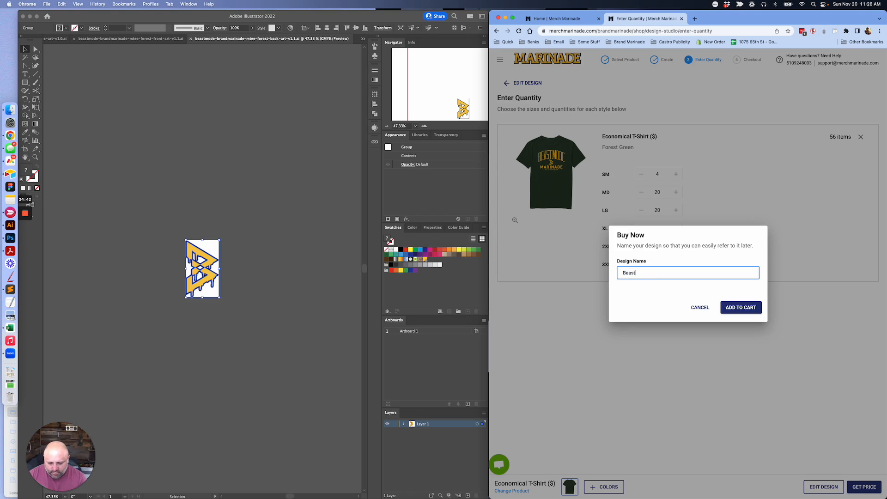
text(Mode Brand Marinade)
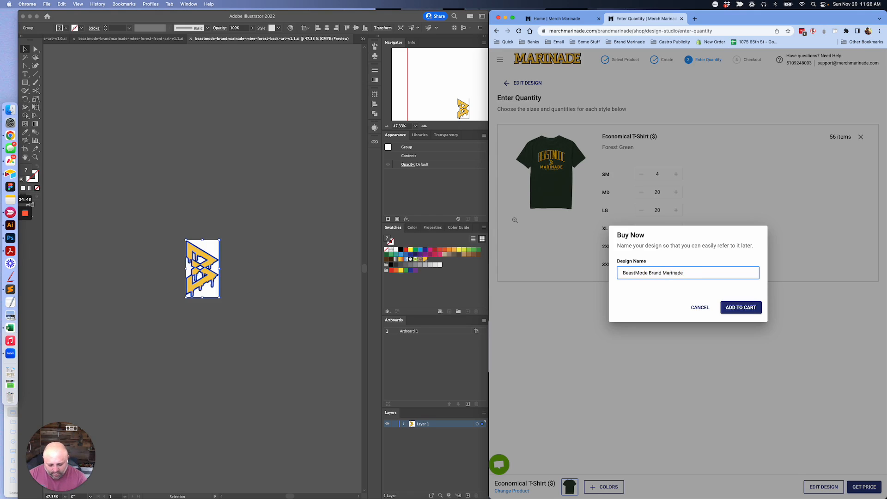
text())
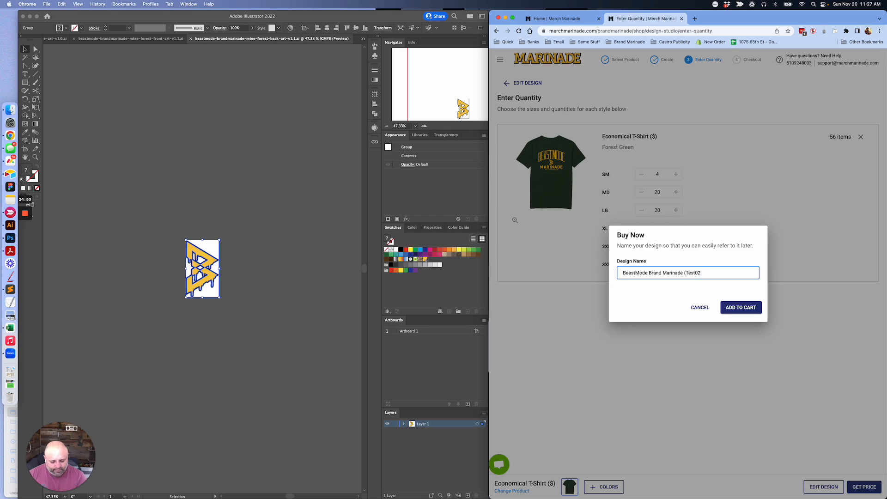
click(752, 308)
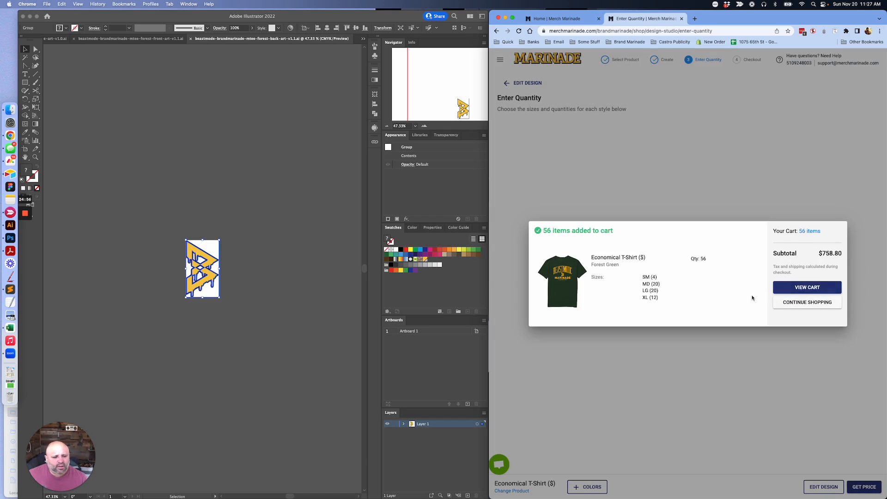
Step: View the cart and start adding another color, Cardinal, to the Forest Green Economical T-Shirt
click(805, 286)
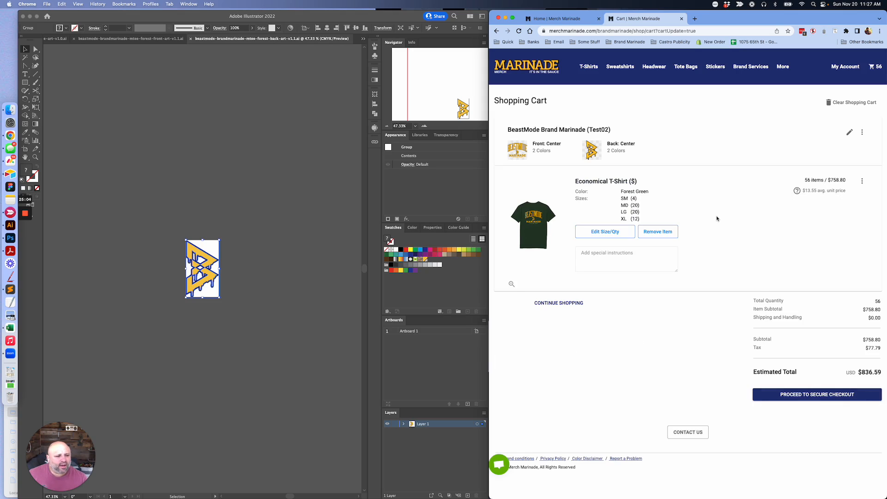
click(862, 181)
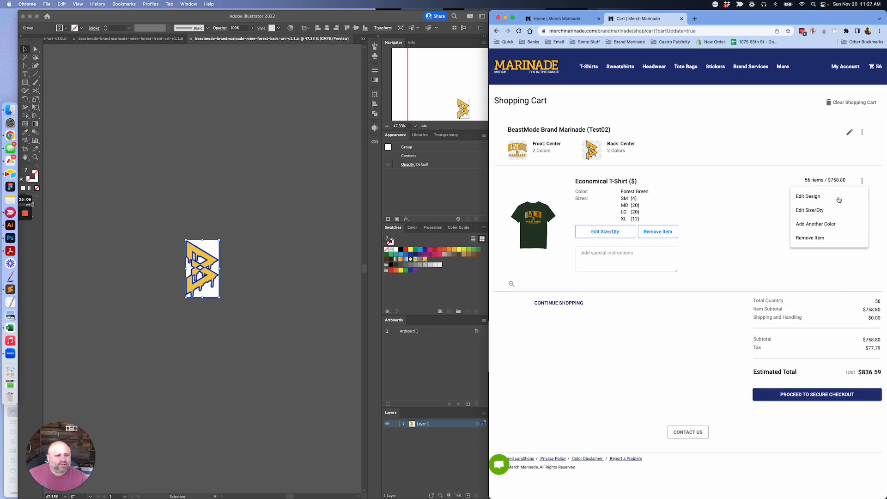
click(815, 224)
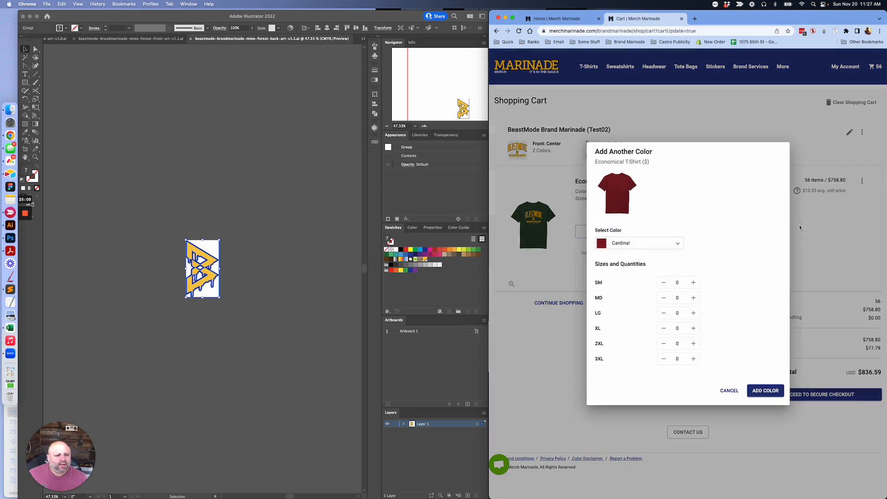
click(649, 249)
click(643, 246)
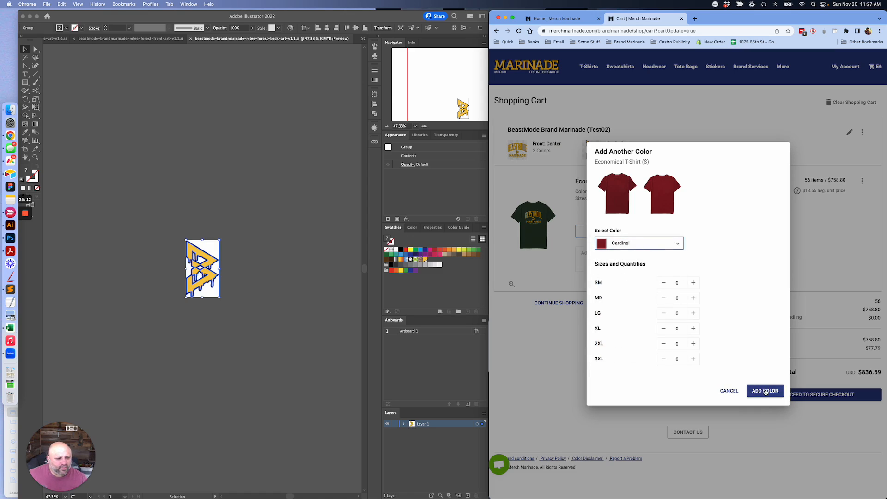
Step: Set the Cardinal quantities to 4 SM, 5 MD and 3 LG, and add the color to the cart
click(693, 283)
click(692, 284)
click(693, 283)
click(693, 284)
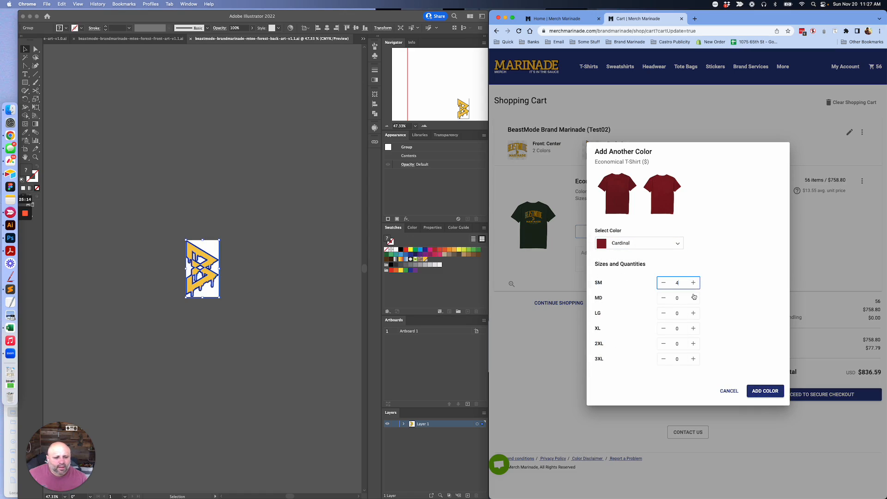
click(693, 298)
click(693, 298)
click(693, 298)
click(693, 298)
click(692, 297)
click(693, 313)
click(693, 313)
click(693, 313)
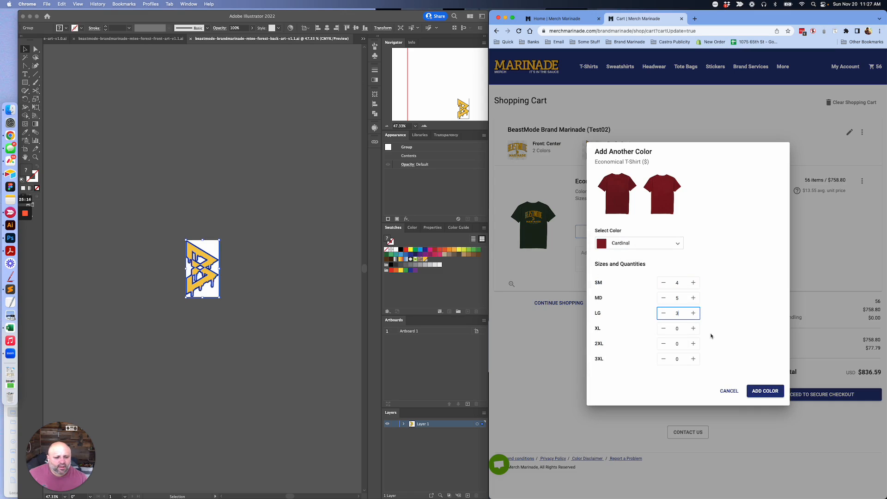
click(765, 391)
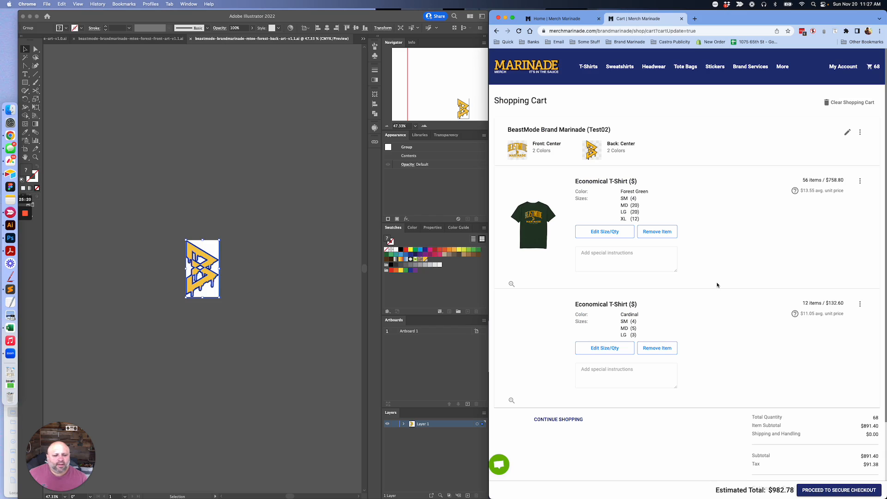
Step: Check the Cardinal shirts' unit price breakdown in the cart and reload the page
scroll(712, 297, down, 2)
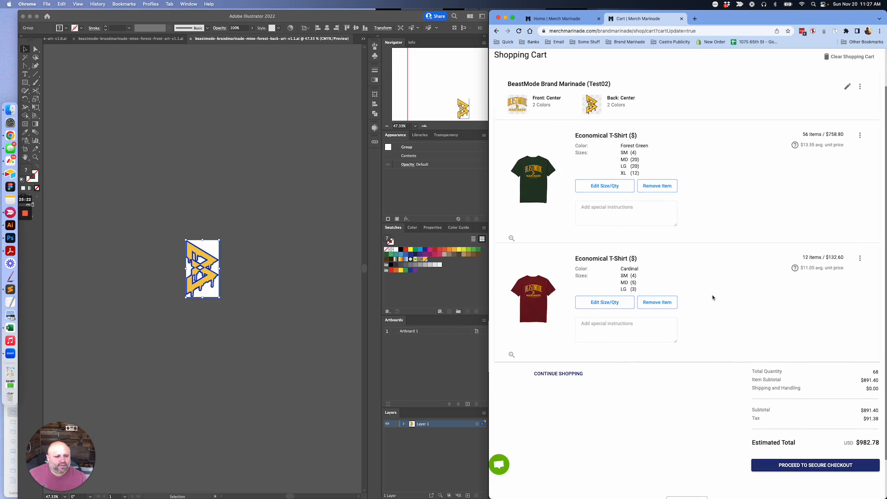
mouse_move(812, 266)
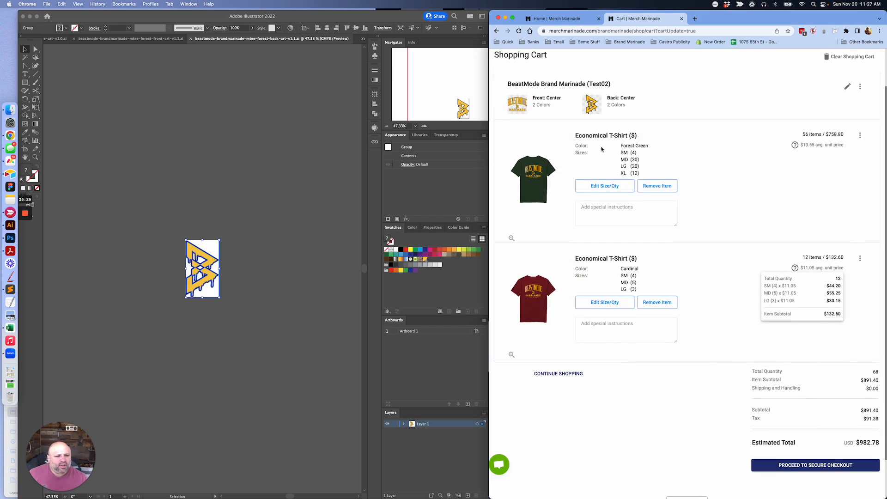
click(518, 30)
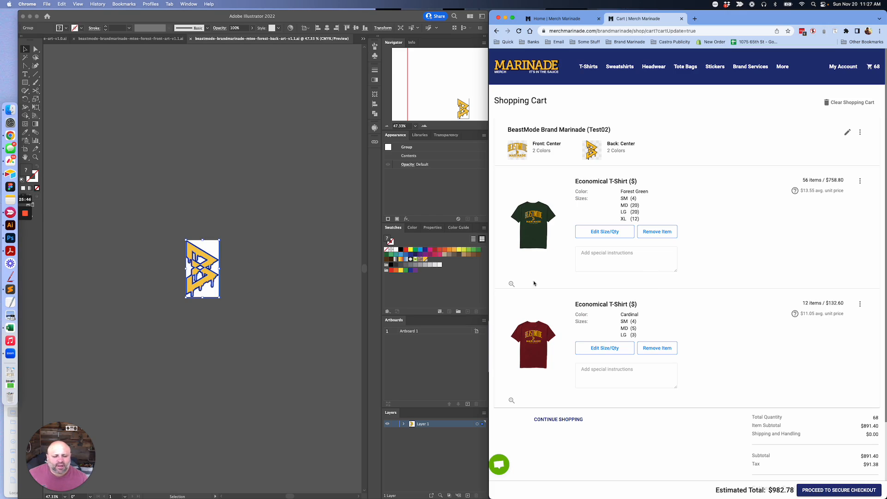
Step: Enter the special instruction "PMS 123c for the yellow" for the Forest Green shirt and copy it to the Cardinal shirt
click(613, 251)
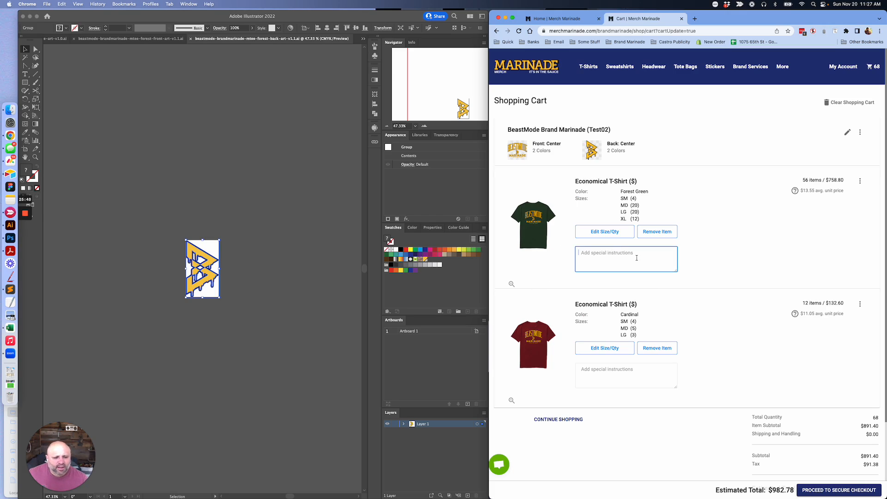
text(PMS 123c for the yellow)
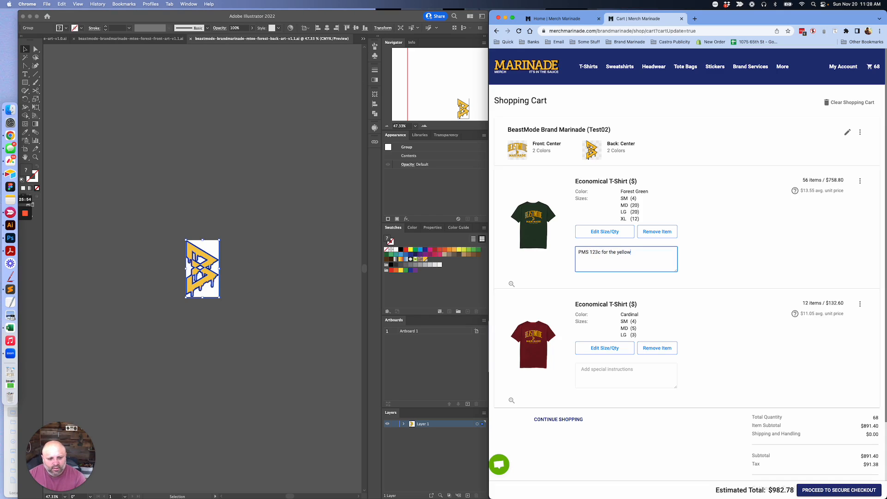
key(super+a)
key(super+c)
click(620, 377)
key(super+v)
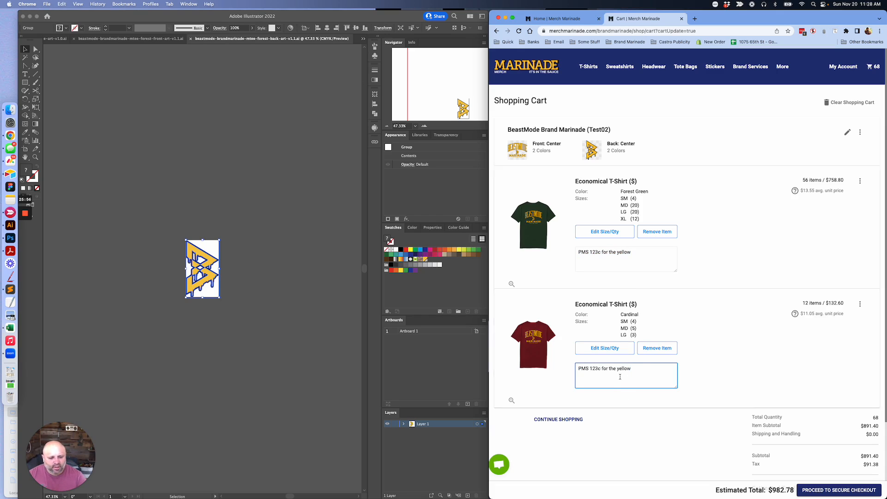
Step: Add the lines Front = 12.5" W and Back = 3.25" H to the Cardinal instructions and copy the full note to Forest Green
text(Front = 12.)
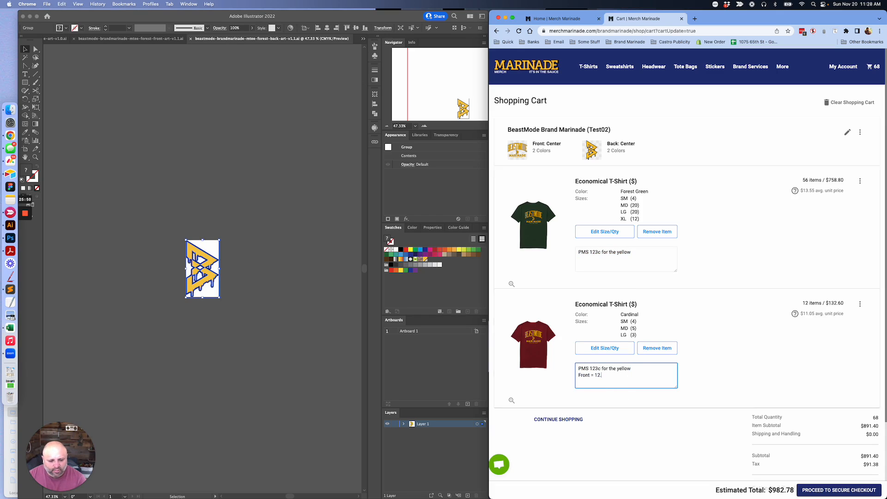
text(5" BAc)
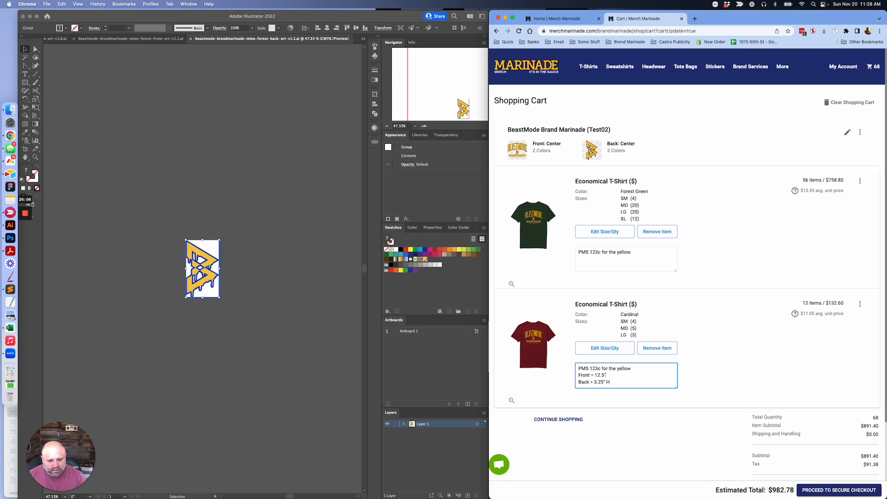
key(super+a)
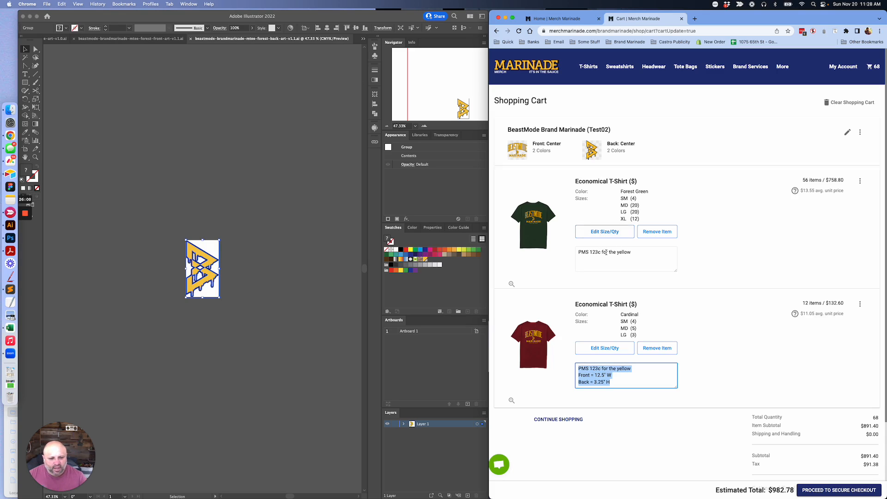
double_click(621, 252)
key(super+a)
key(super+v)
click(701, 315)
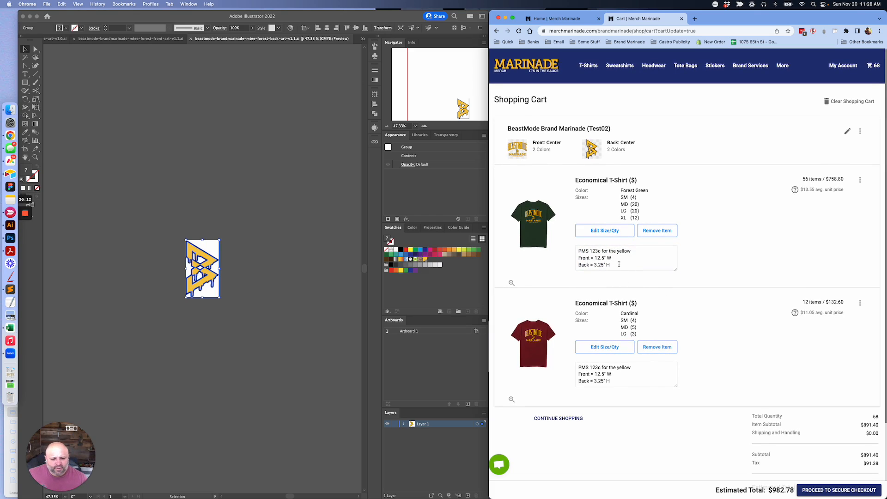
Step: Append "please put 1.5" below the back neck collar" to the back print line of the Cardinal instructions
click(620, 381)
text(please)
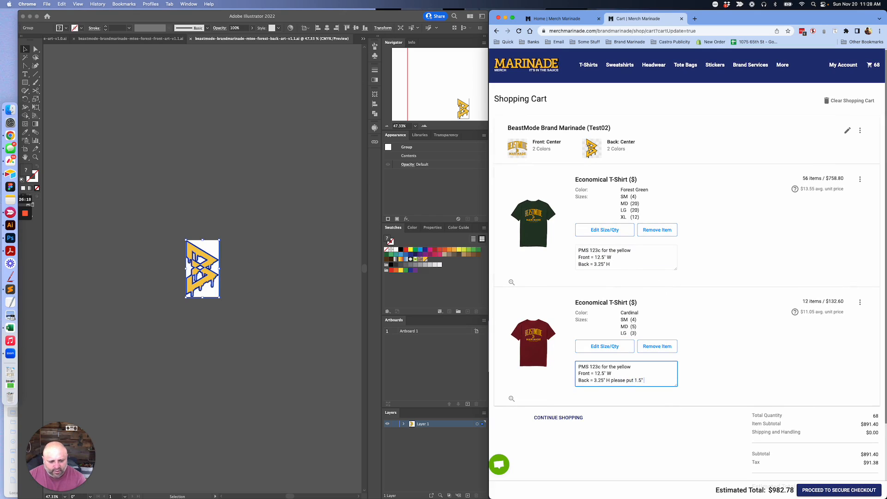
text(put 1.5" below the back neck )
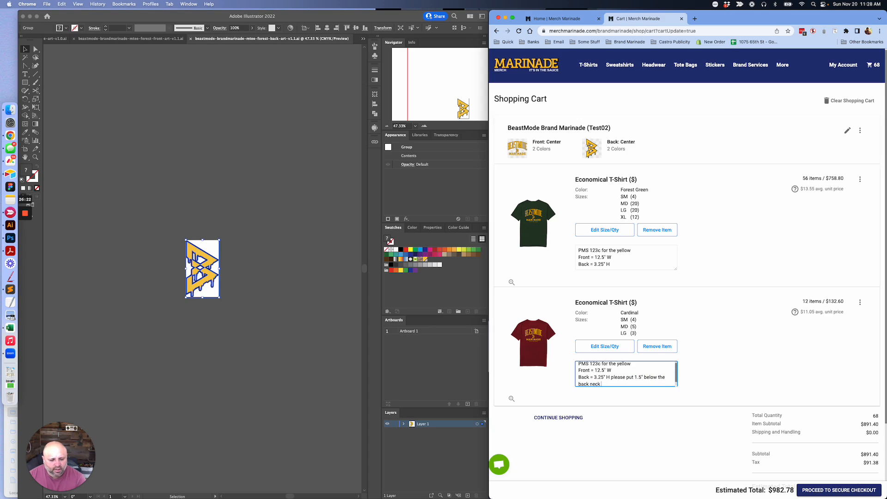
text(collar)
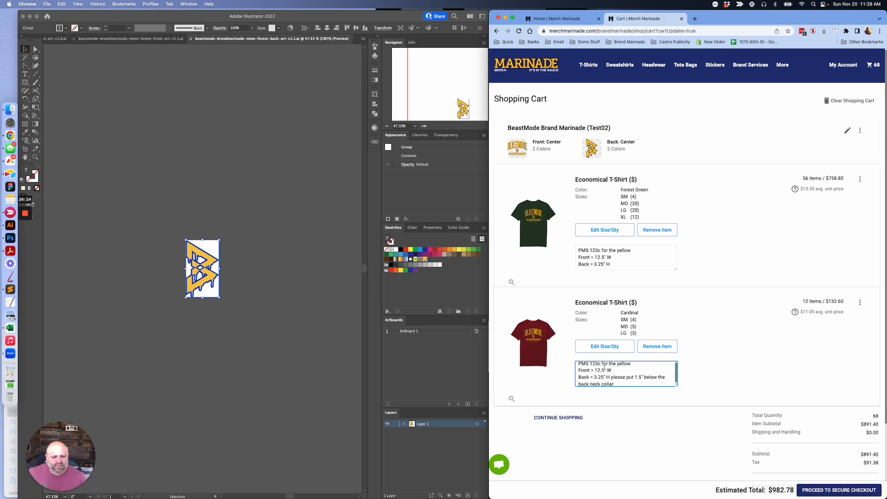
click(710, 384)
scroll(709, 384, down, 1)
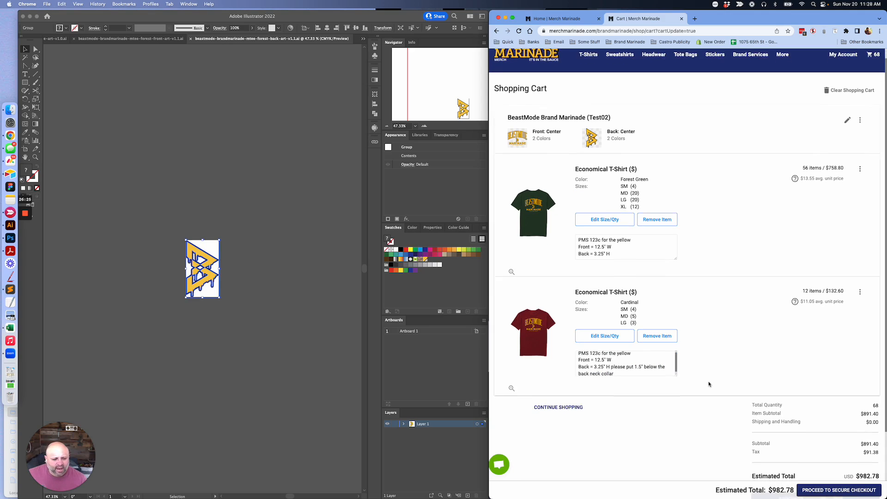
Step: Replace the Forest Green special instructions with a copy of the complete Cardinal note
click(648, 368)
key(super+a)
click(619, 245)
key(super+a)
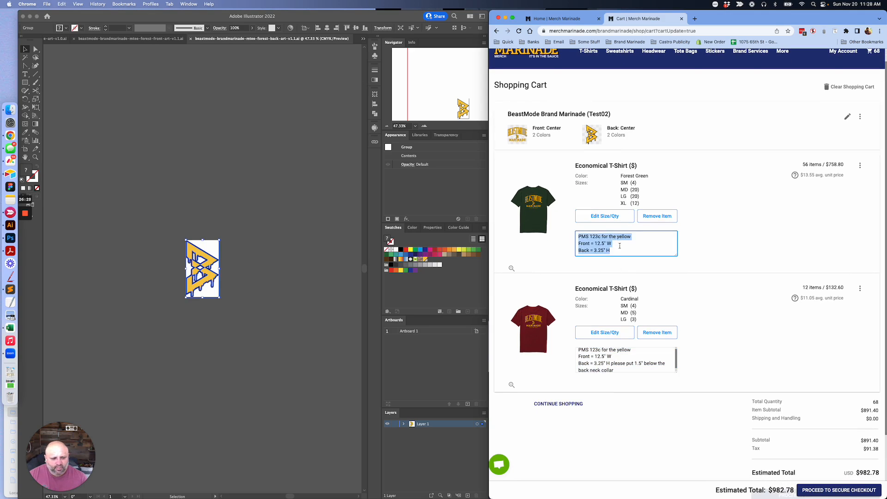
key(super+v)
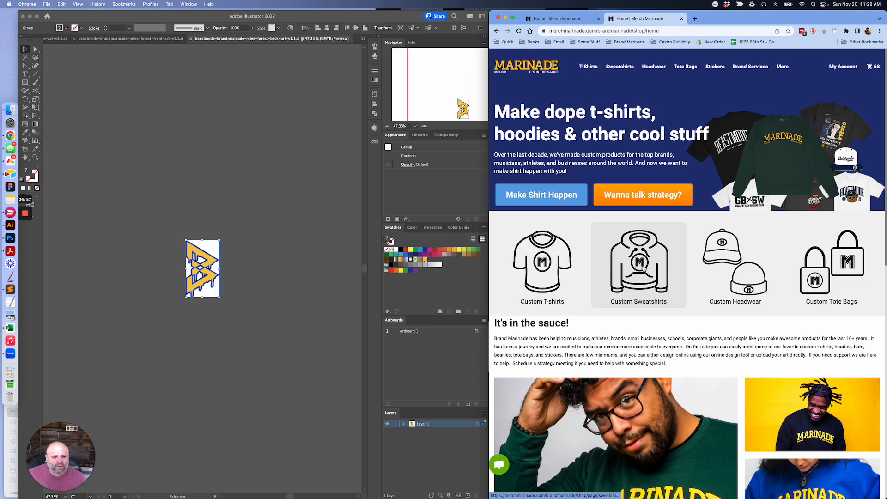
Step: Browse the custom sweatshirts, choose the Fashion Hoodie ($$) in Royal and start designing it online
click(644, 267)
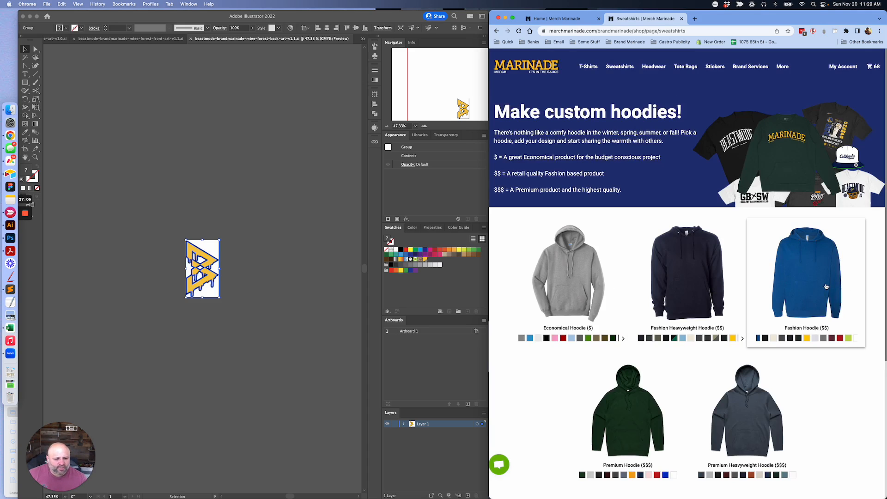
scroll(801, 323, down, 1)
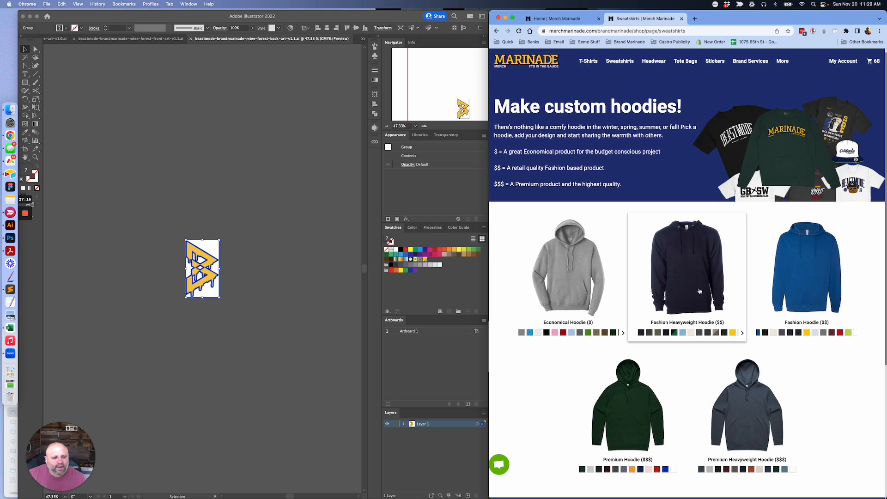
click(778, 283)
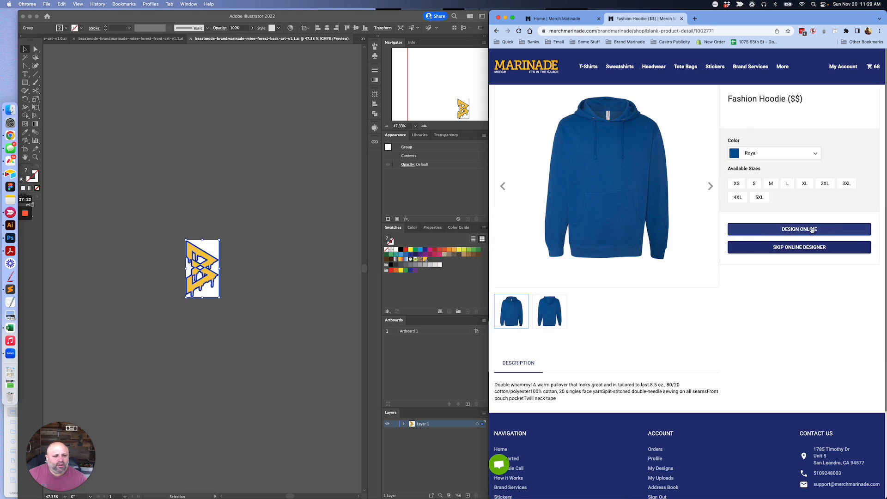
click(794, 231)
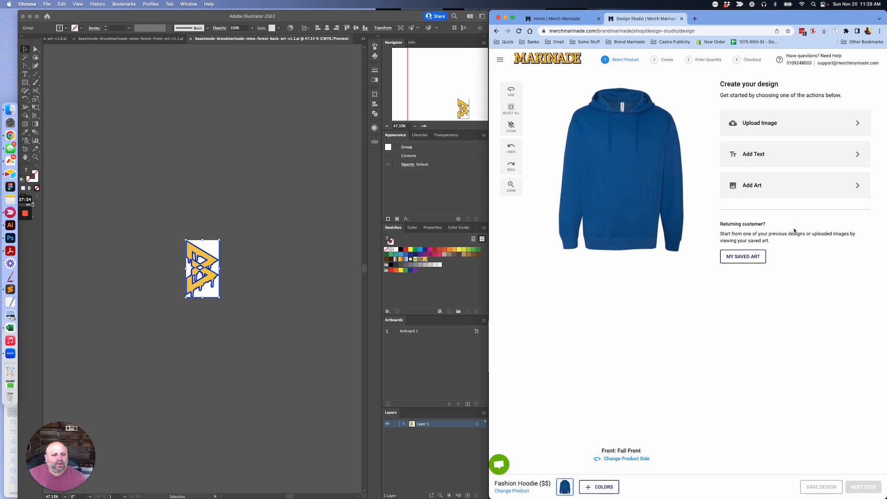
Step: Place the saved BeastMode Marinade design from the saved art on the hoodie
click(758, 186)
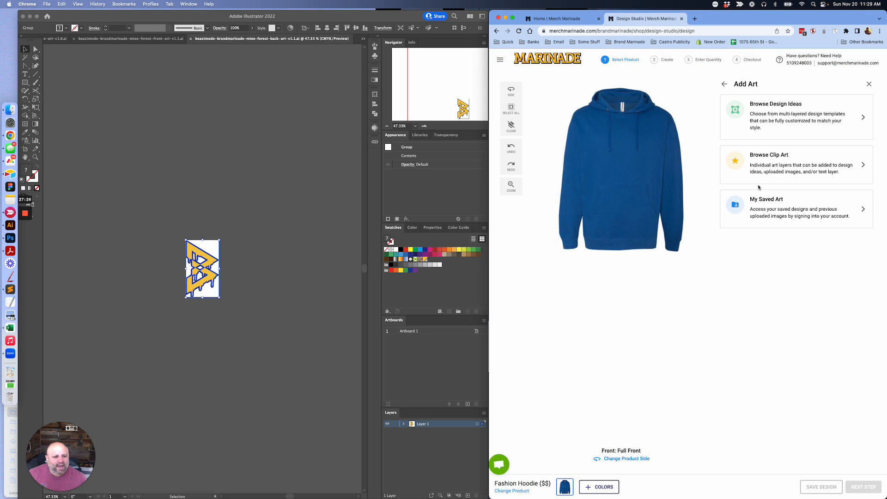
click(769, 203)
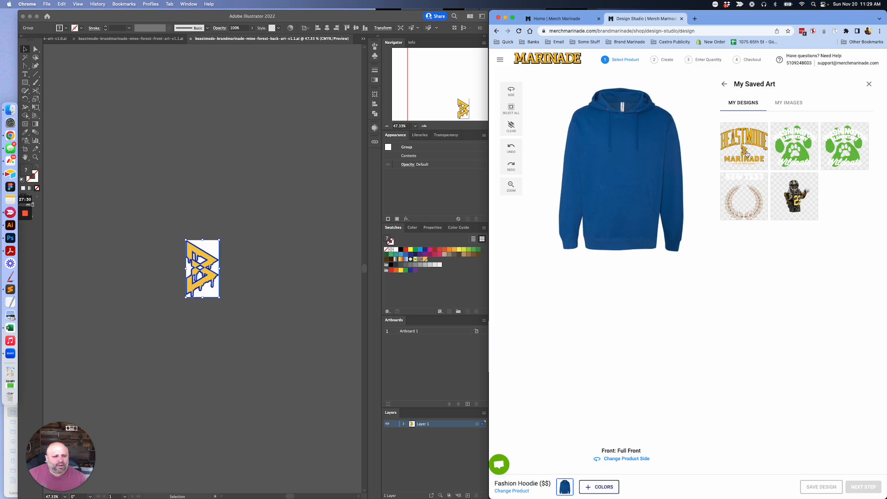
click(747, 153)
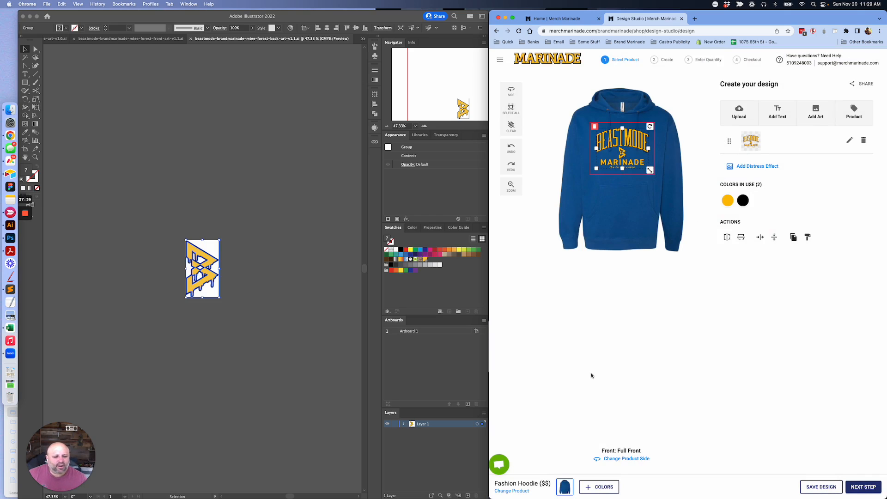
Step: Switch to the hoodie's back and shrink the logo to a small mark centered at the print area's upper edge
click(629, 459)
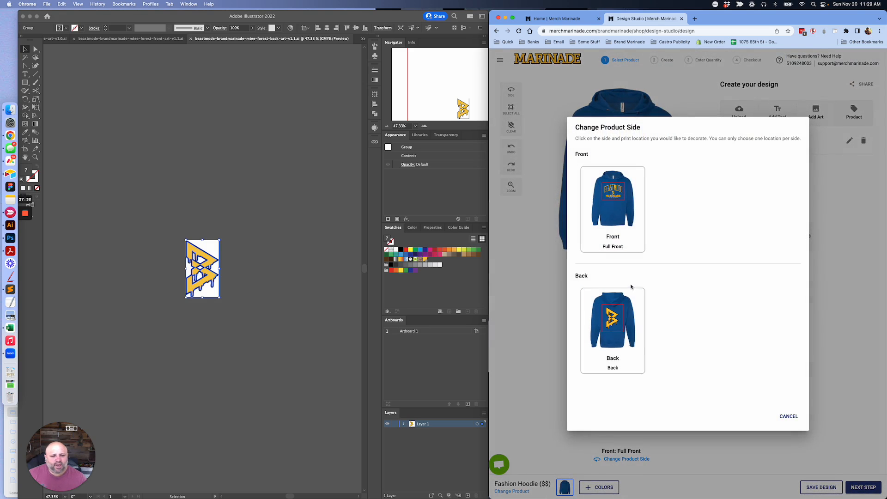
click(619, 327)
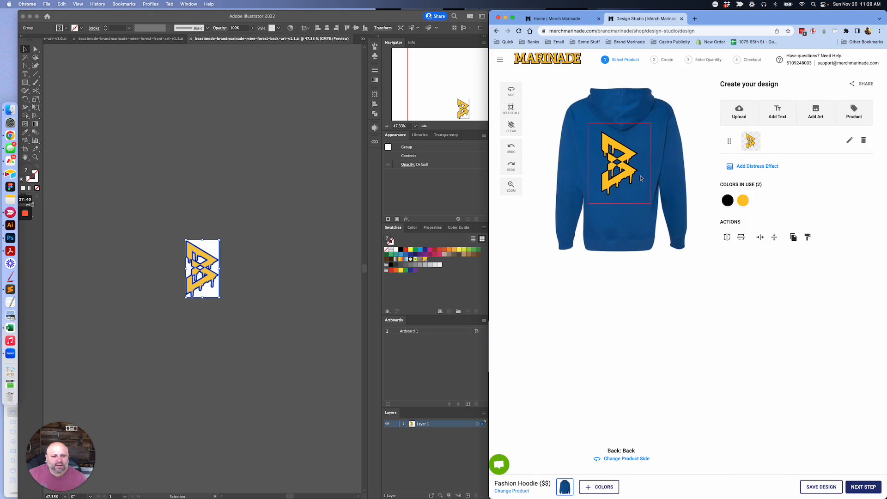
drag(640, 196, 622, 129)
click(628, 163)
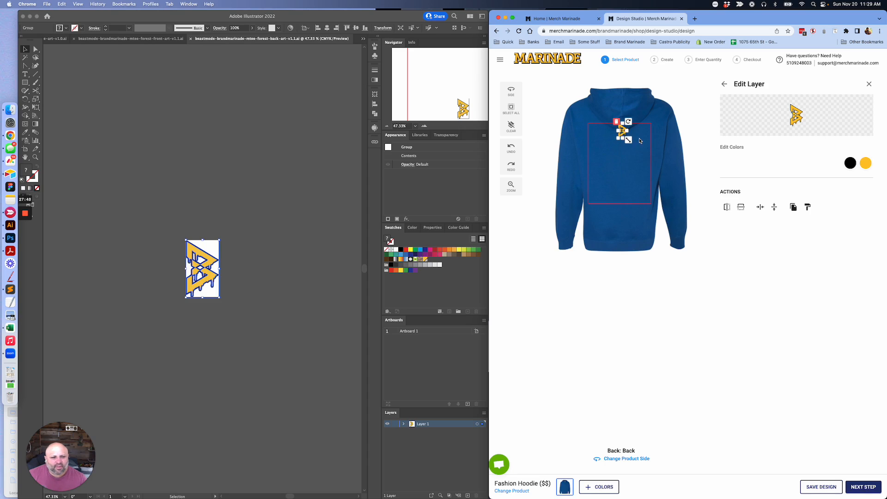
Step: Move the small back logo to the upper right corner of the hoodie's print area
click(631, 137)
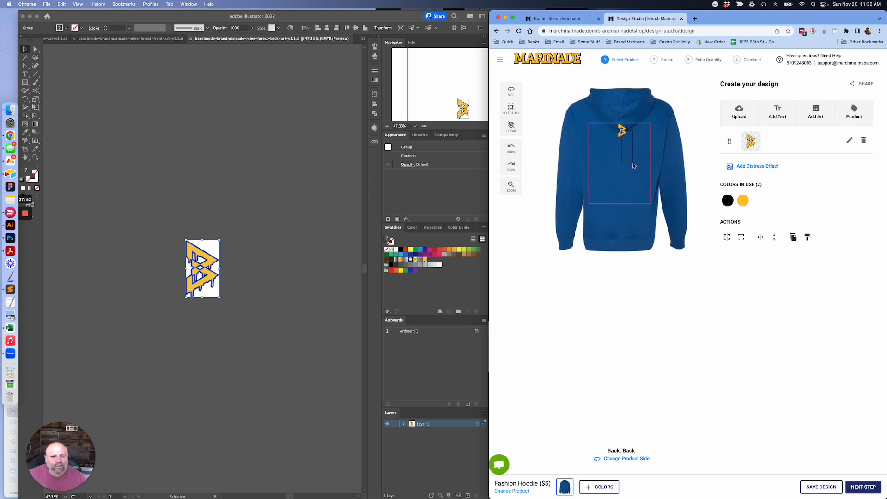
click(624, 135)
click(626, 136)
drag(625, 135, 644, 130)
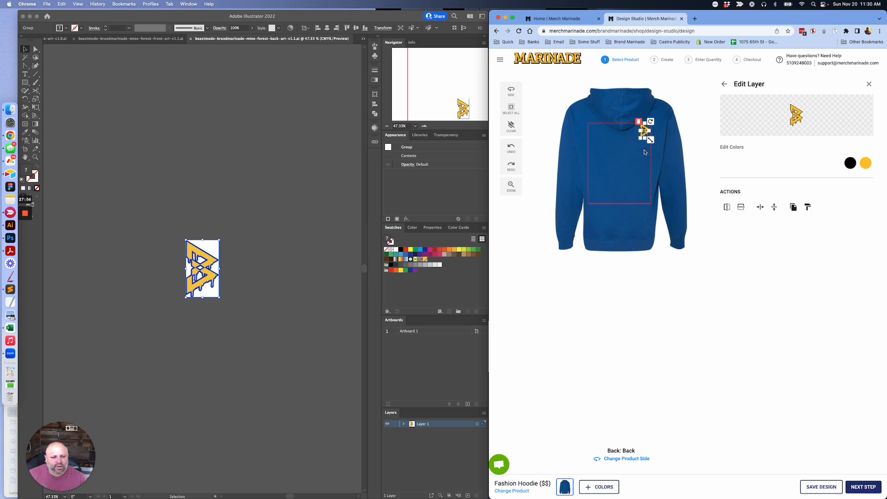
Step: Finish the hoodie design and enter quantities of 10 each for S, M, L and XL, plus 1 for 5XL
click(637, 164)
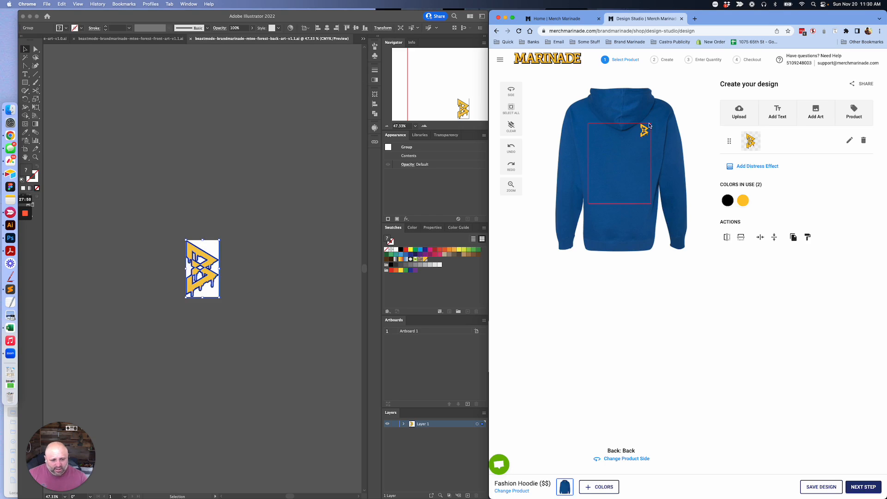
click(862, 486)
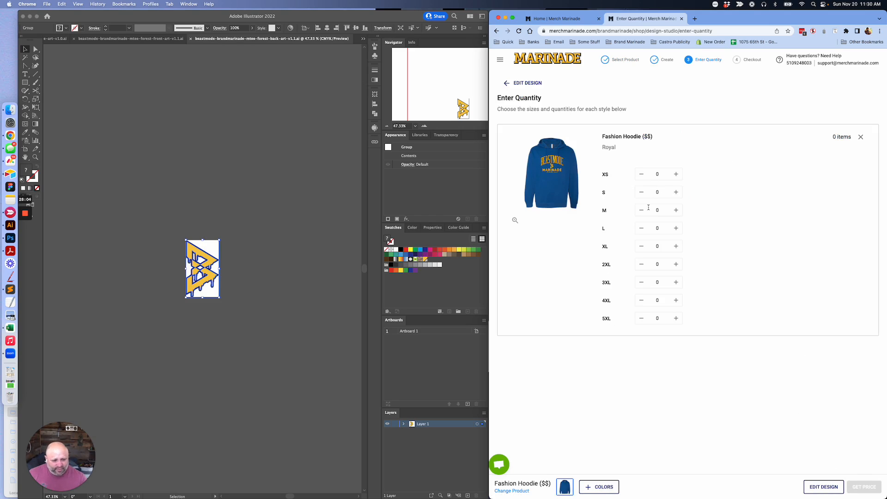
double_click(646, 193)
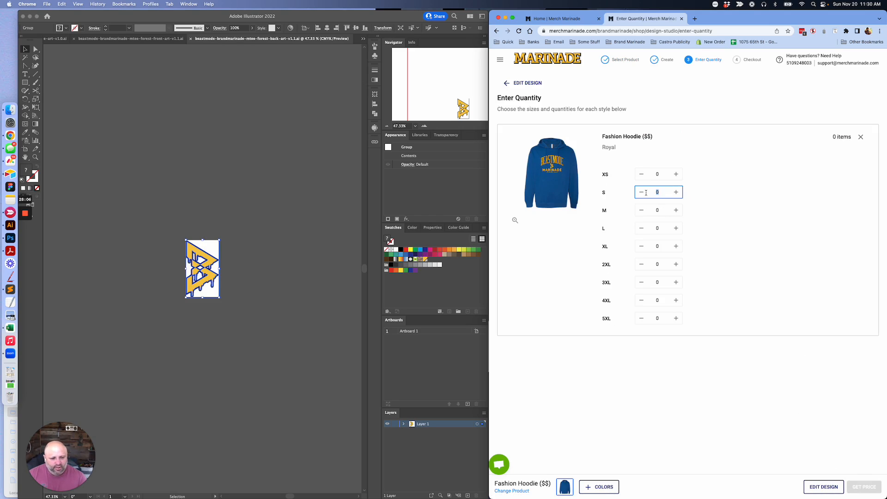
text(10)
key(Tab)
text(10)
key(Tab)
text(10)
key(Tab)
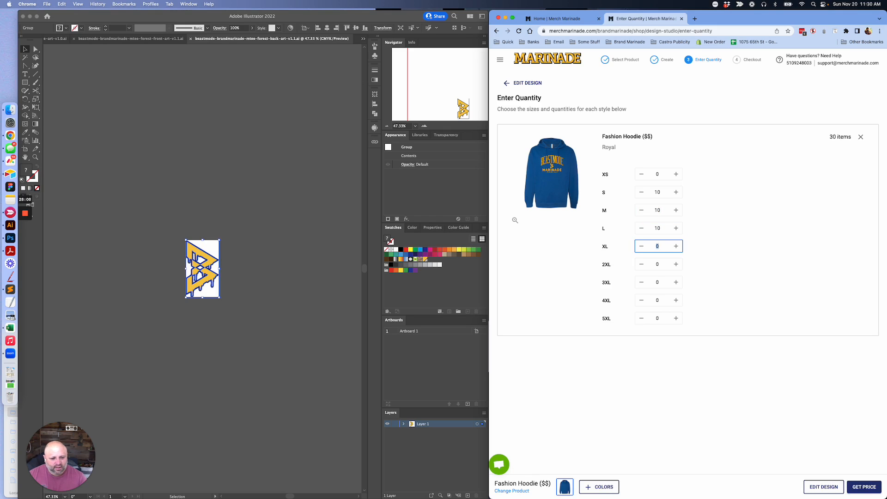
double_click(665, 318)
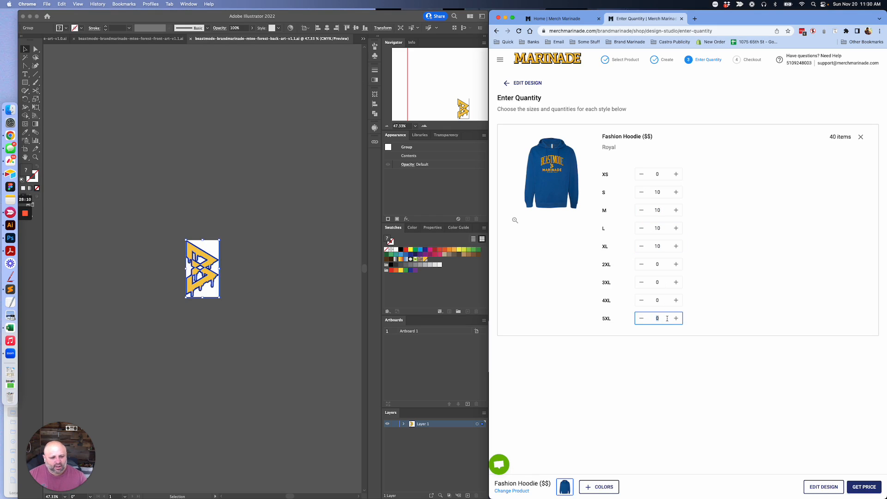
text(1)
Step: Get the estimated price for the Royal hoodies and add them to the cart under the design name BeastMode Brand Marinade (Test02)
click(856, 492)
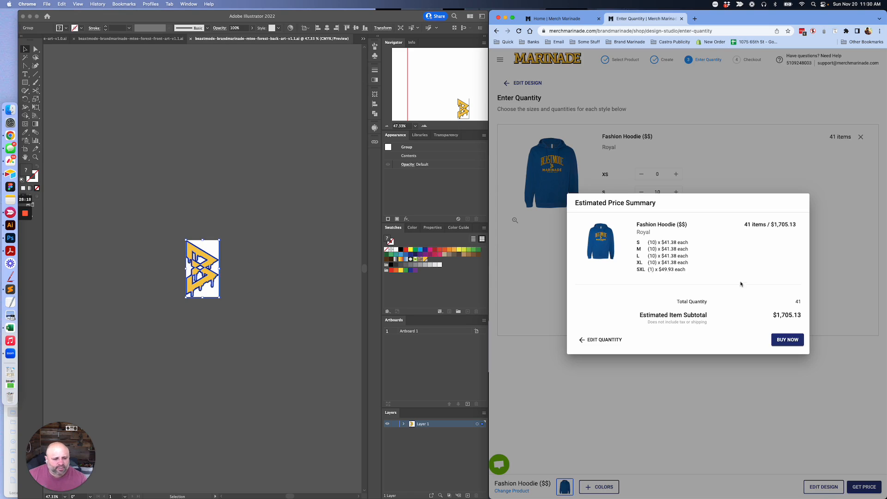
click(790, 342)
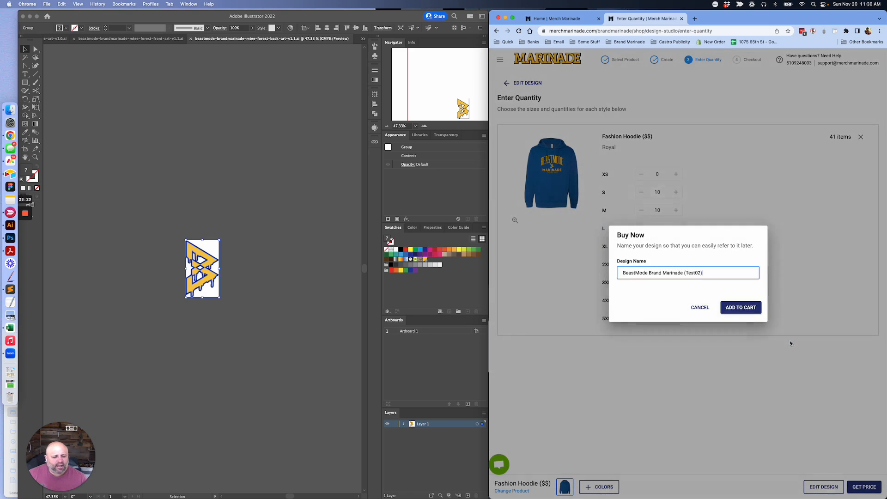
click(733, 307)
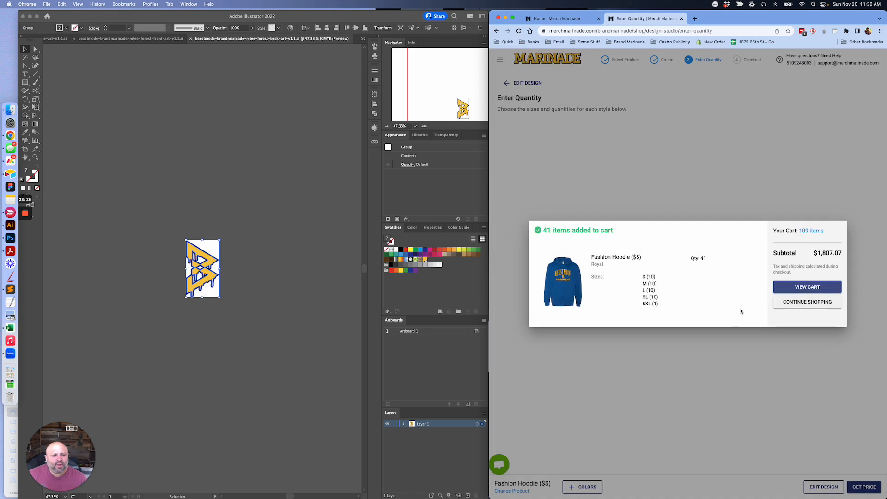
Step: View the cart and compare the T-shirt and hoodie entries, including the hoodie's unit price breakdown and the order totals
click(801, 287)
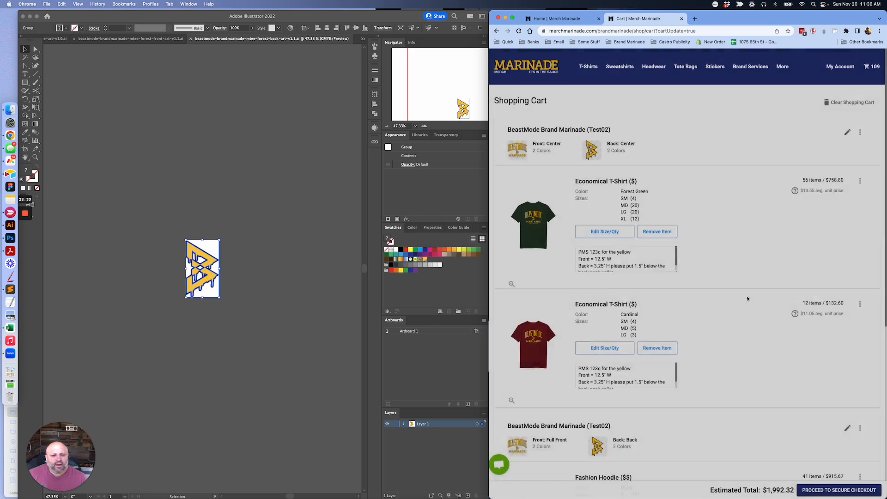
scroll(763, 302, down, 3)
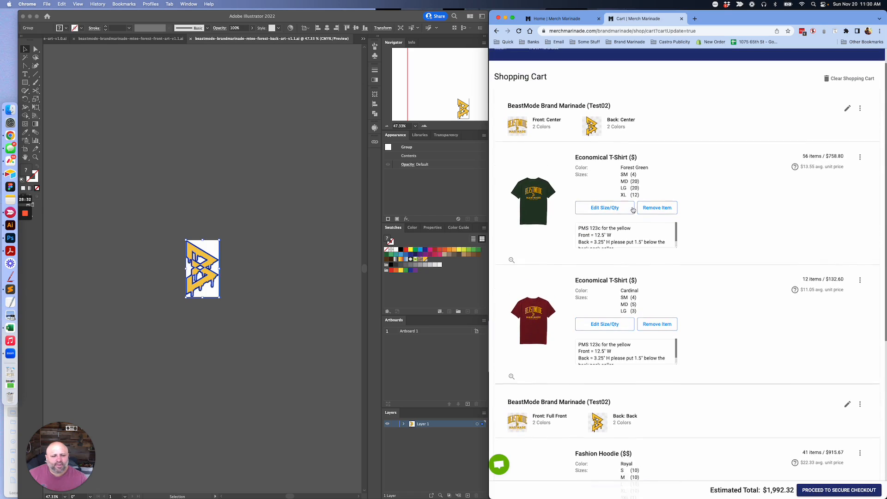
scroll(576, 264, down, 5)
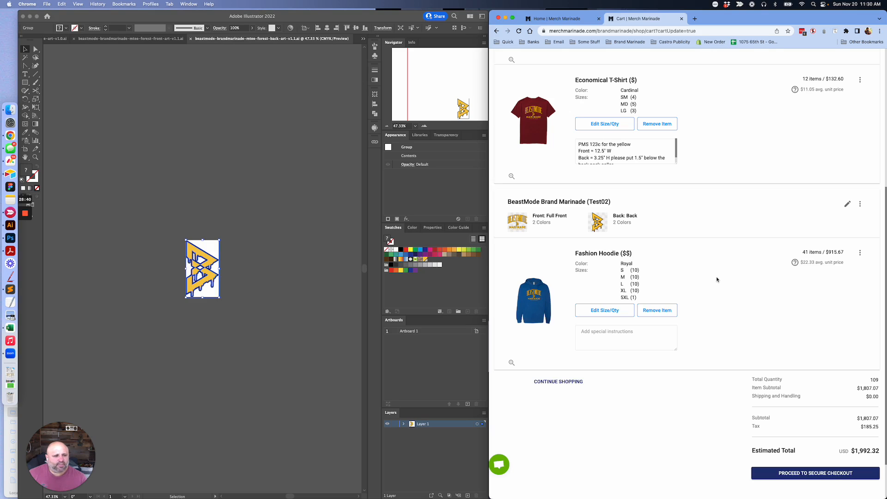
mouse_move(820, 268)
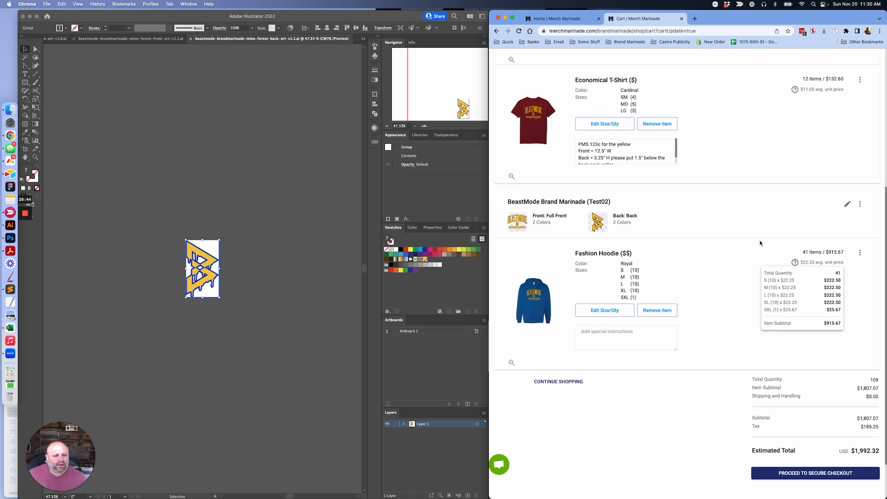
click(705, 260)
scroll(704, 260, up, 5)
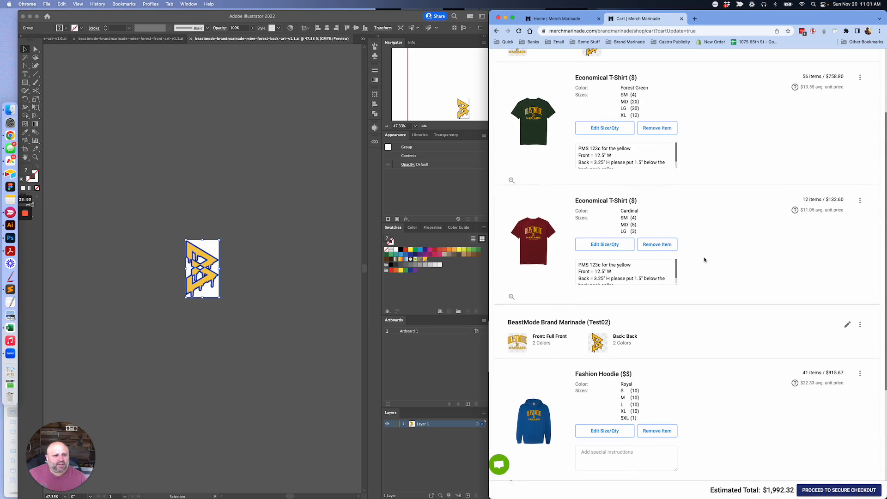
scroll(704, 260, down, 5)
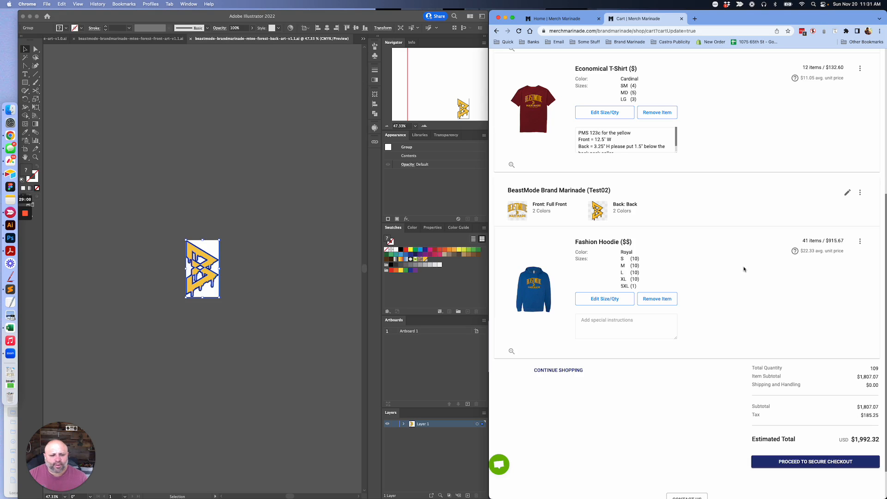
scroll(743, 269, up, 5)
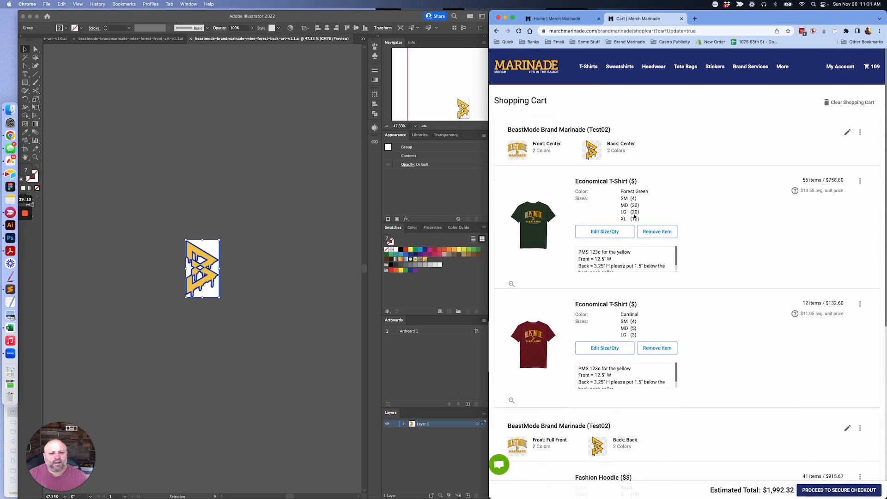